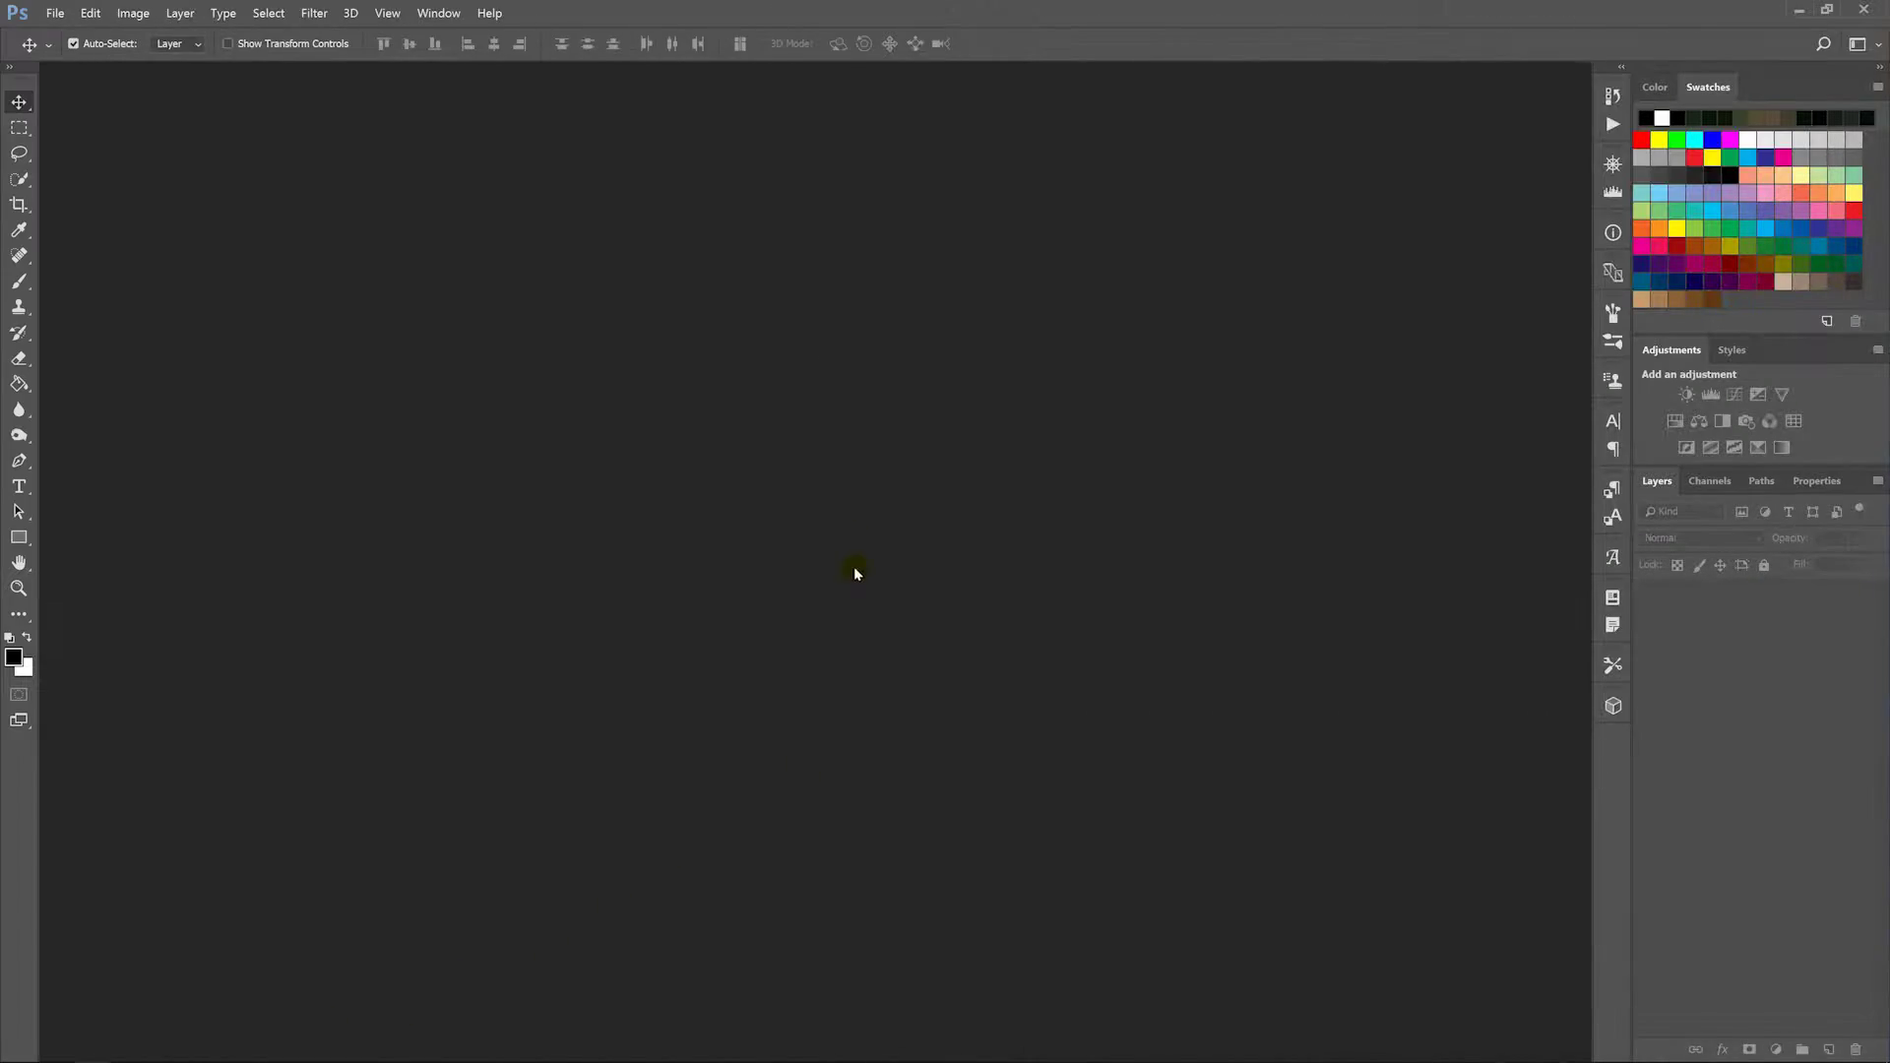
Step: Open beach-1211435.jpg from the file browser
{"action": "double_click", "coordinate": [858, 439]}
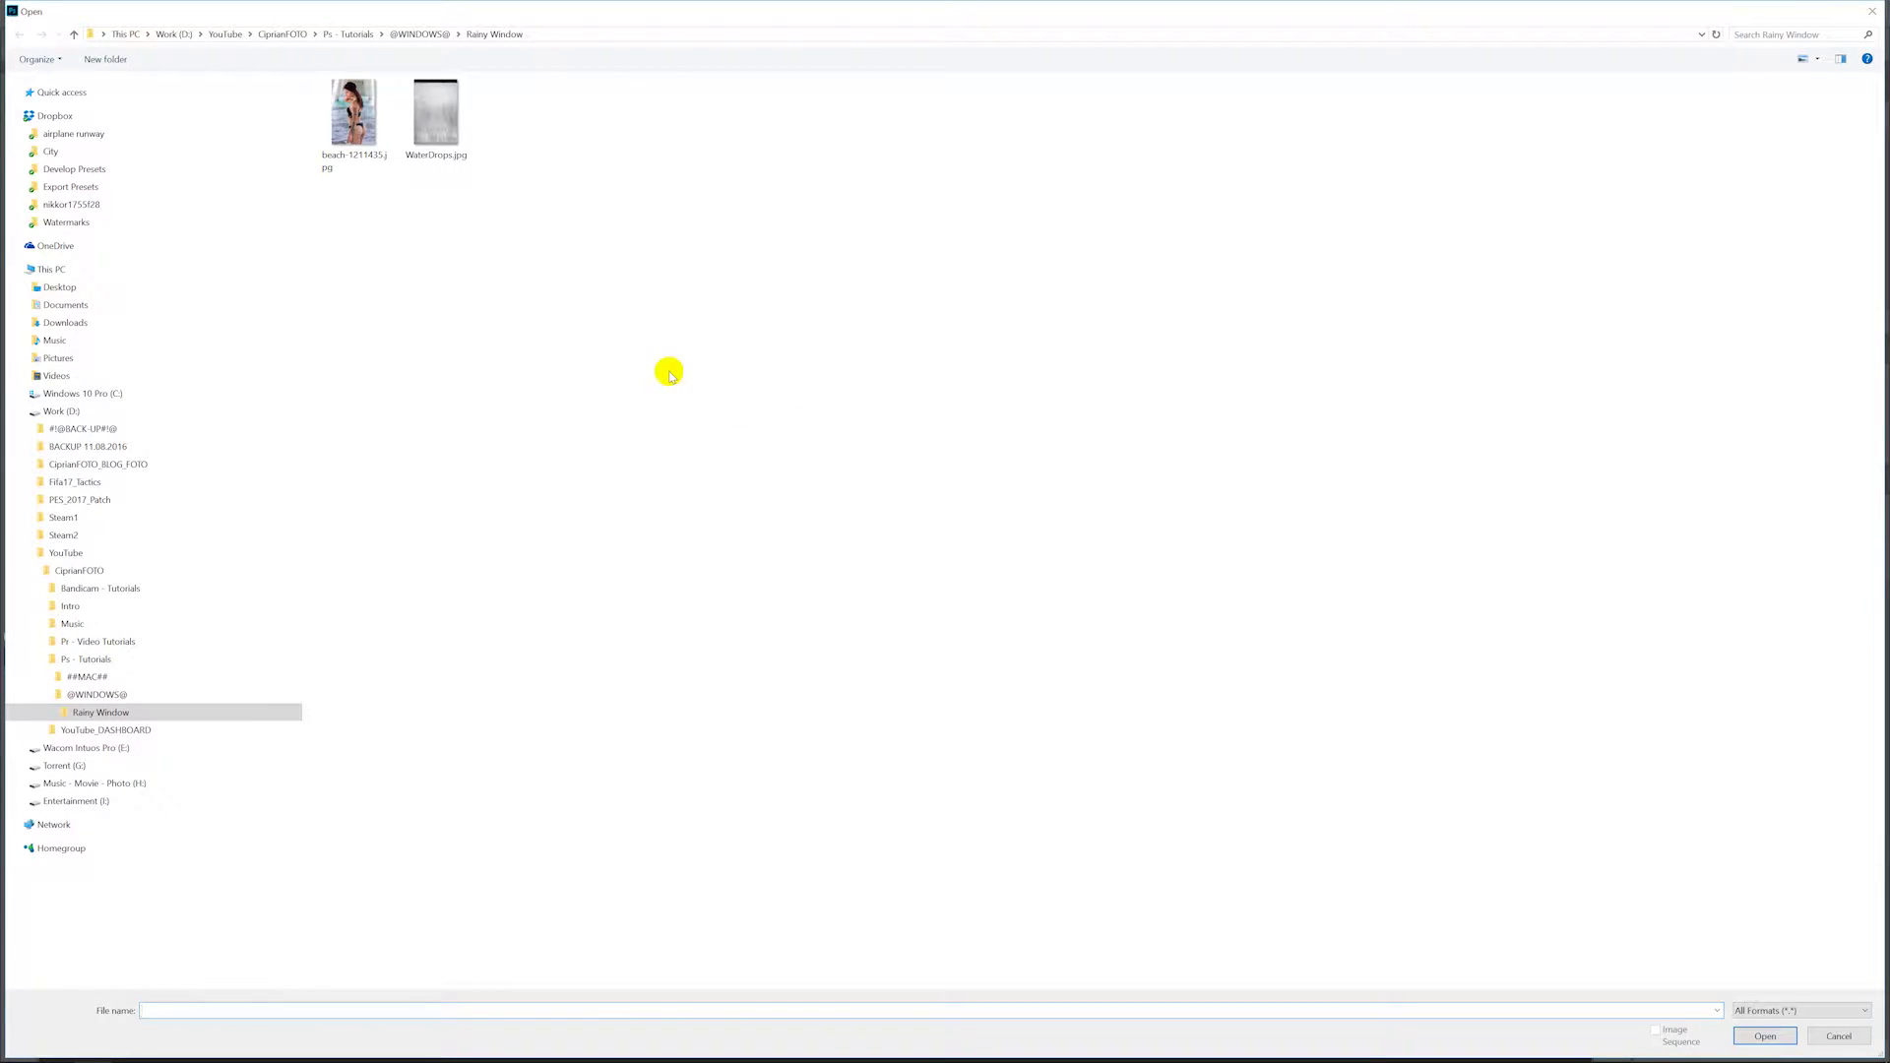
{"action": "double_click", "coordinate": [357, 123]}
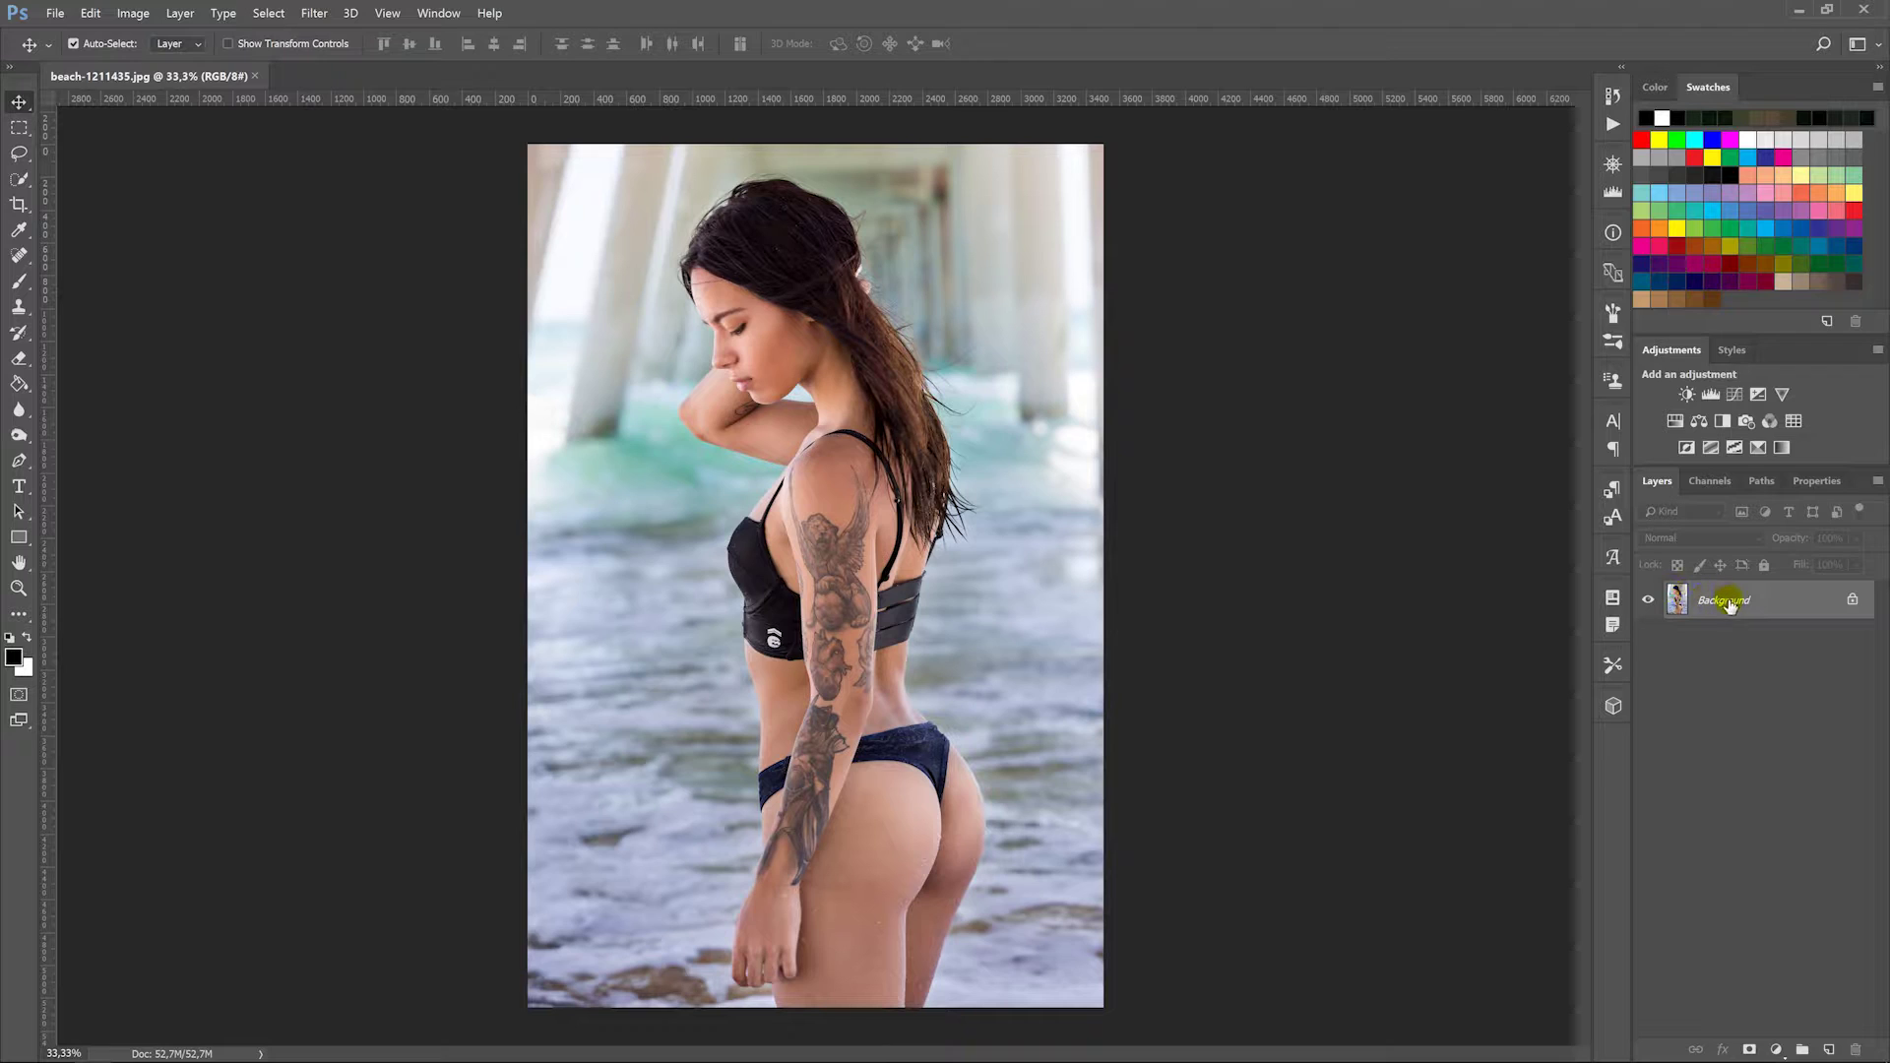
Step: Convert the Background into a layer named 'photo' and duplicate it as 'blurred'
{"action": "double_click", "coordinate": [1732, 602]}
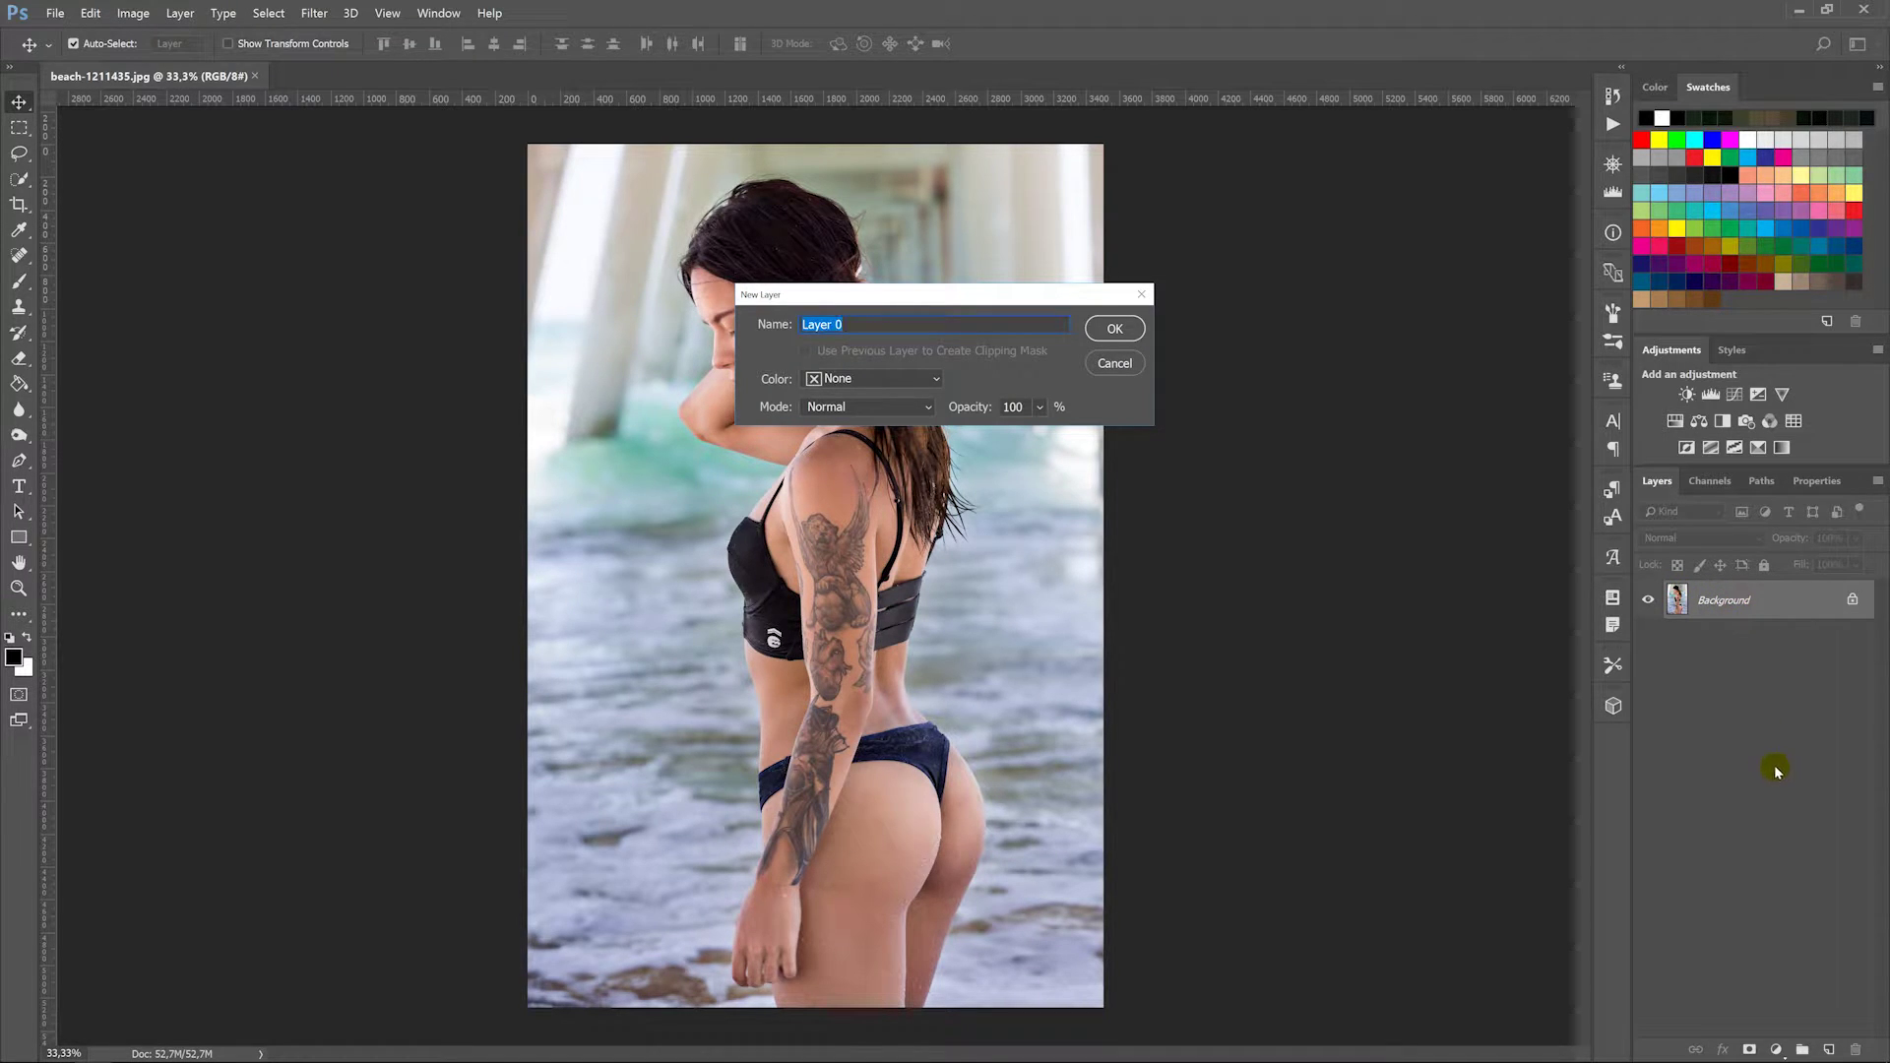
{"action": "type", "text": "photo"}
{"action": "key", "text": "Return"}
{"action": "left_click_drag", "start_coordinate": [1785, 602], "coordinate": [1829, 1047]}
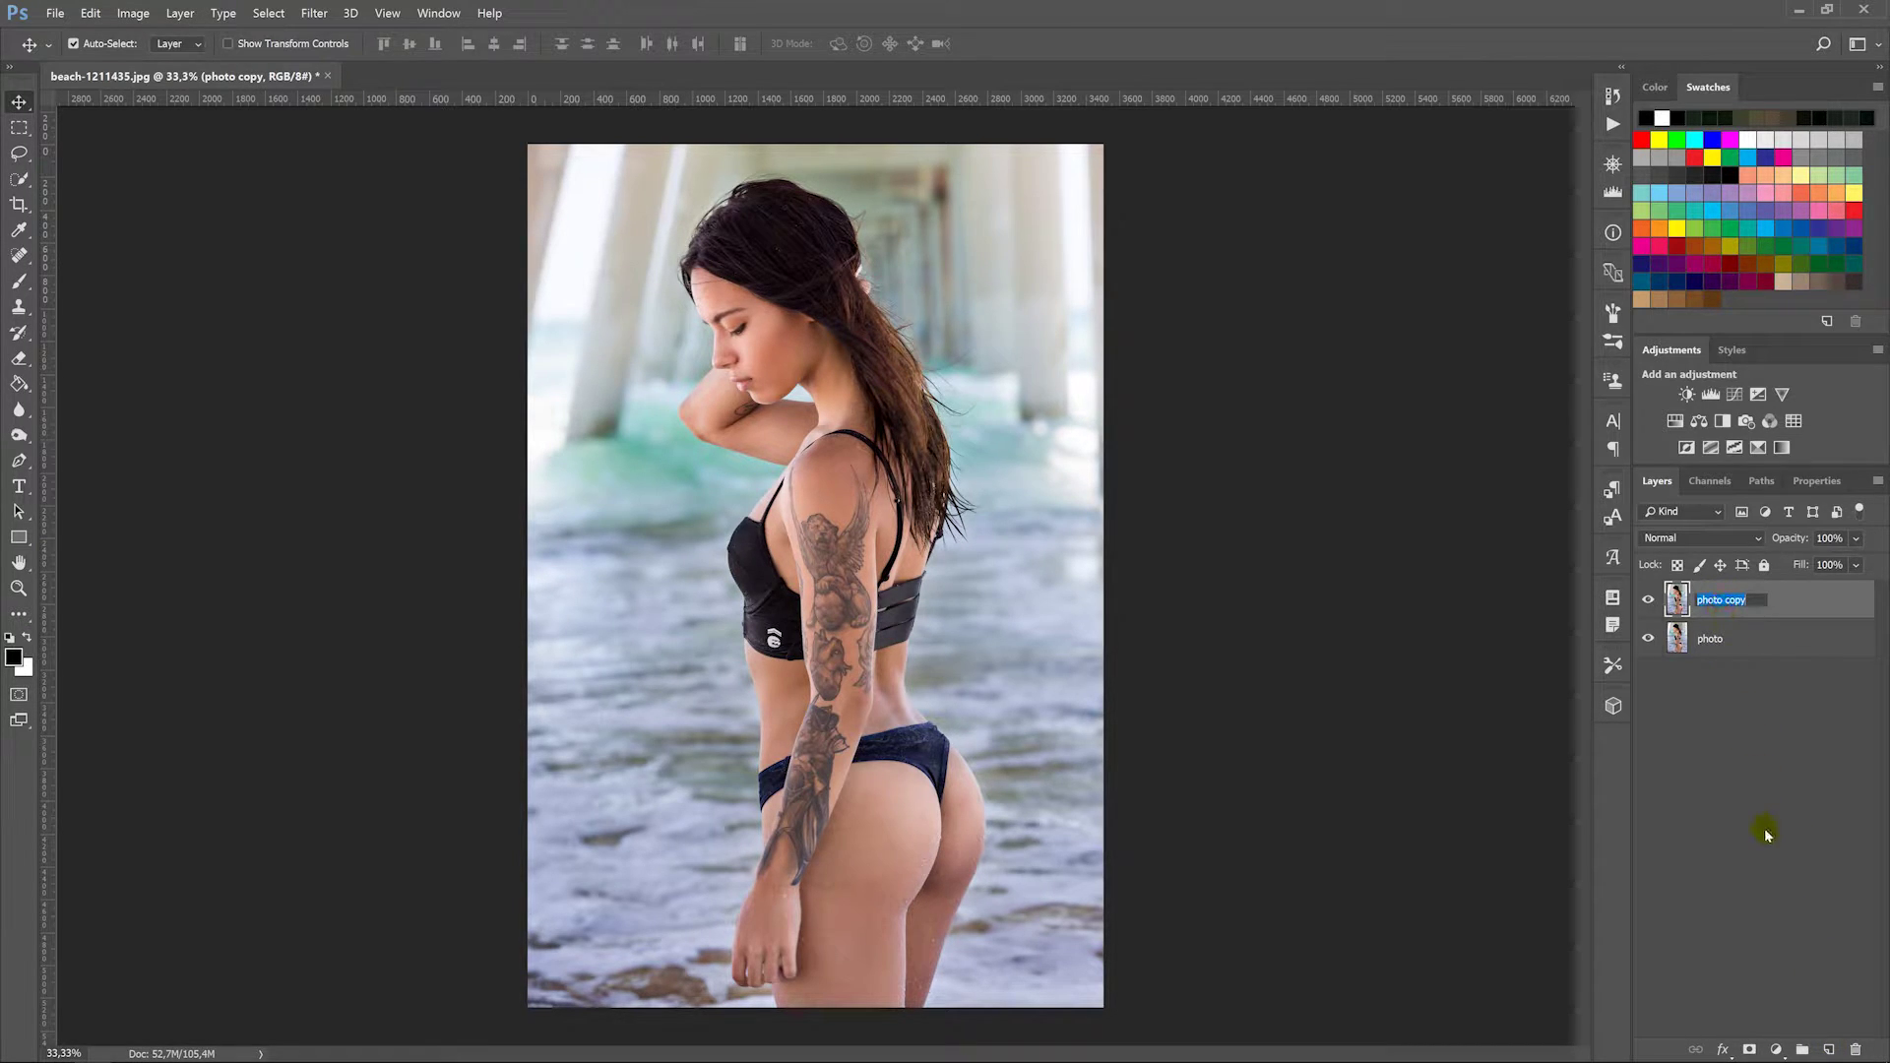
{"action": "type", "text": "blurred"}
{"action": "key", "text": "Return"}
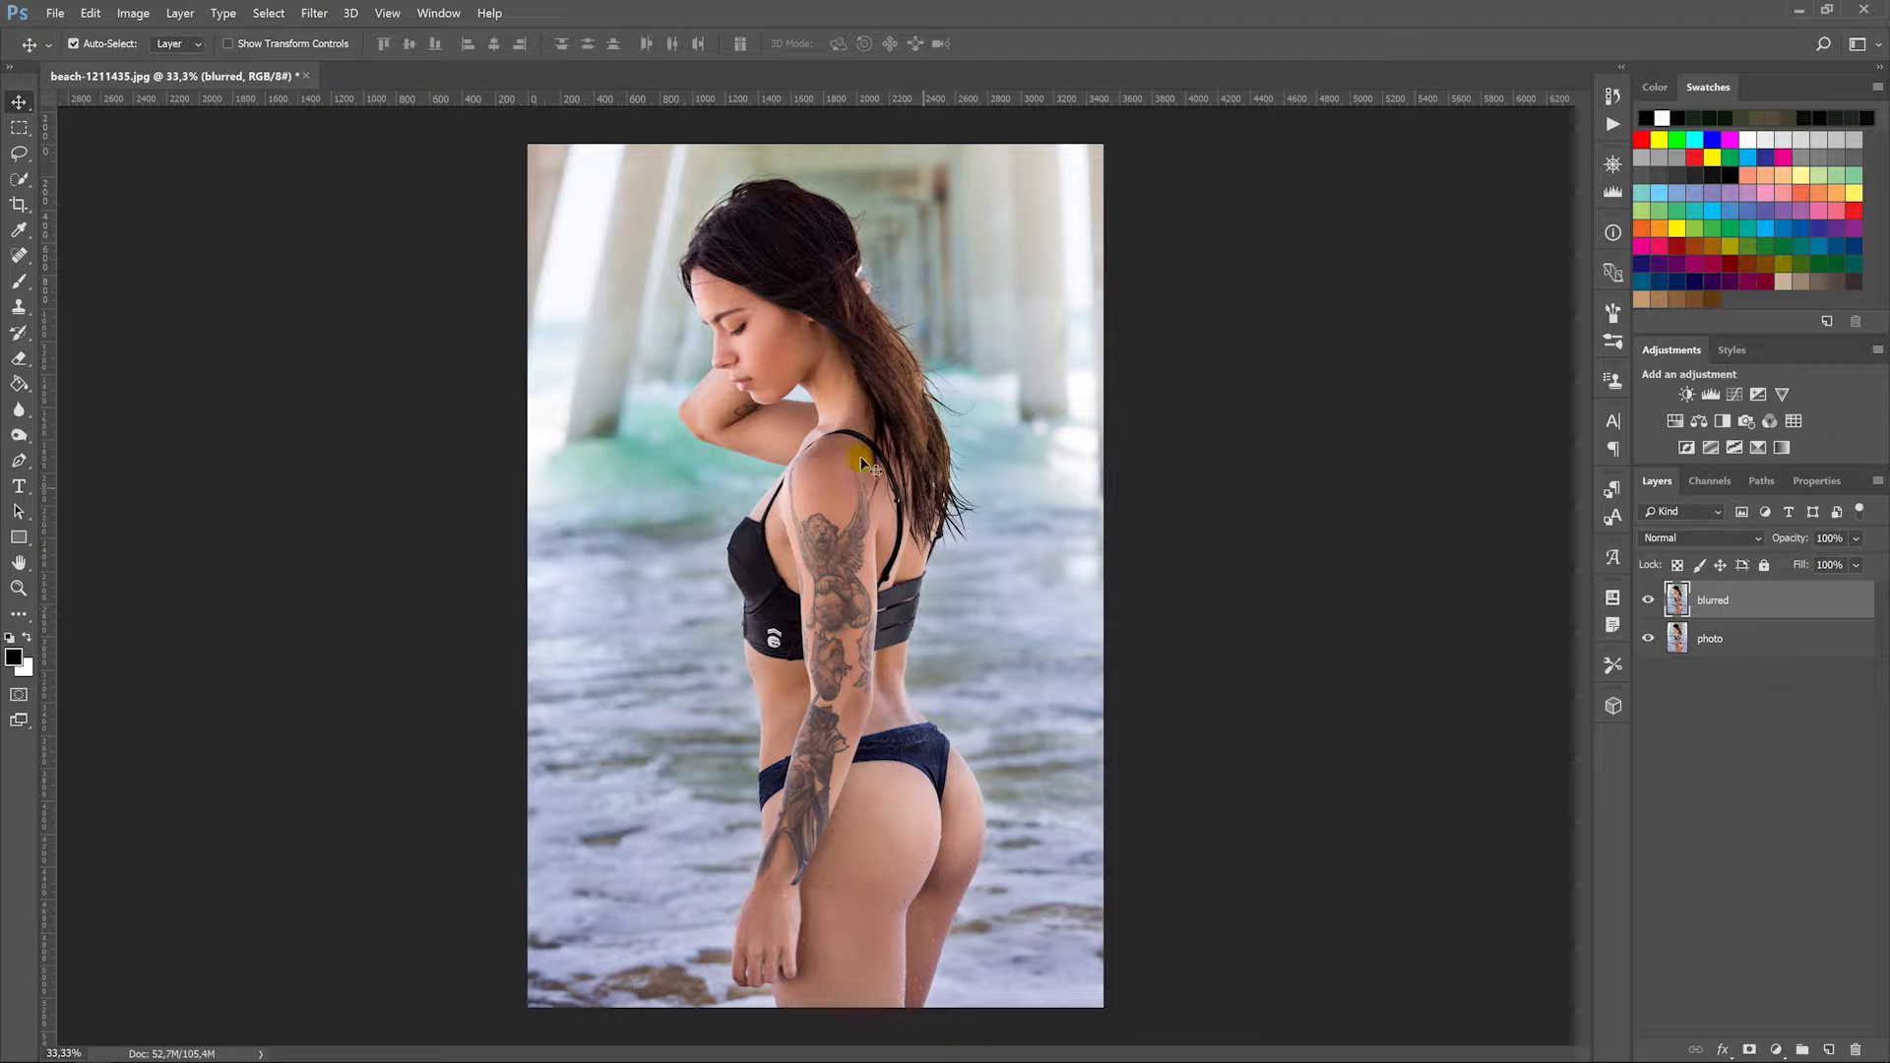
Step: Apply a 50-pixel Gaussian Blur to the blurred layer
{"action": "left_click", "coordinate": [316, 13]}
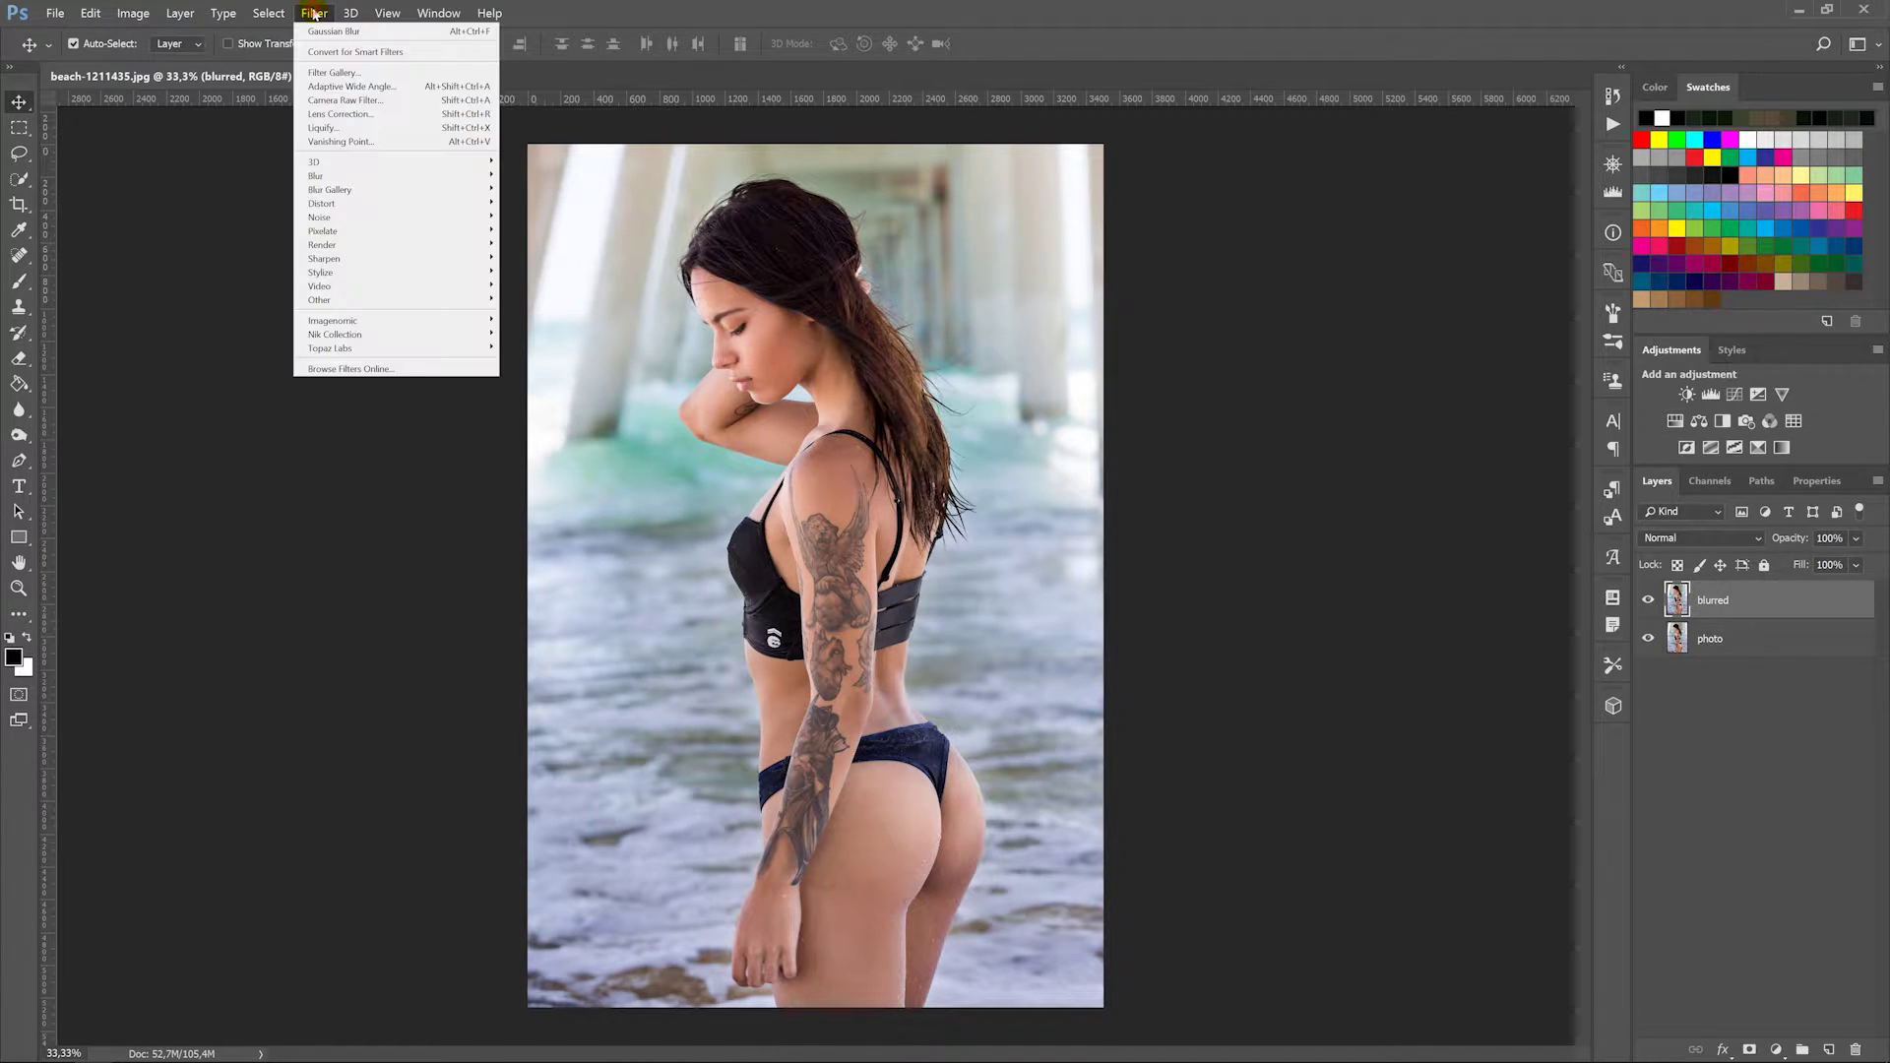
{"action": "mouse_move", "coordinate": [340, 175]}
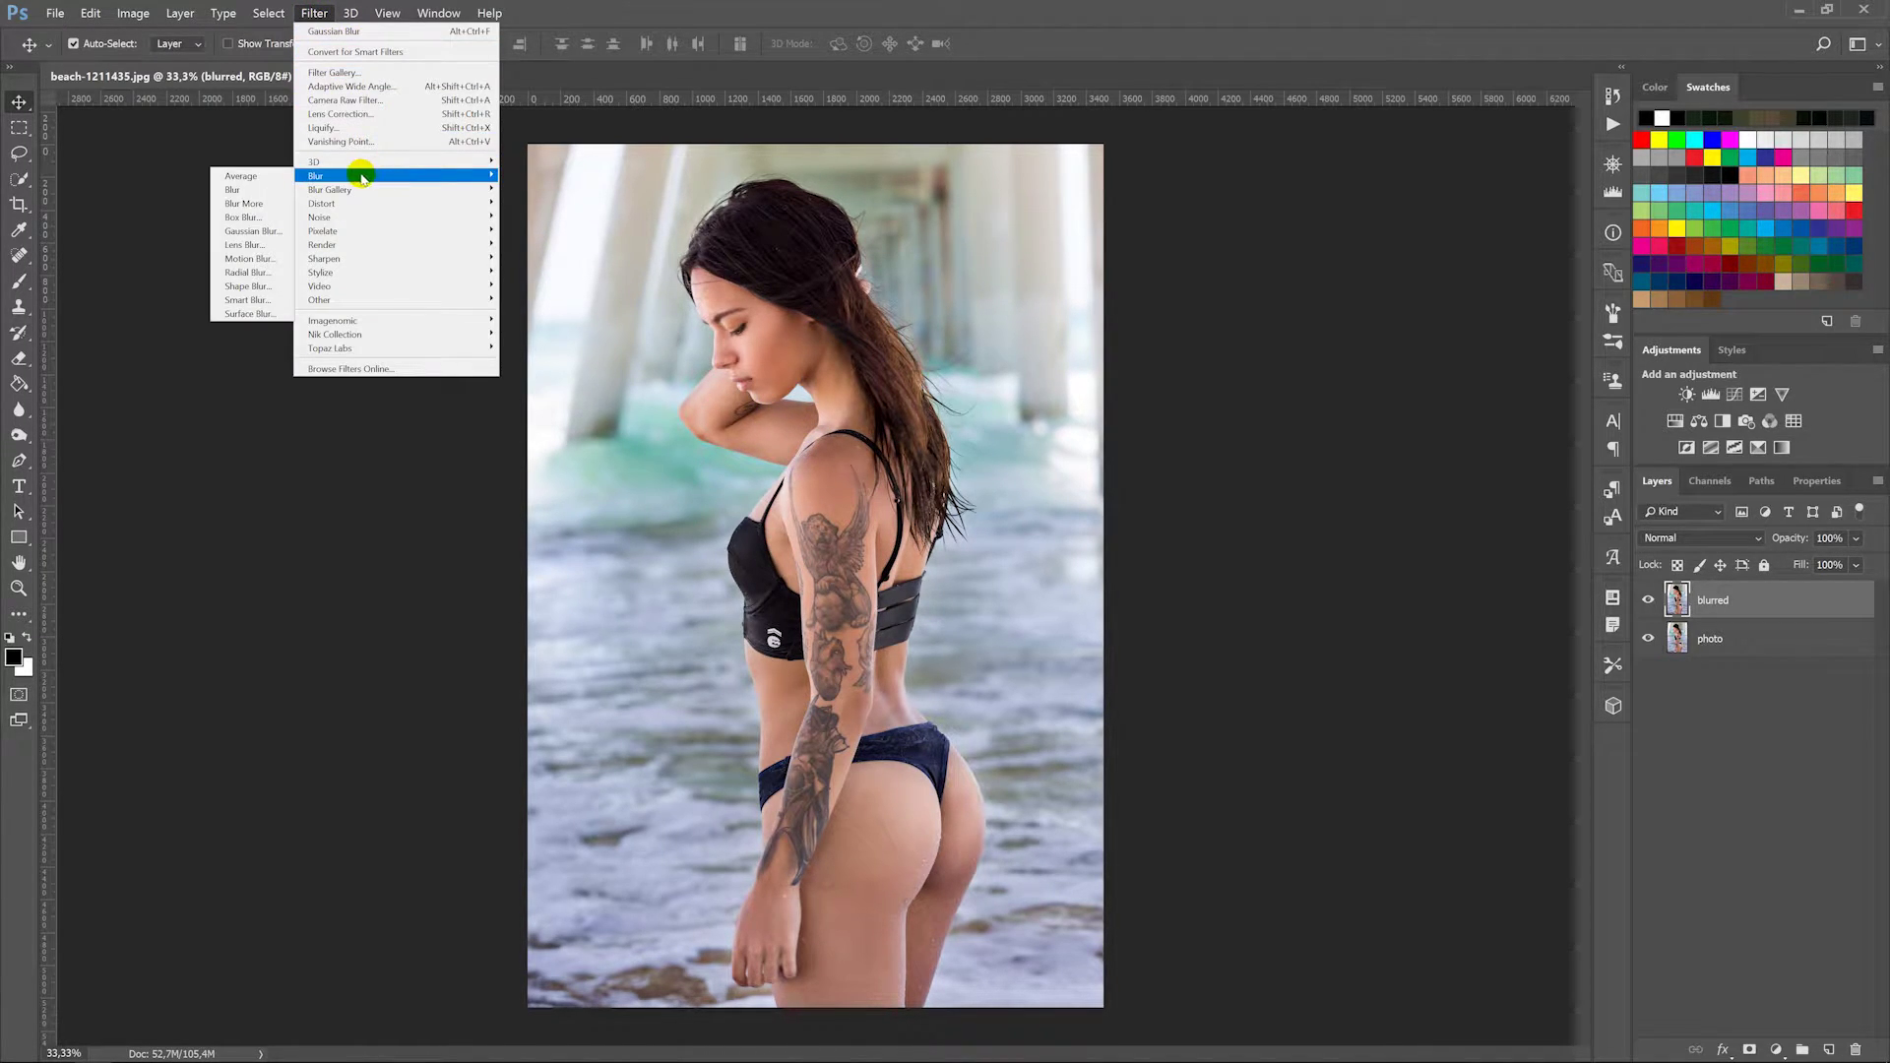
{"action": "left_click", "coordinate": [273, 232]}
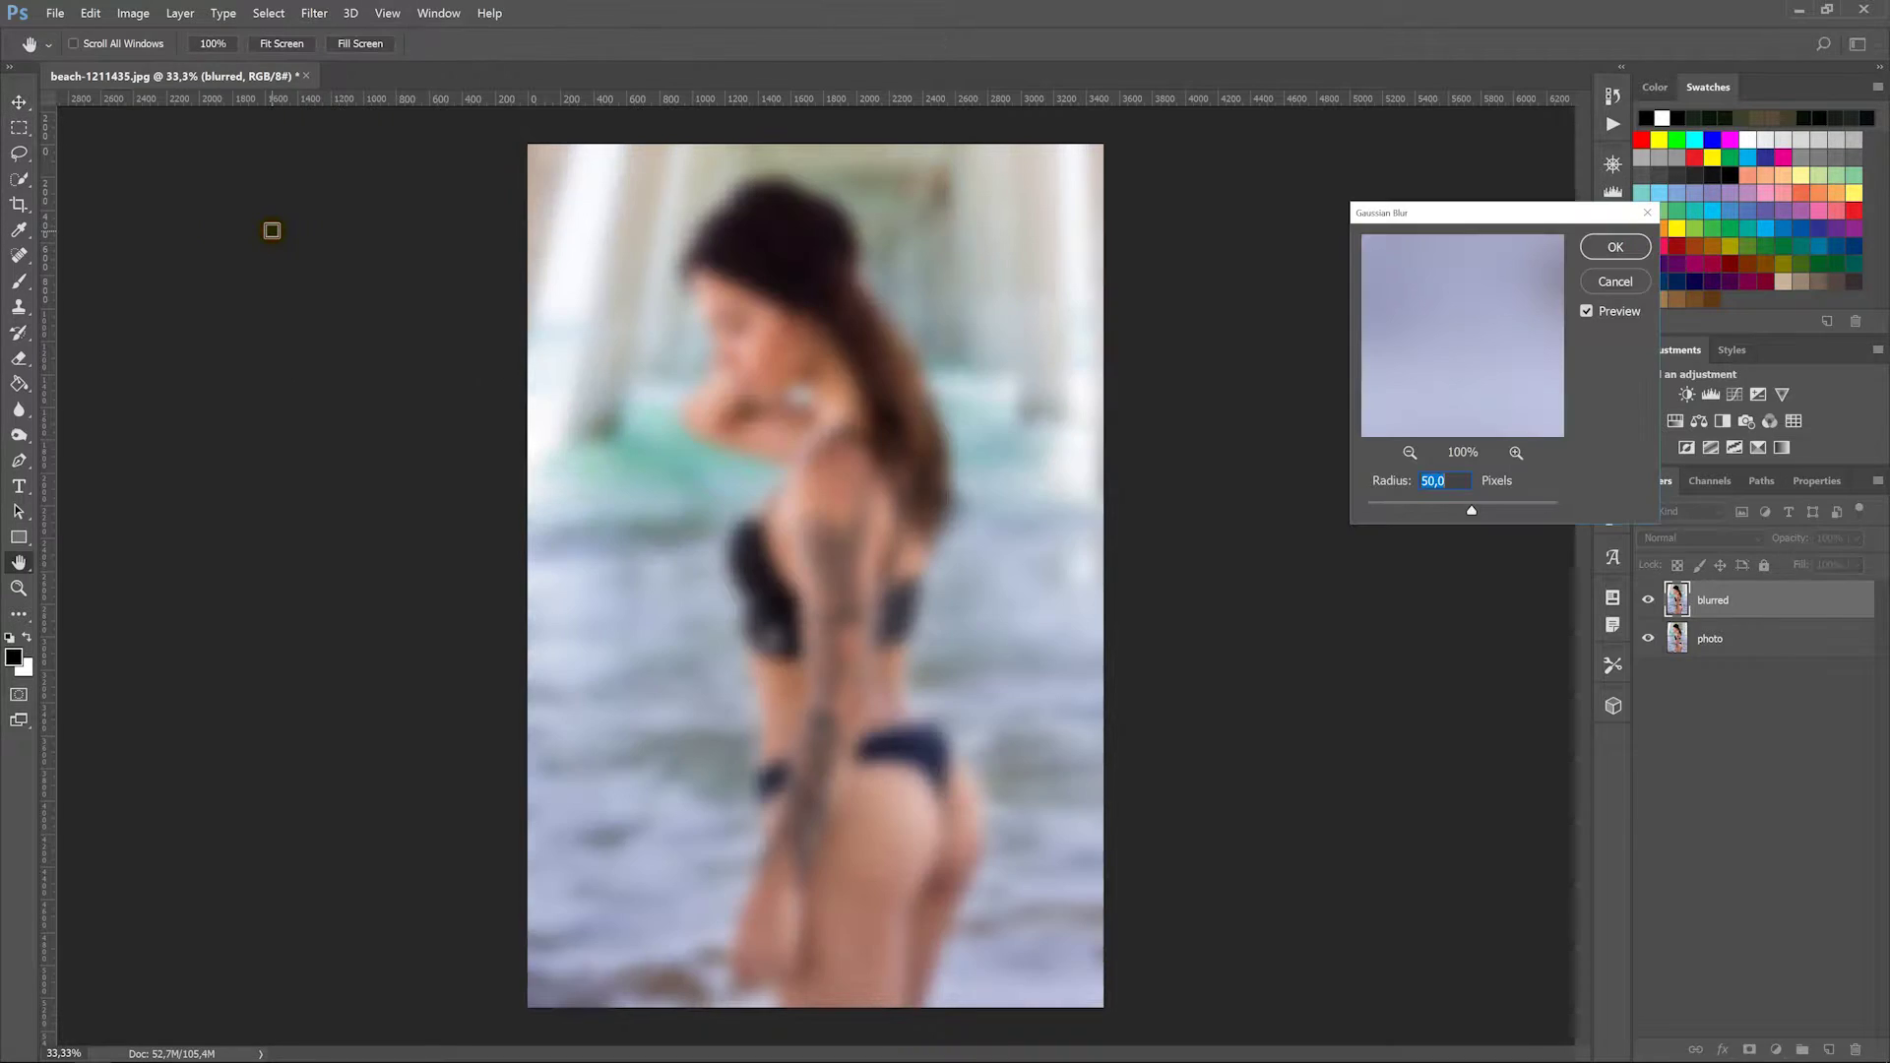
{"action": "left_click", "coordinate": [1630, 249]}
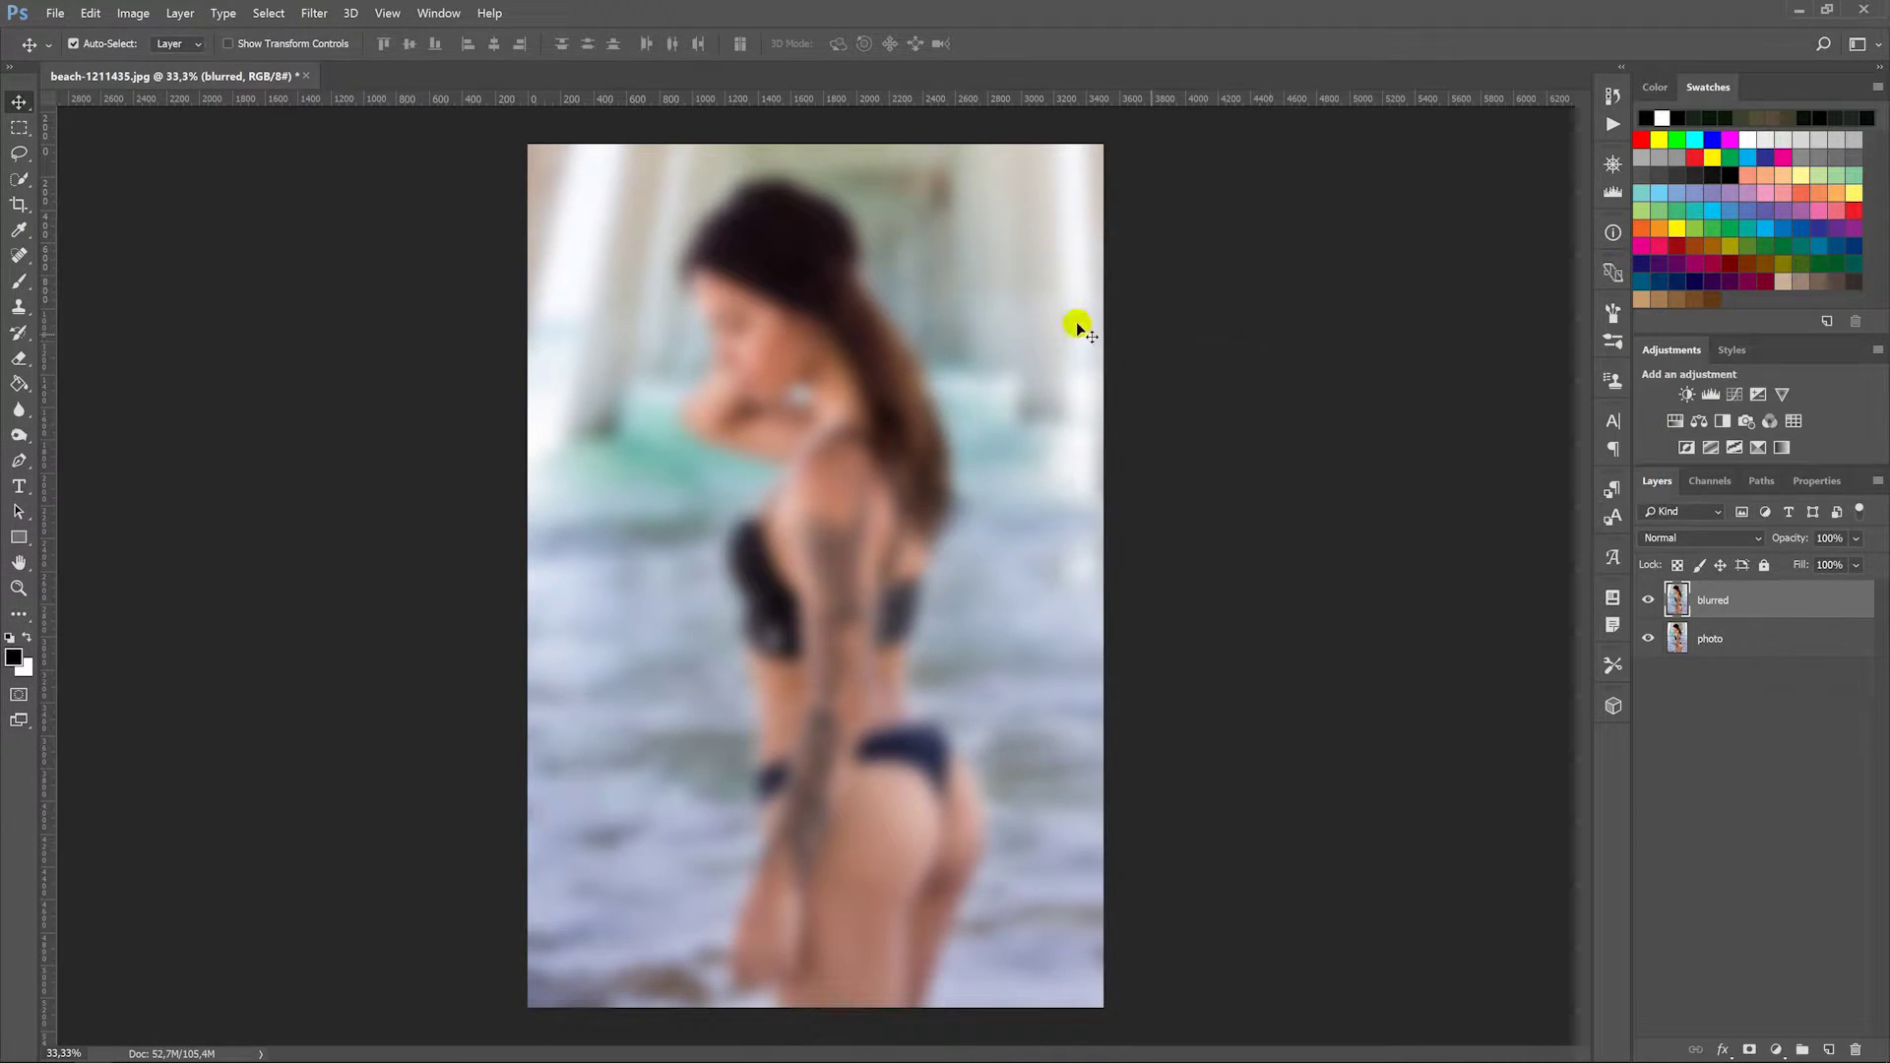
Step: Place WaterDrops embedded, stretch it over the whole photo, and blend it in Hard Light
{"action": "left_click", "coordinate": [57, 15]}
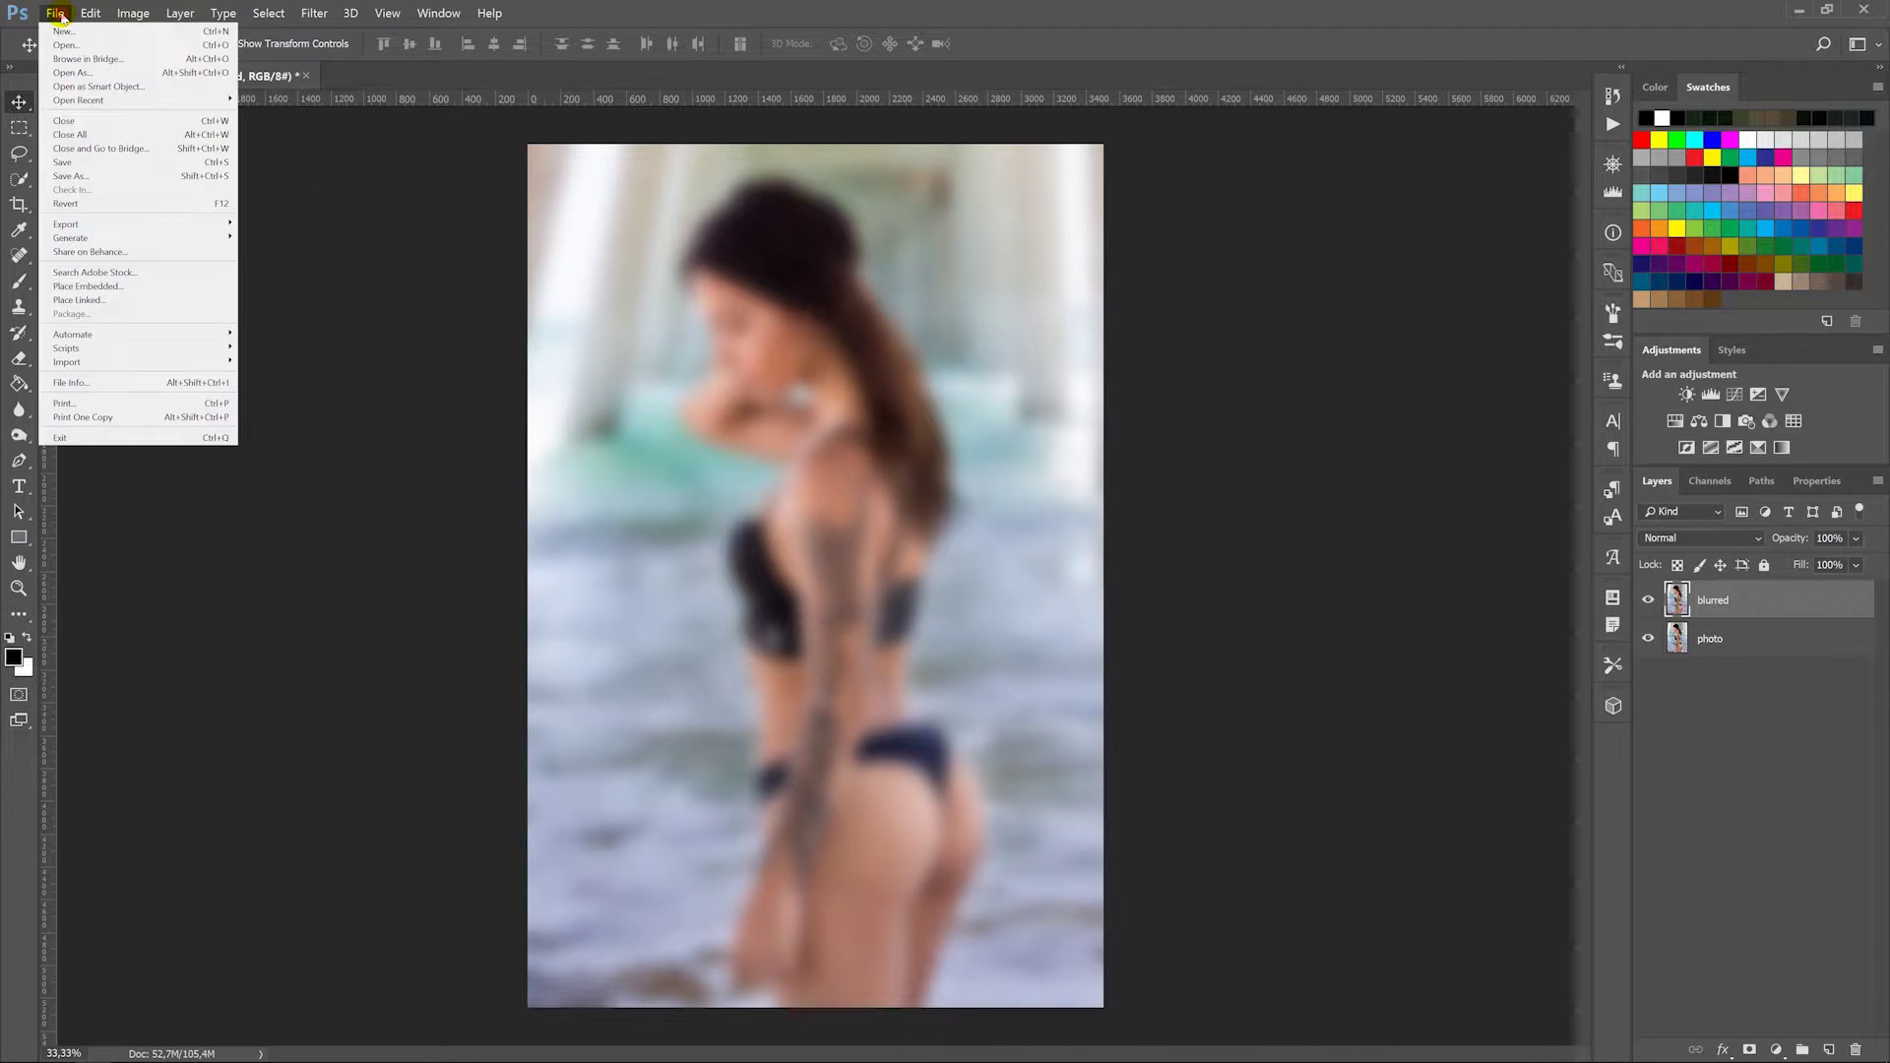
{"action": "left_click", "coordinate": [155, 287]}
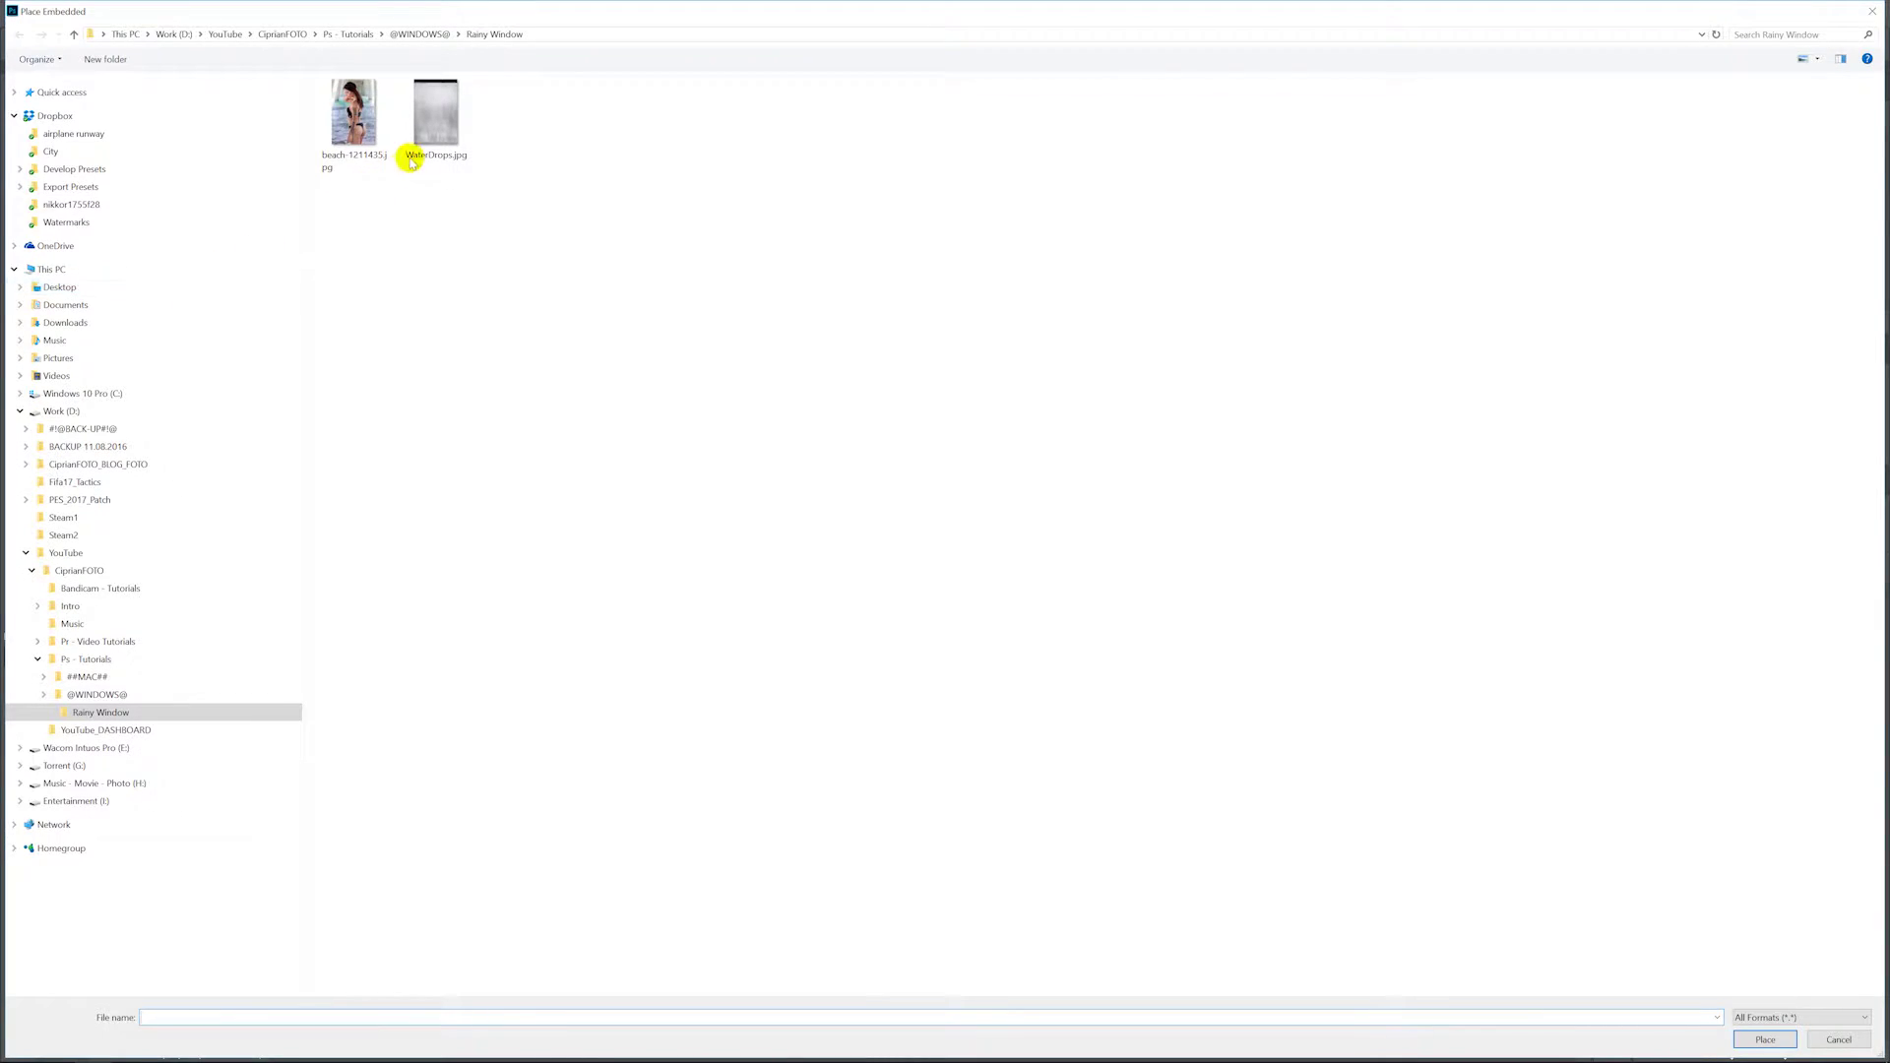
{"action": "left_click", "coordinate": [440, 116]}
{"action": "double_click", "coordinate": [440, 116]}
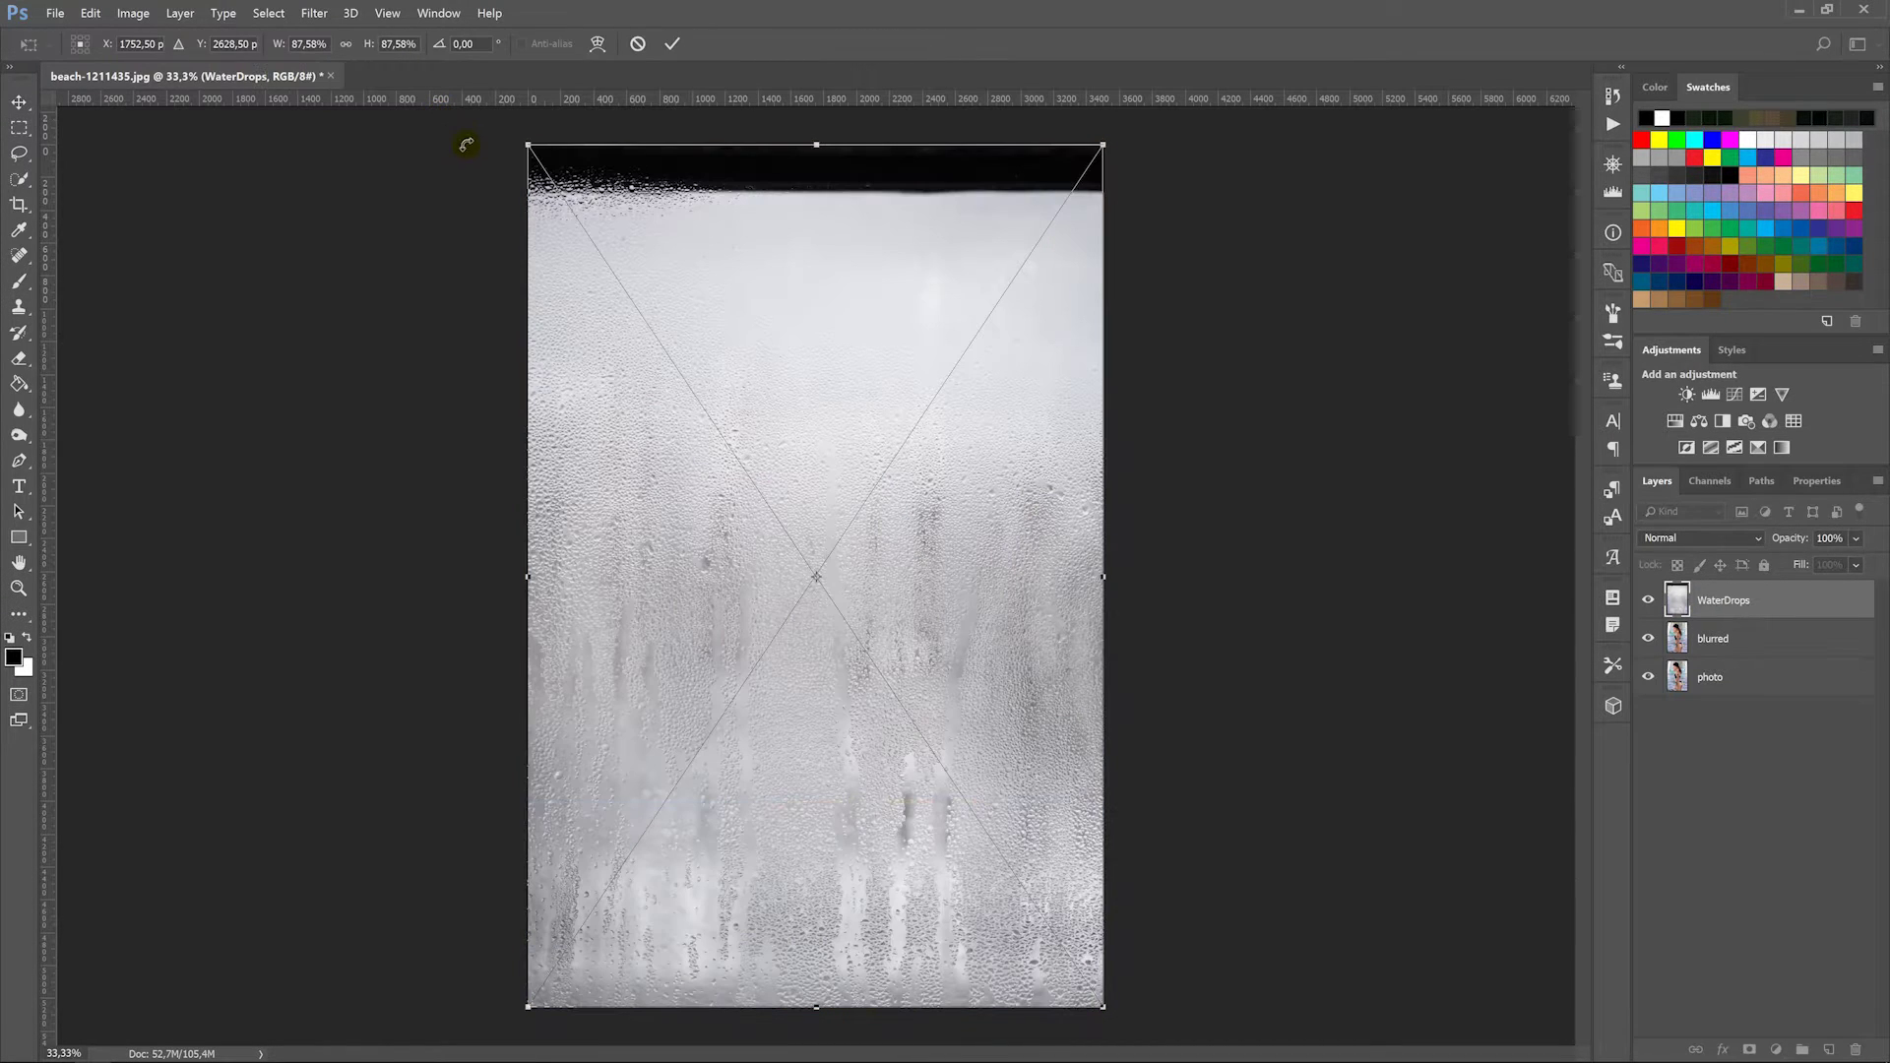
{"action": "left_click_drag", "start_coordinate": [817, 146], "coordinate": [823, 65]}
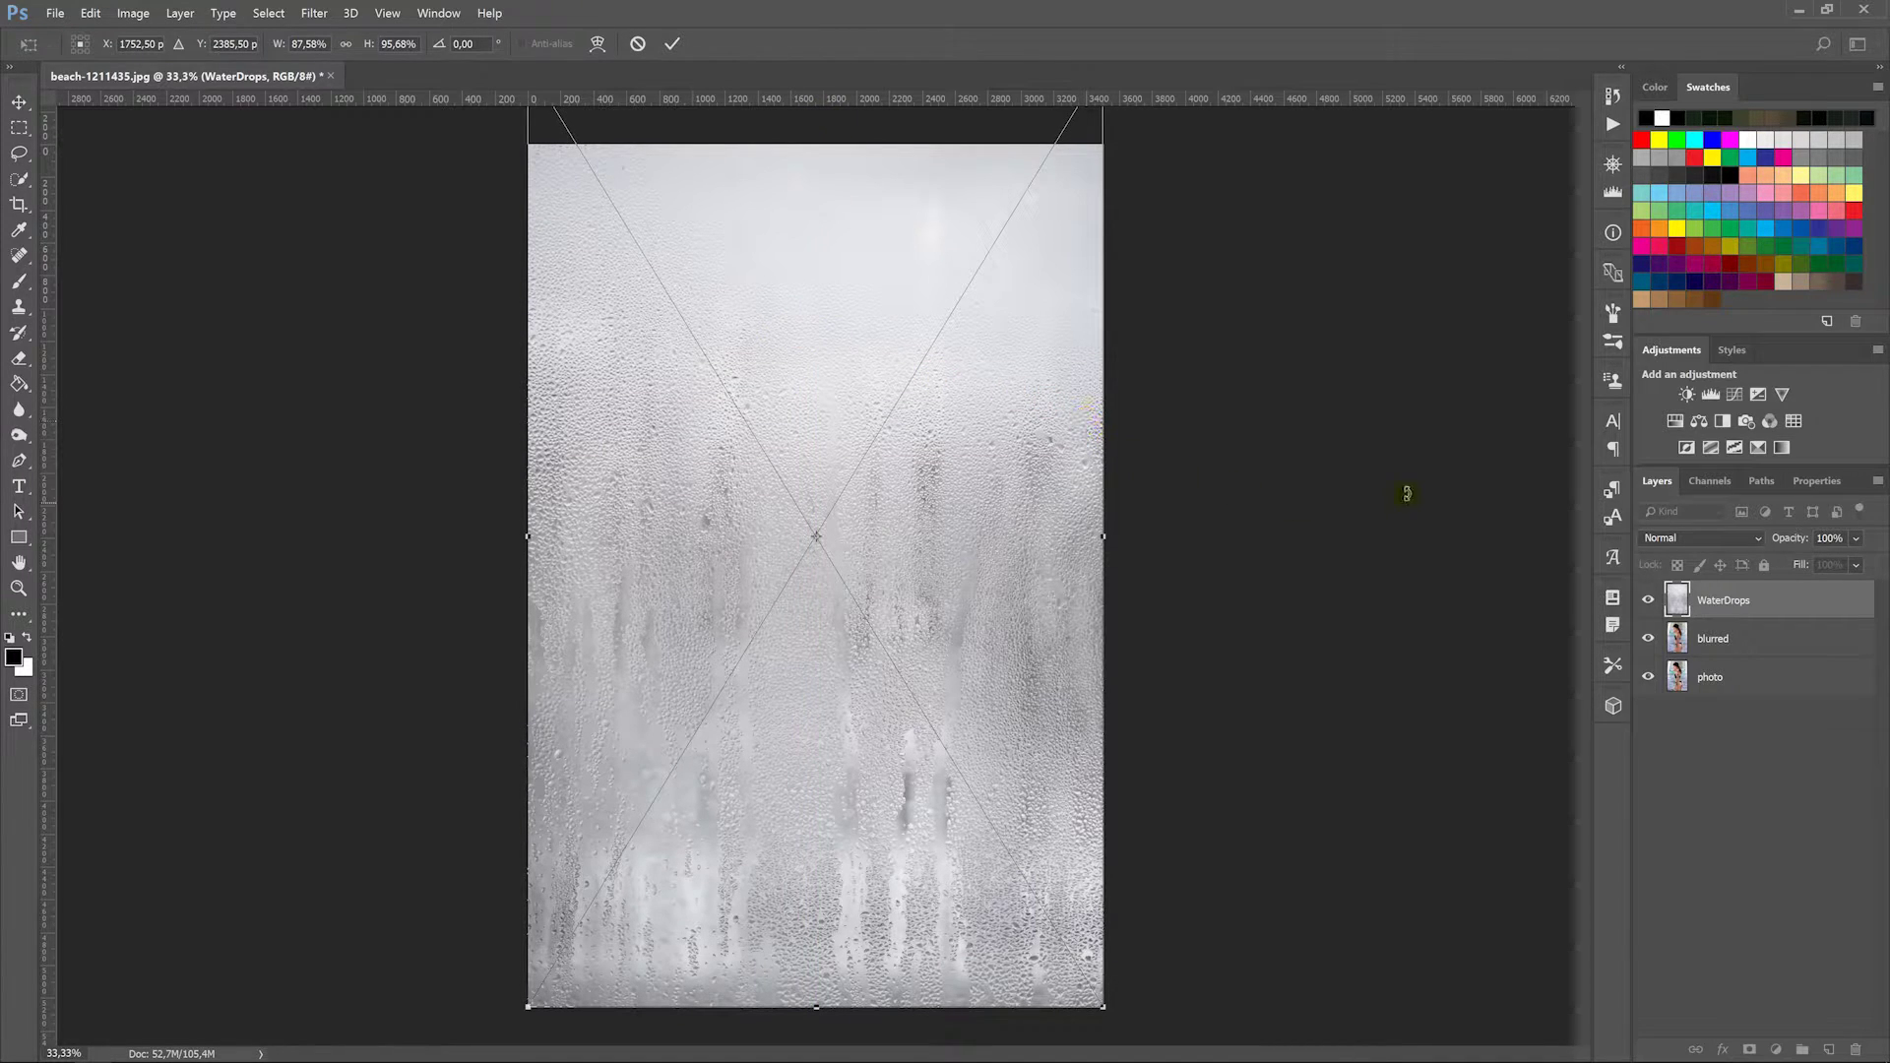
{"action": "key", "text": "Return"}
{"action": "left_click", "coordinate": [1706, 544]}
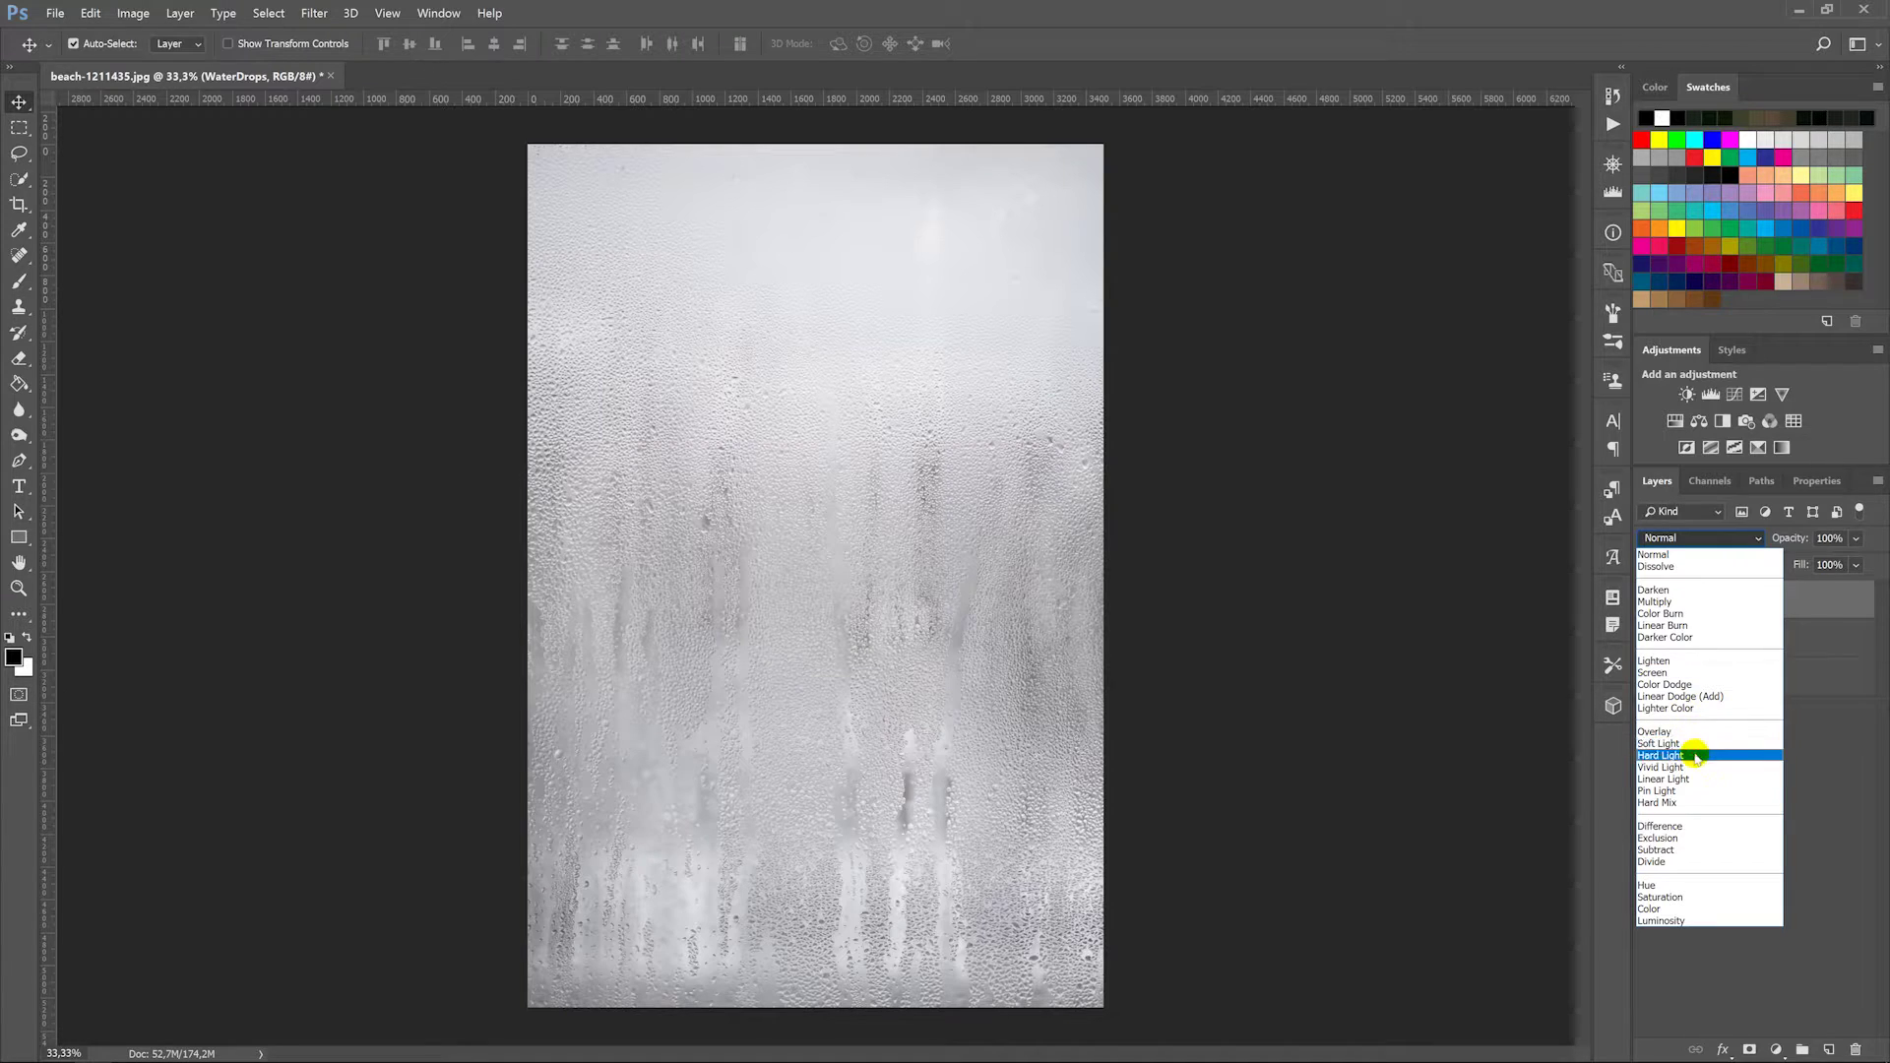
{"action": "left_click", "coordinate": [1695, 757]}
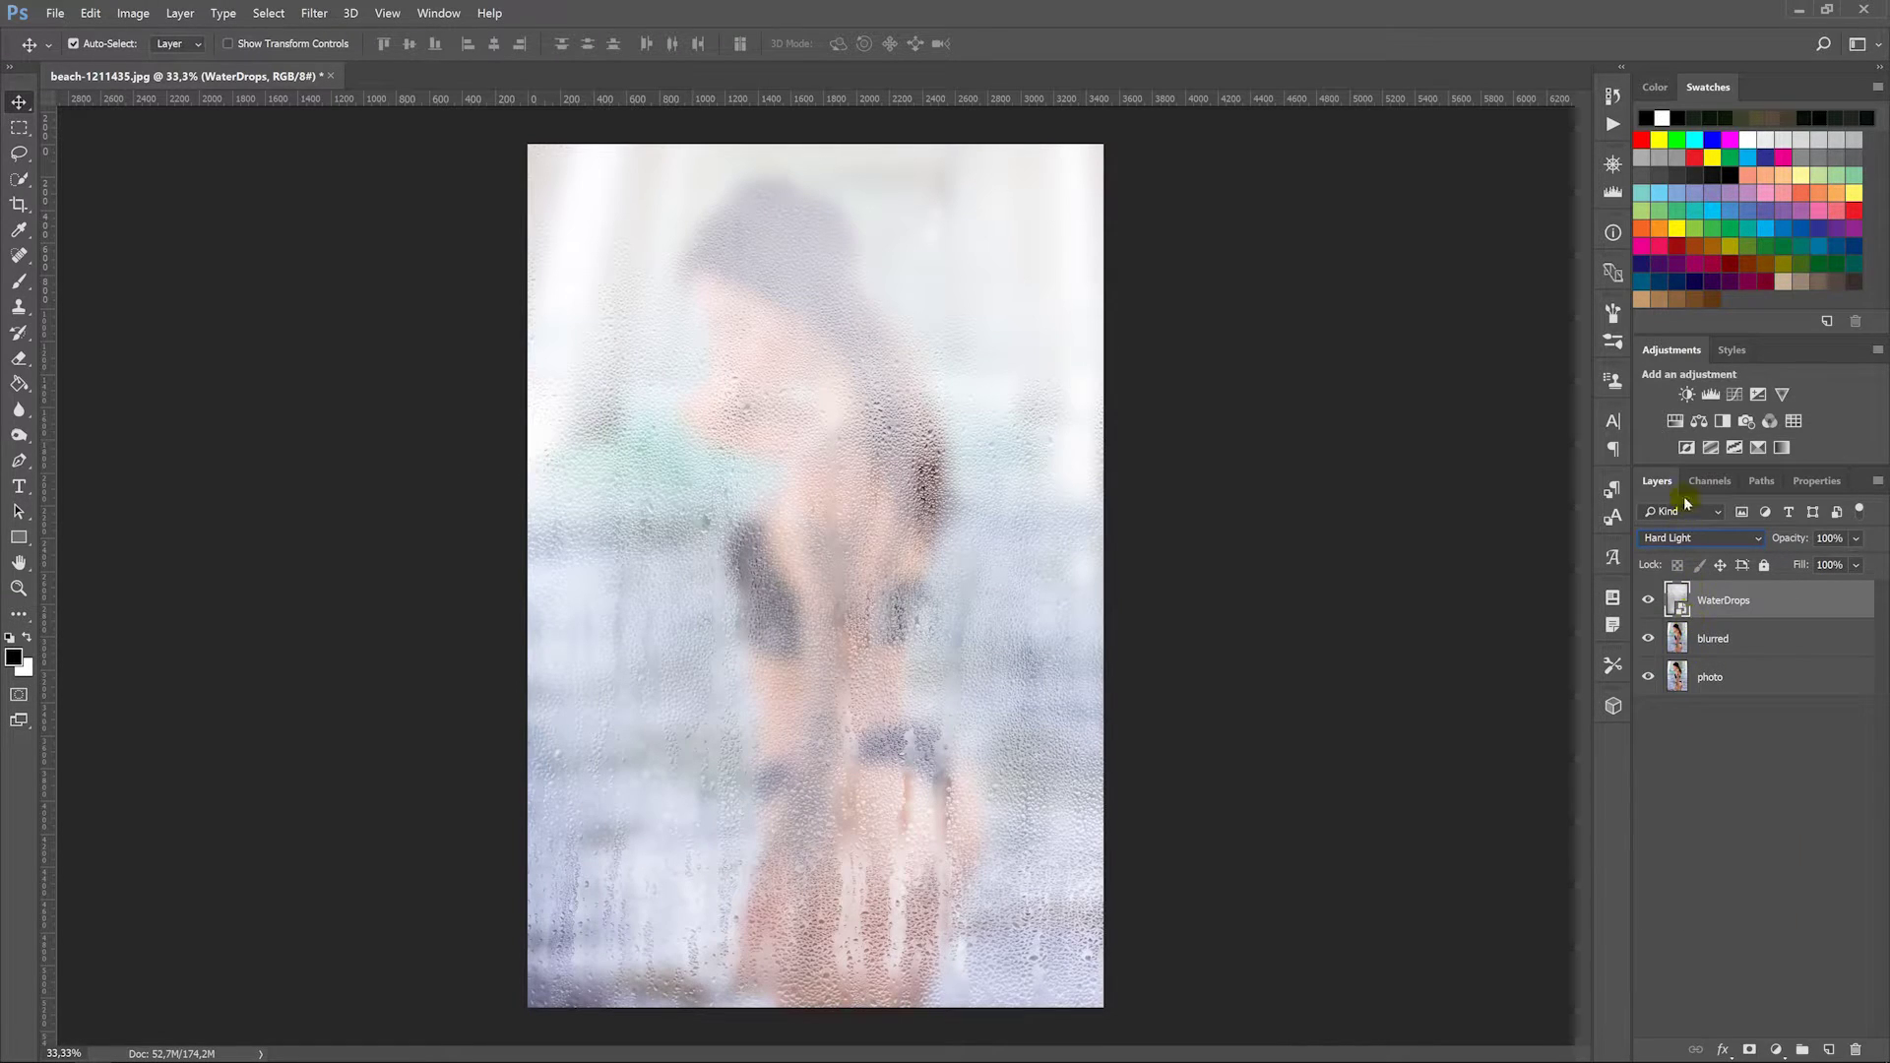
Step: Add a clipped Brightness/Contrast layer at brightness -100, contrast 100, and select it with WaterDrops
{"action": "left_click", "coordinate": [1686, 394]}
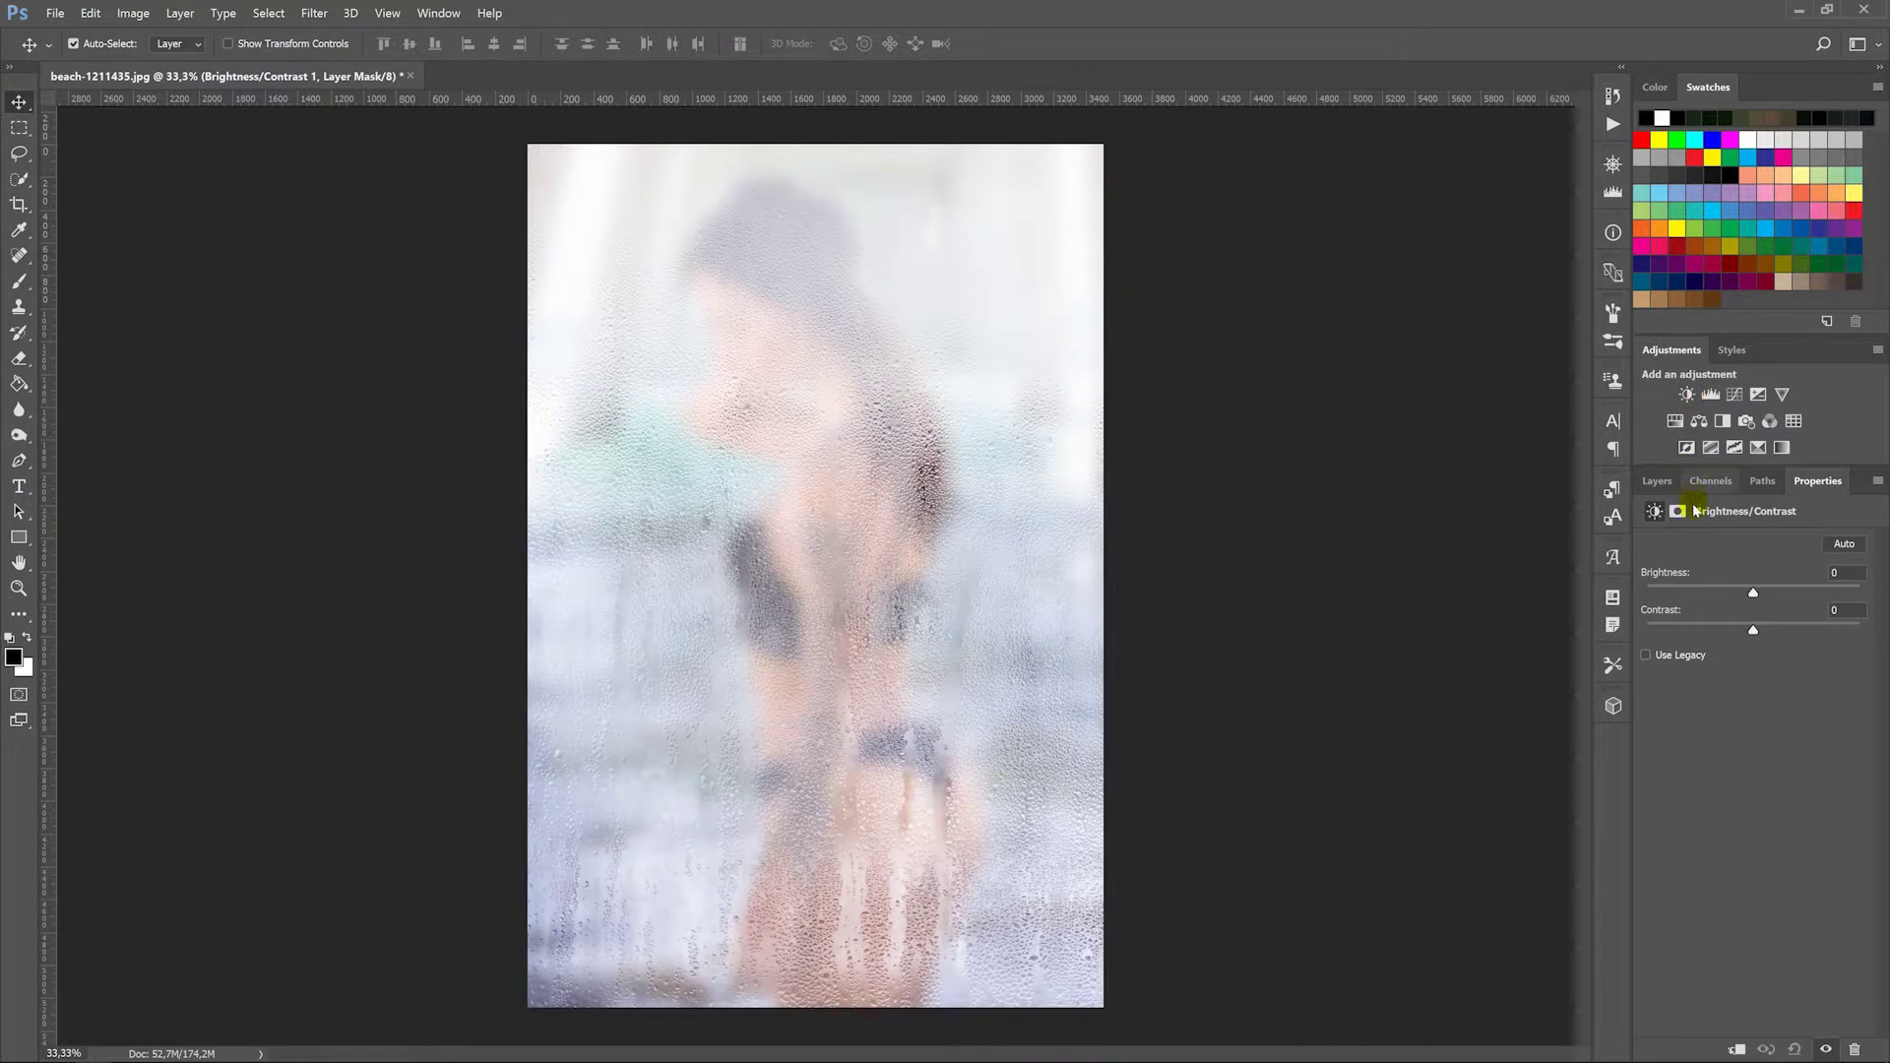
{"action": "left_click", "coordinate": [1736, 1049]}
{"action": "left_click_drag", "start_coordinate": [1753, 630], "coordinate": [1859, 630]}
{"action": "left_click_drag", "start_coordinate": [1753, 593], "coordinate": [1684, 594]}
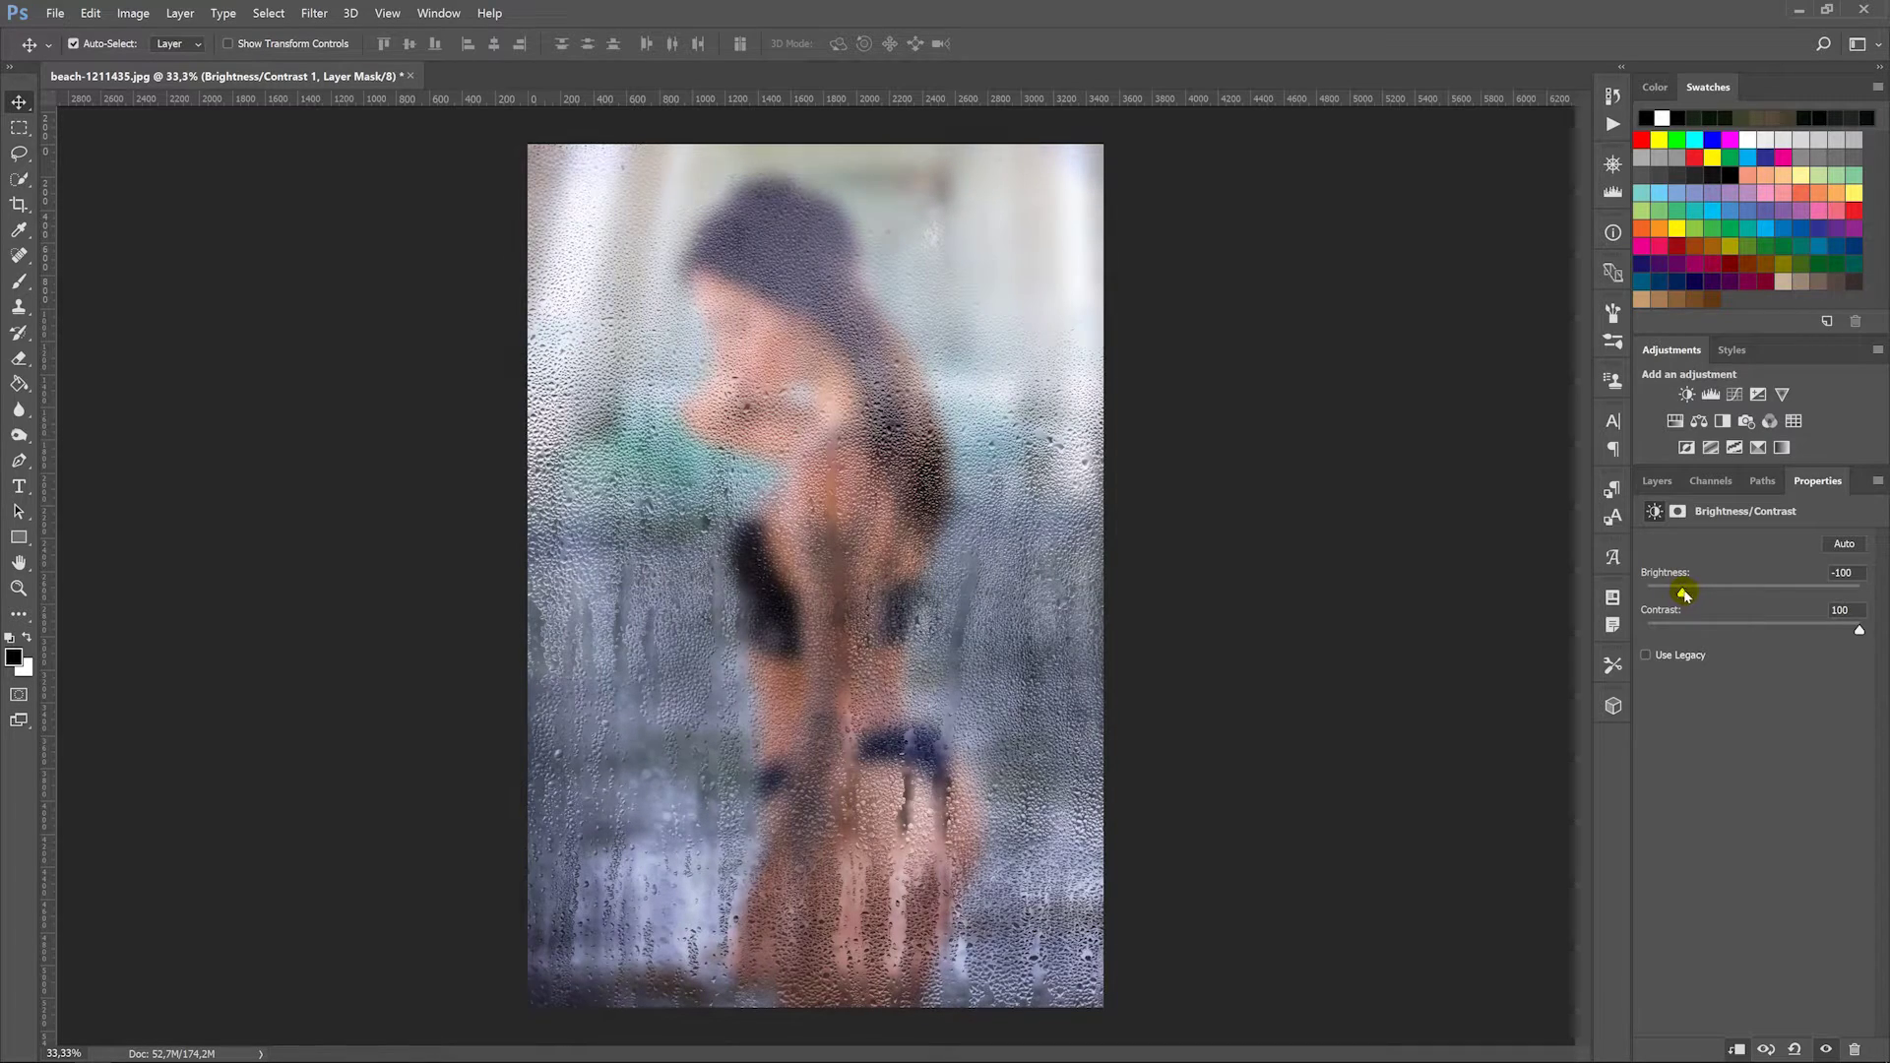
{"action": "left_click", "coordinate": [1657, 482]}
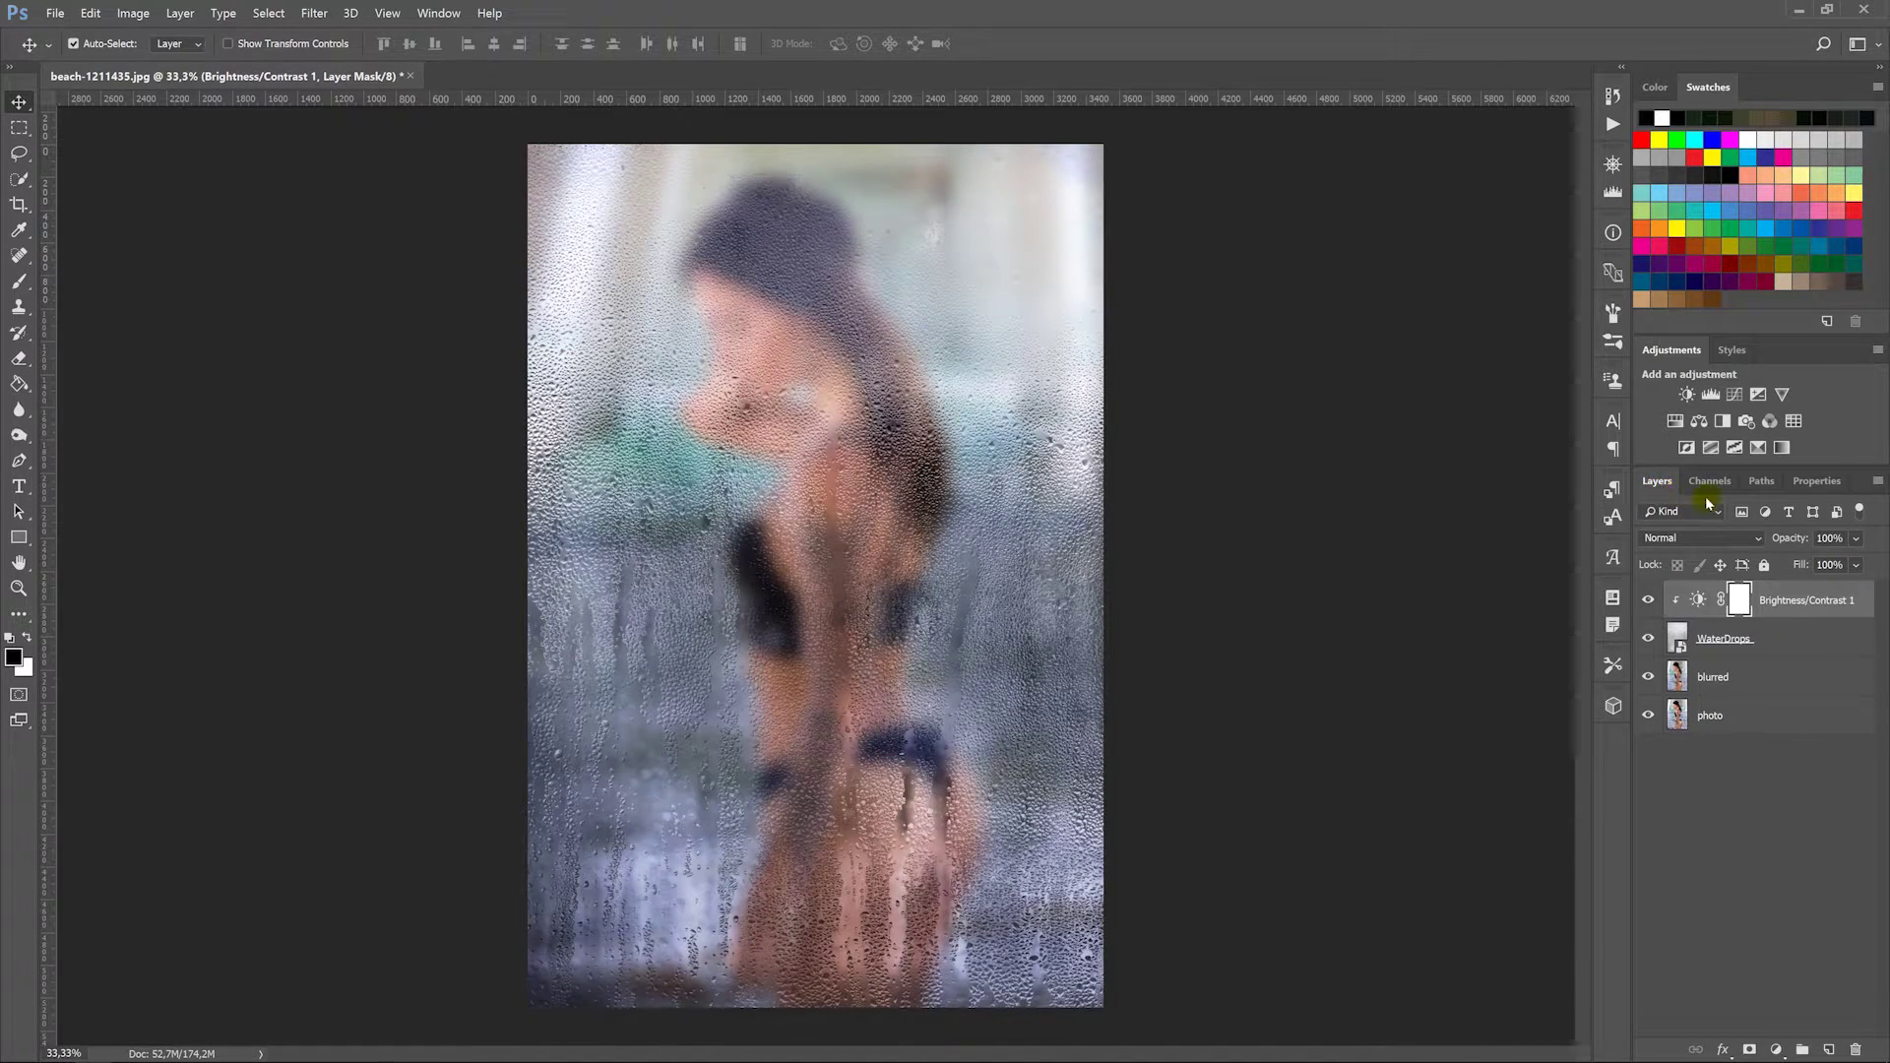
{"action": "left_click", "coordinate": [1828, 640], "text": "shift"}
Step: Group the adjustment with WaterDrops, hide the group, and add a white mask to blurred
{"action": "key", "text": "ctrl+g"}
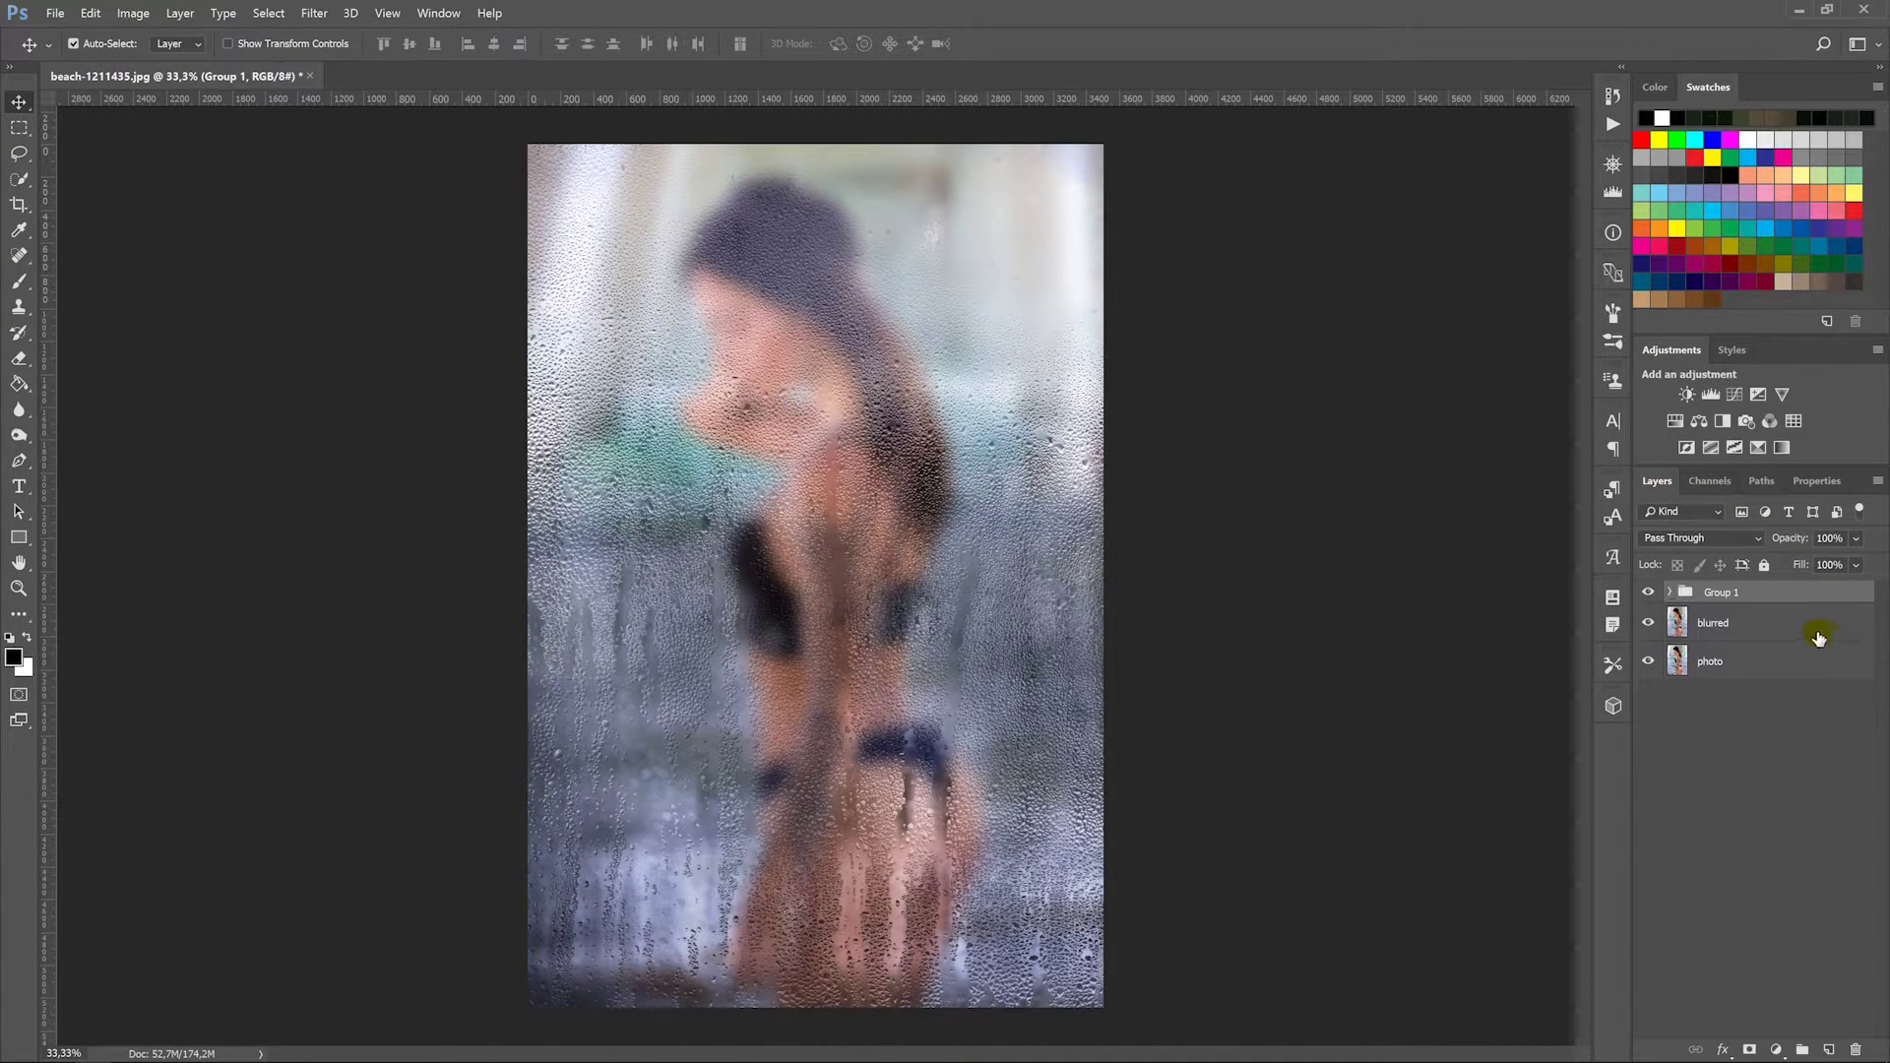
{"action": "left_click", "coordinate": [1791, 629]}
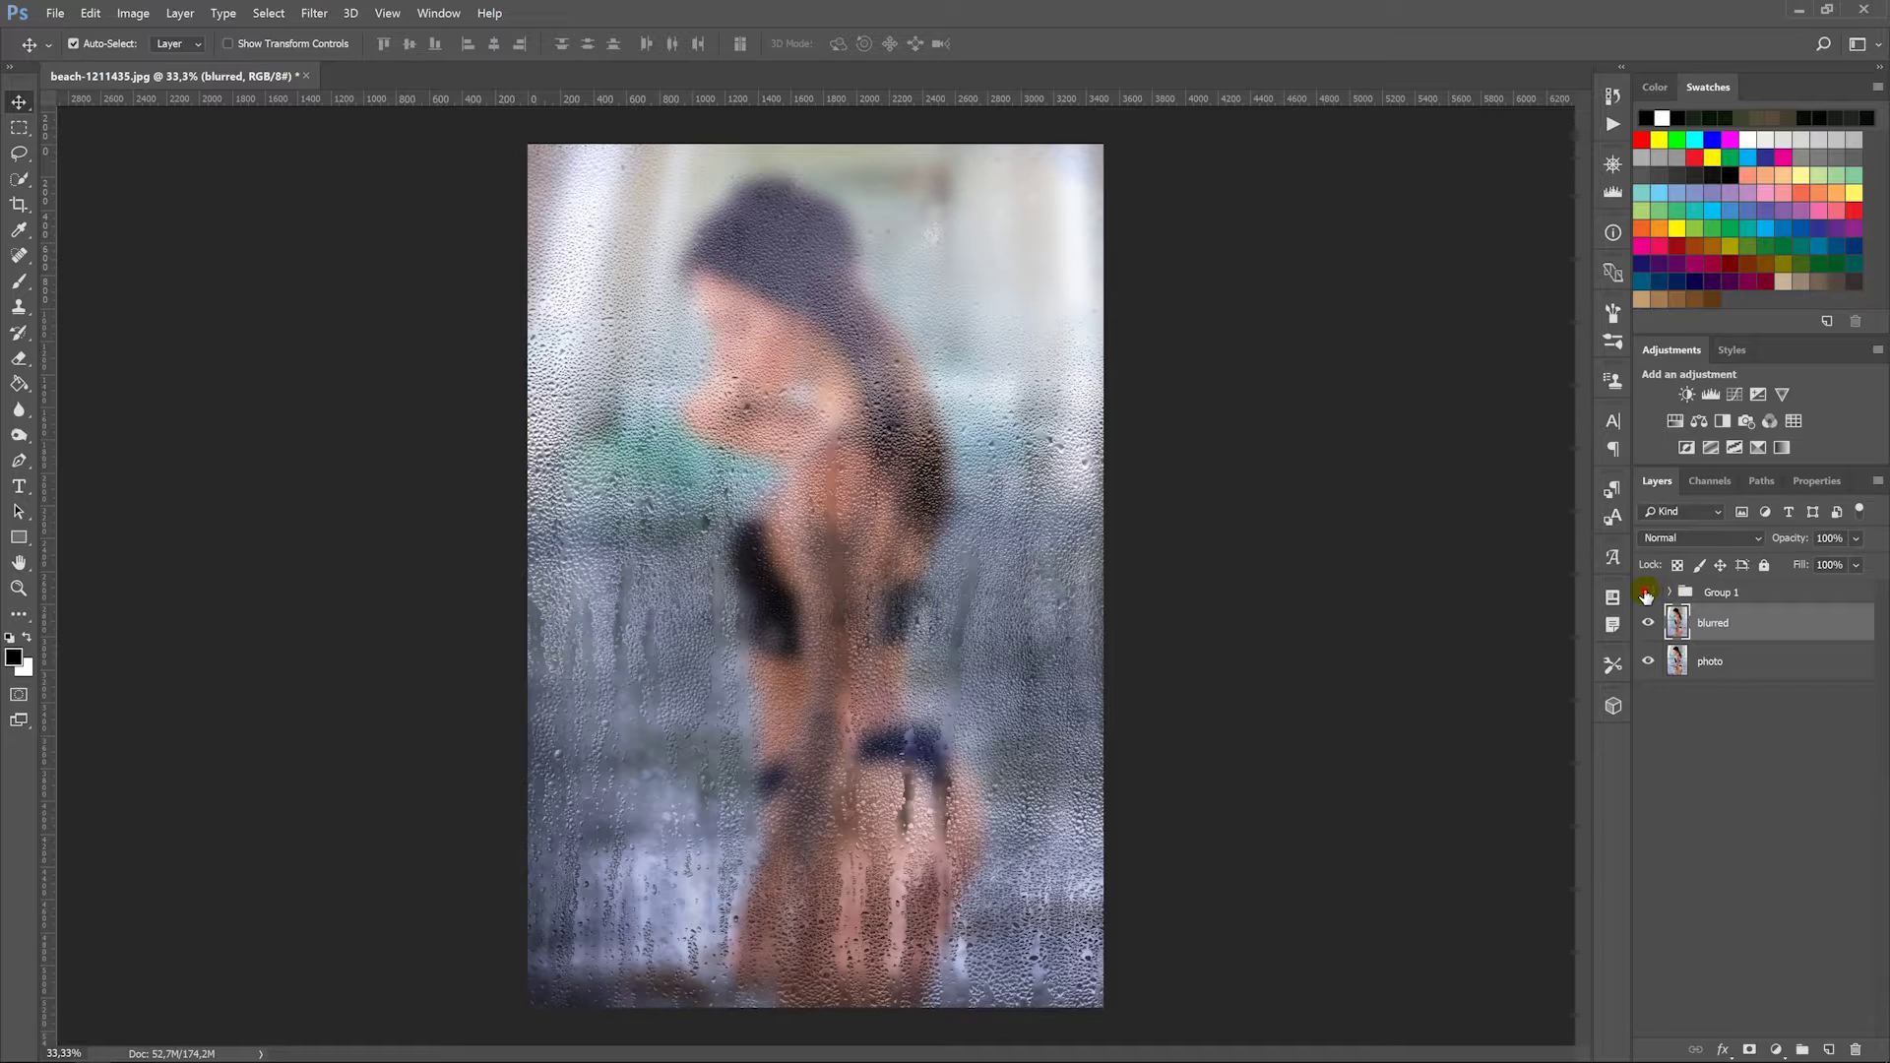
{"action": "left_click", "coordinate": [1648, 591]}
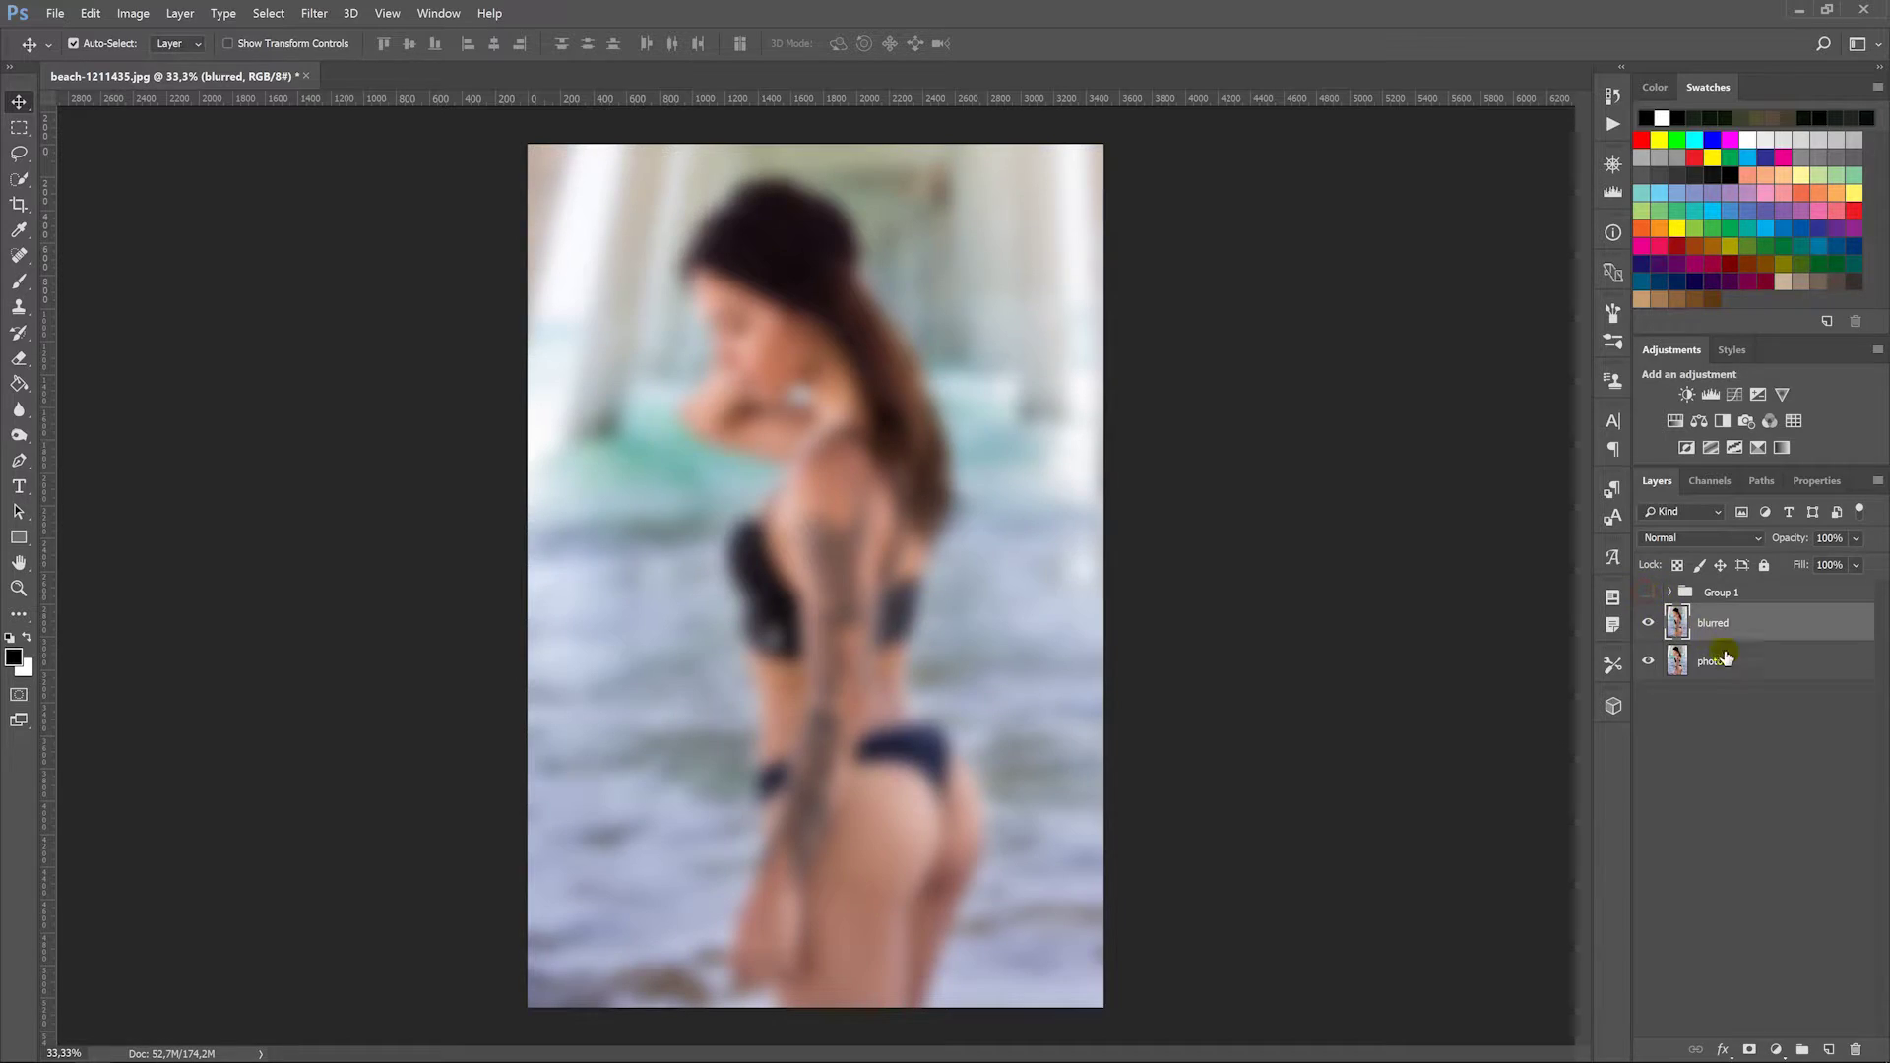
{"action": "left_click", "coordinate": [1750, 1050]}
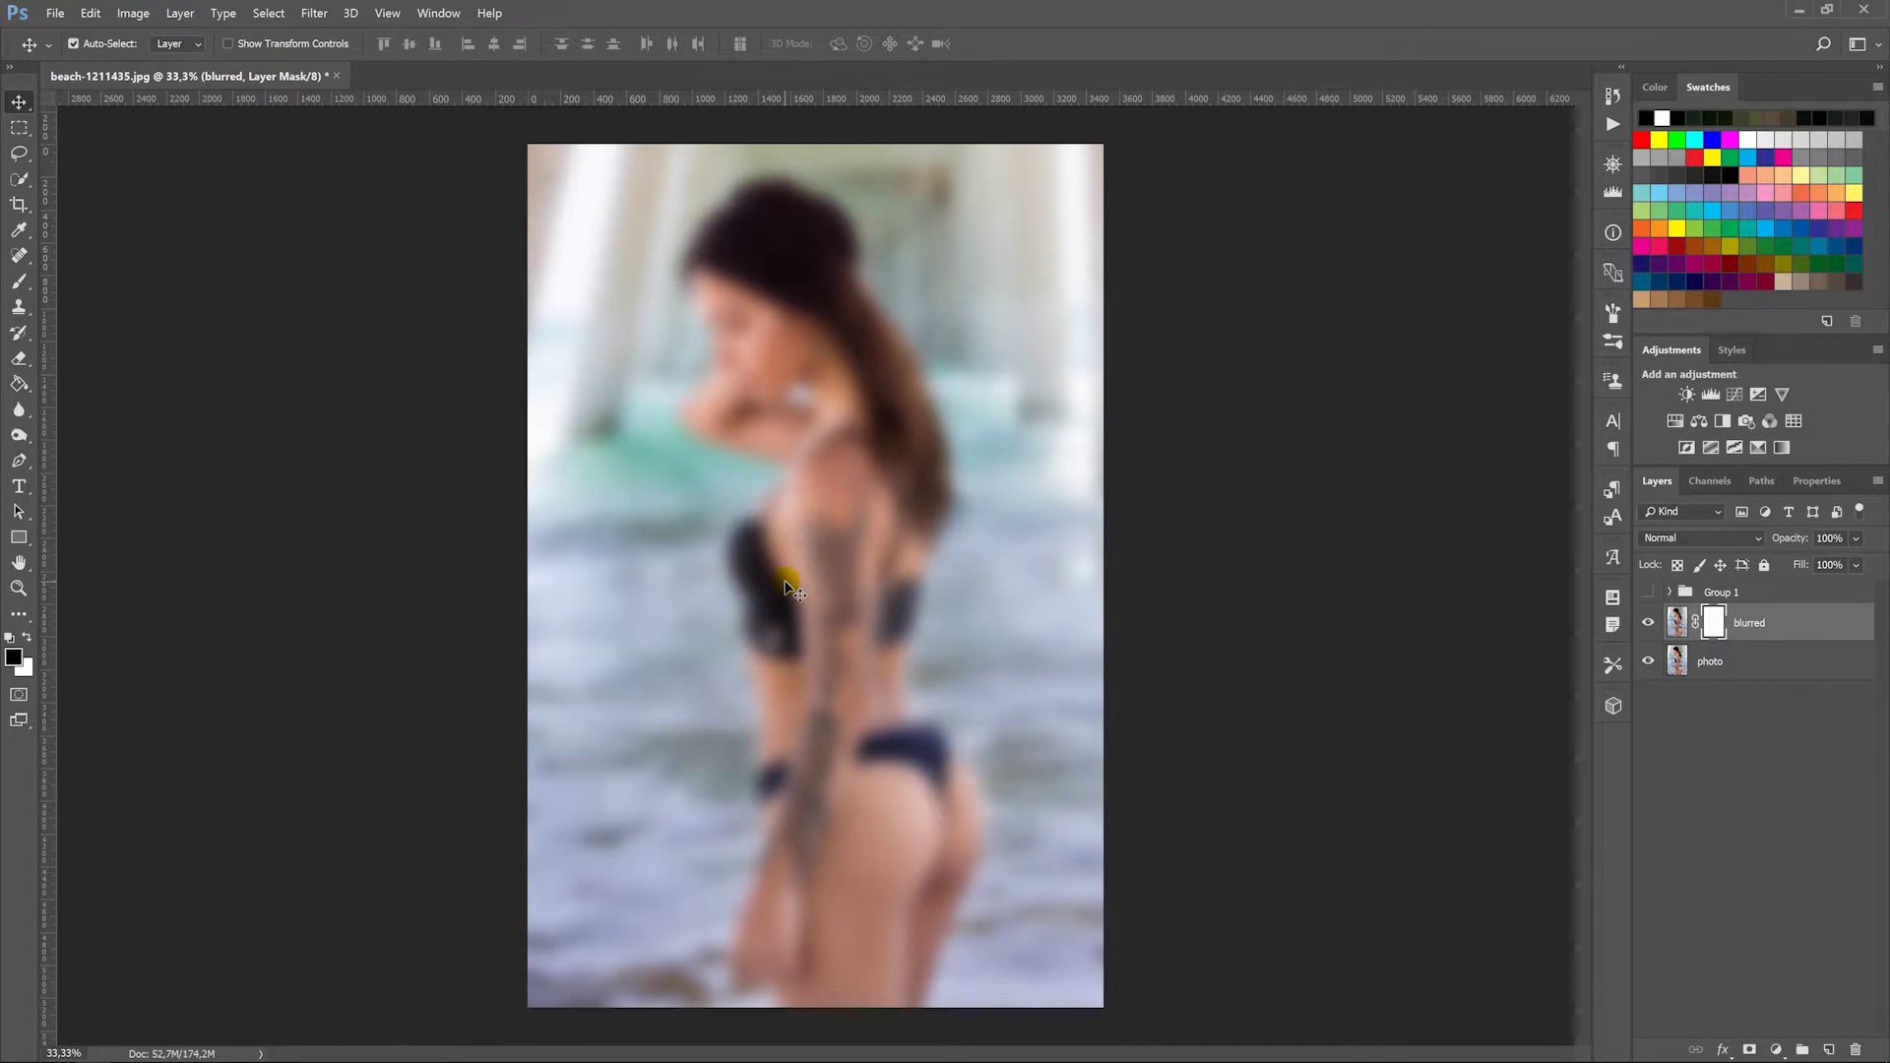
Step: With a smaller hard round brush, paint a first straight black strip from the hair down
{"action": "left_click", "coordinate": [19, 280]}
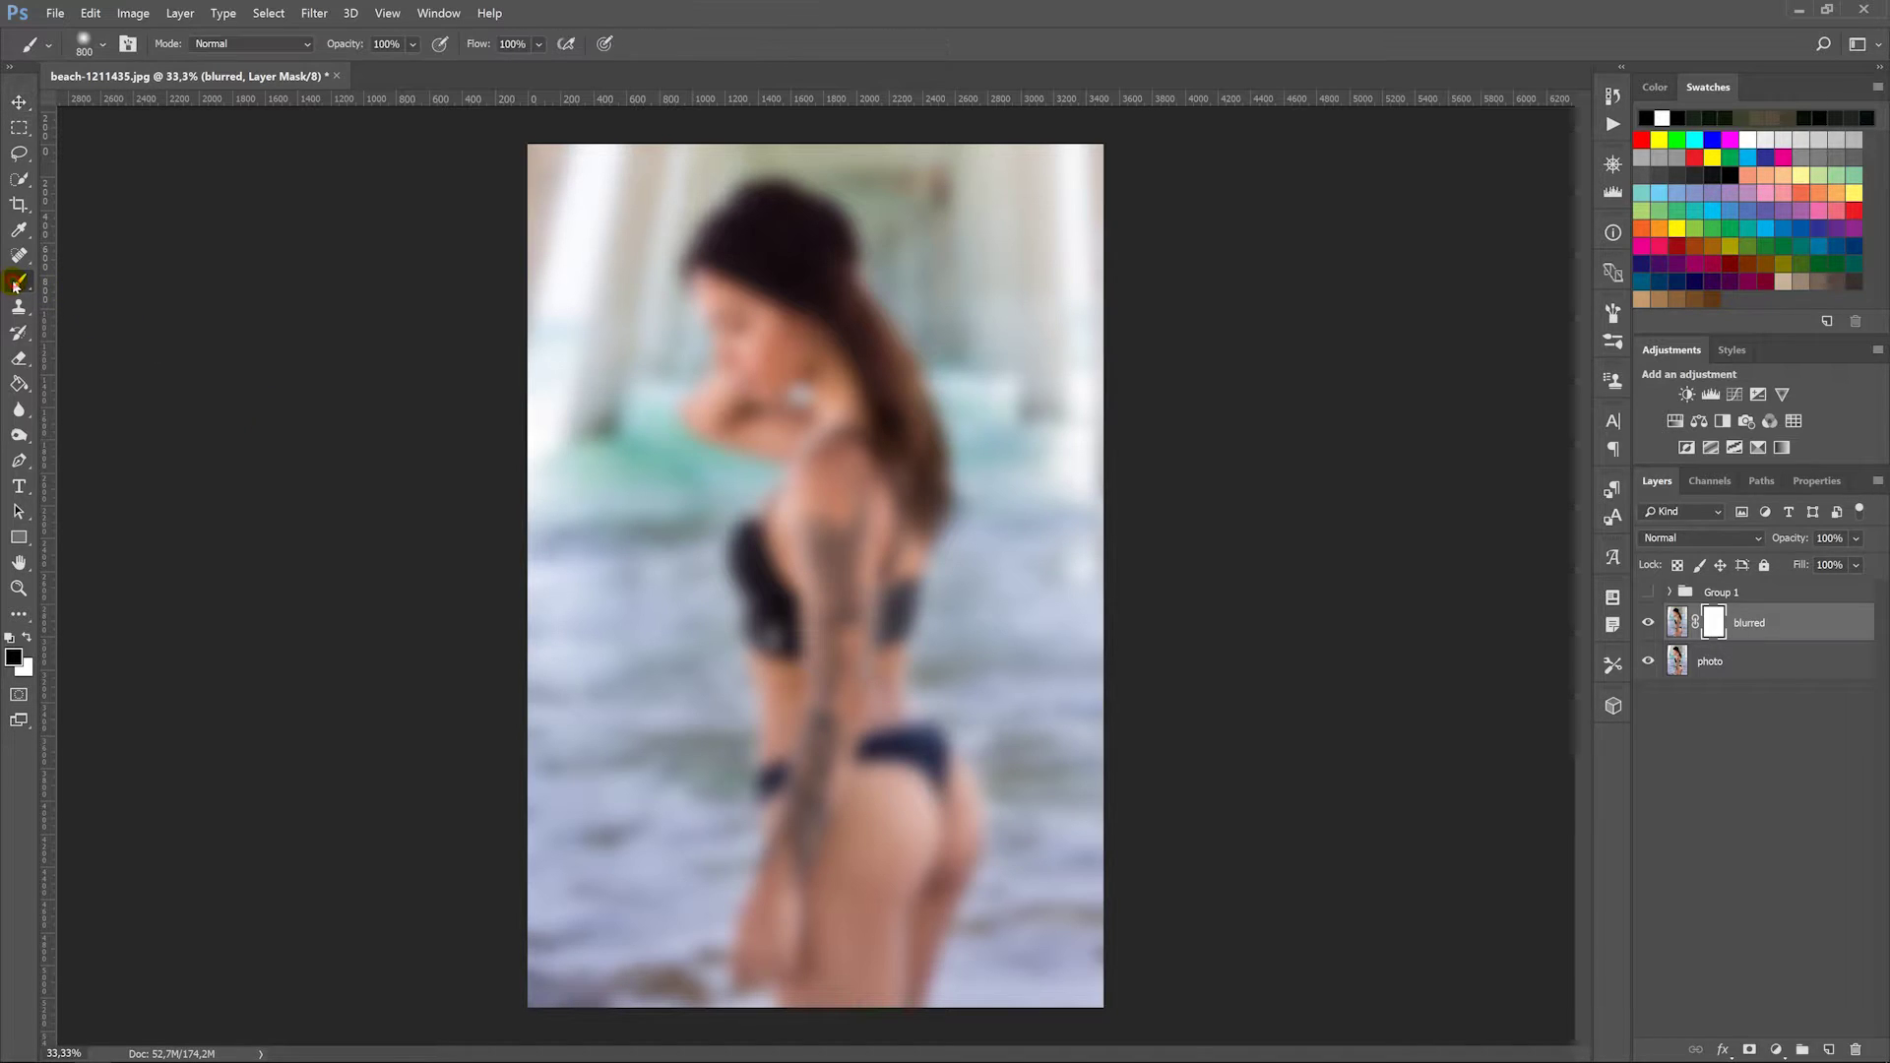
{"action": "left_click", "coordinate": [102, 46]}
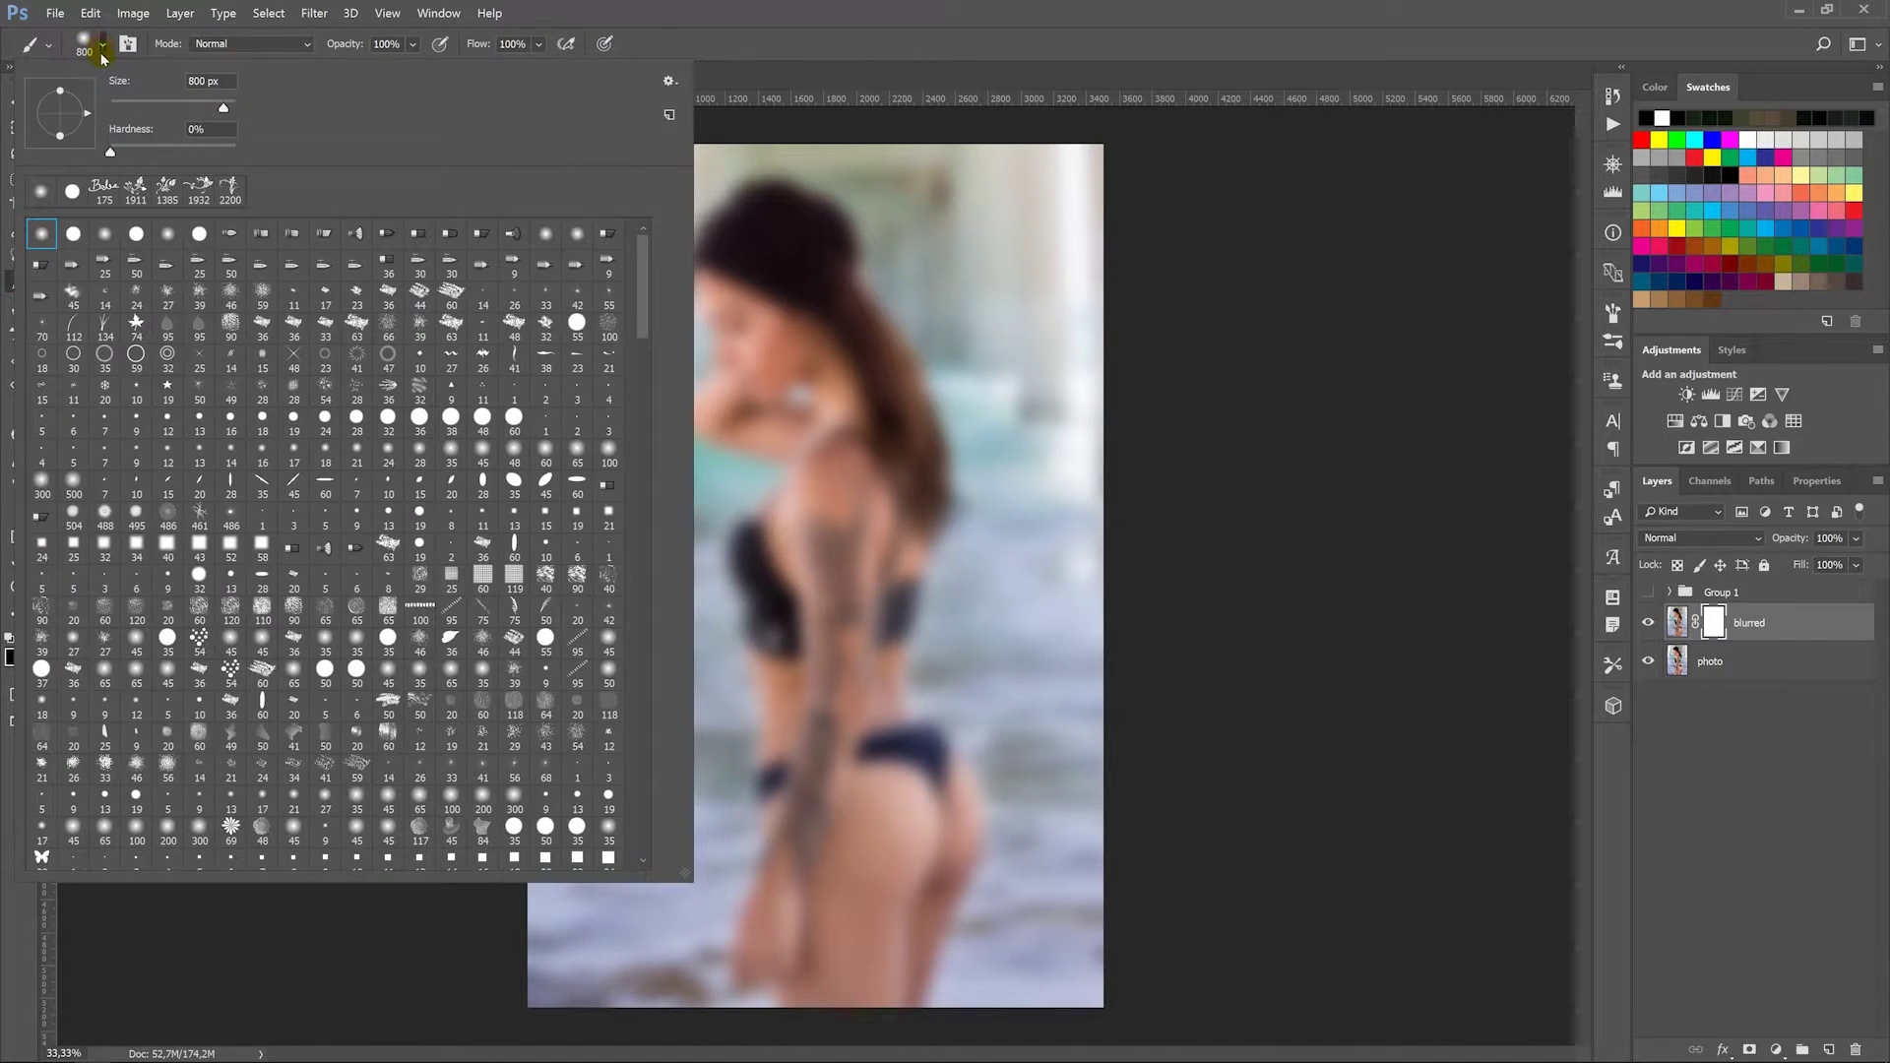
{"action": "double_click", "coordinate": [73, 233]}
{"action": "key", "text": "bracketleft"}
{"action": "key", "text": "bracketleft"}
{"action": "key", "text": "bracketleft"}
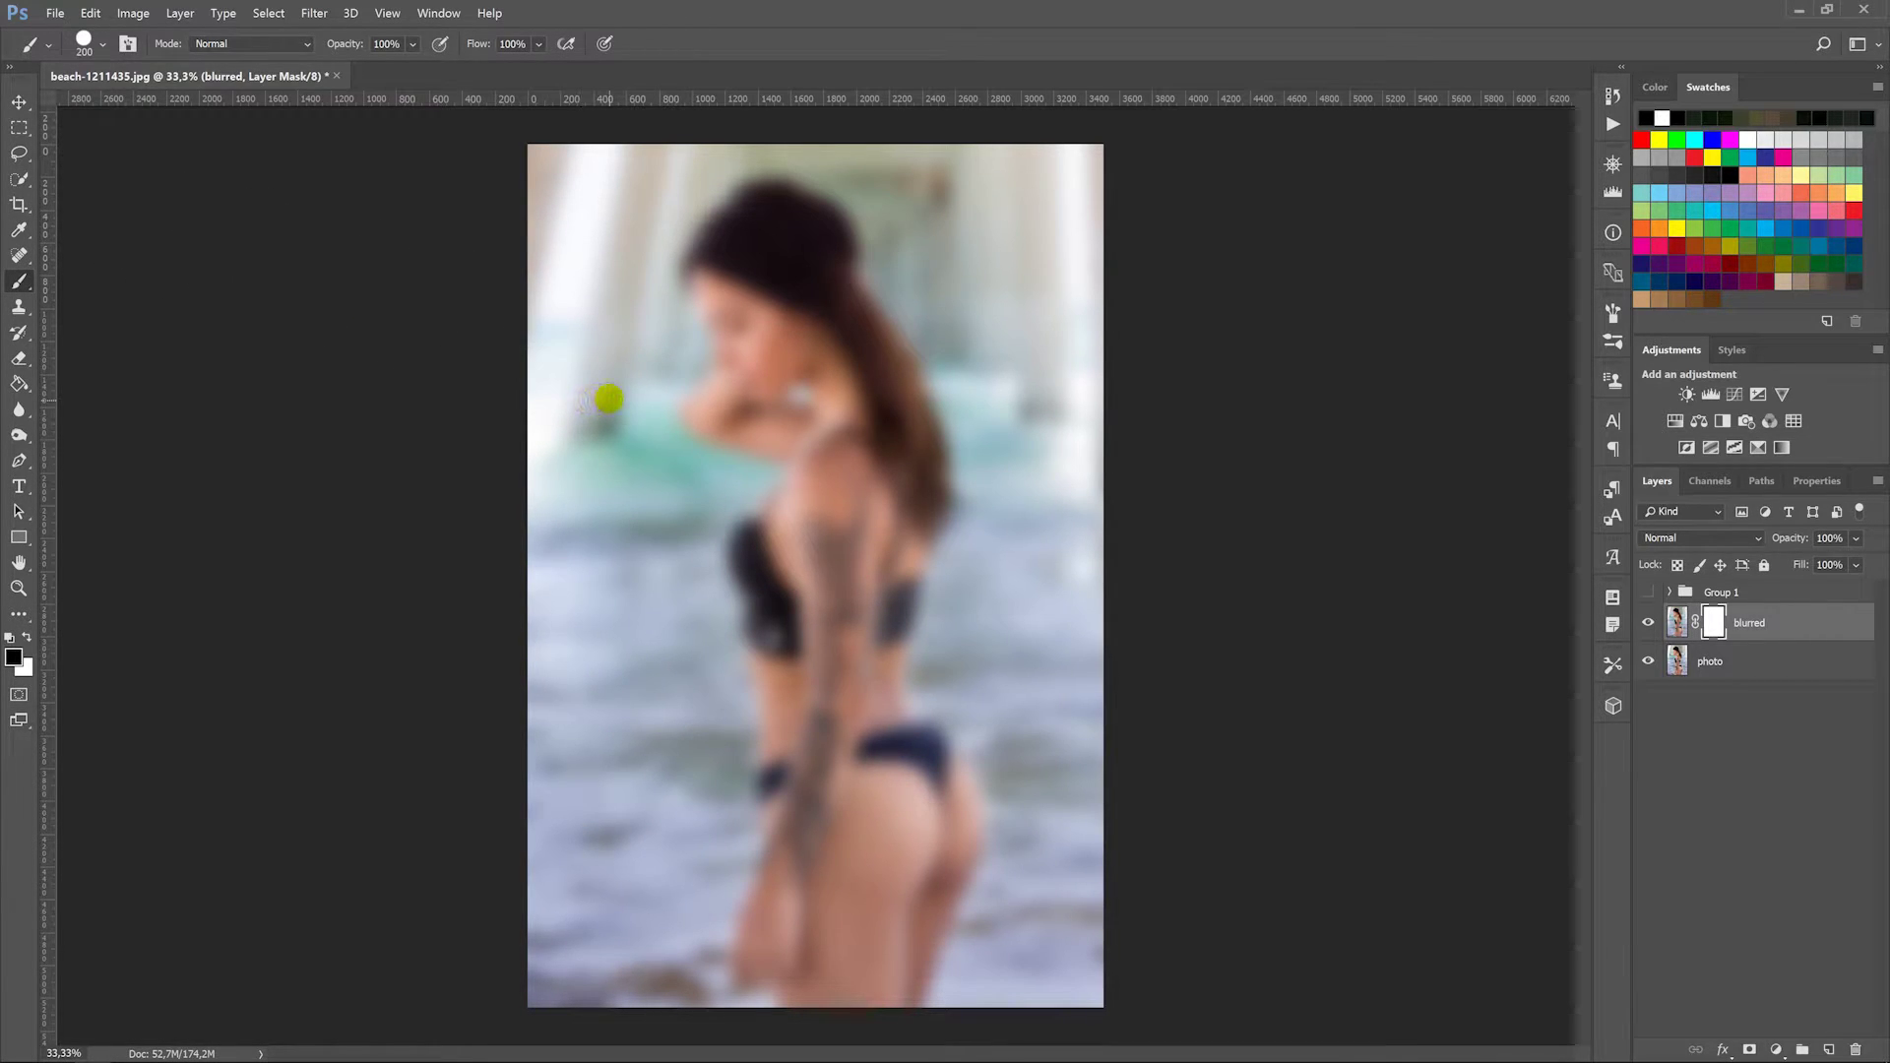
{"action": "key", "text": "bracketleft"}
{"action": "left_click", "coordinate": [706, 942], "text": "shift"}
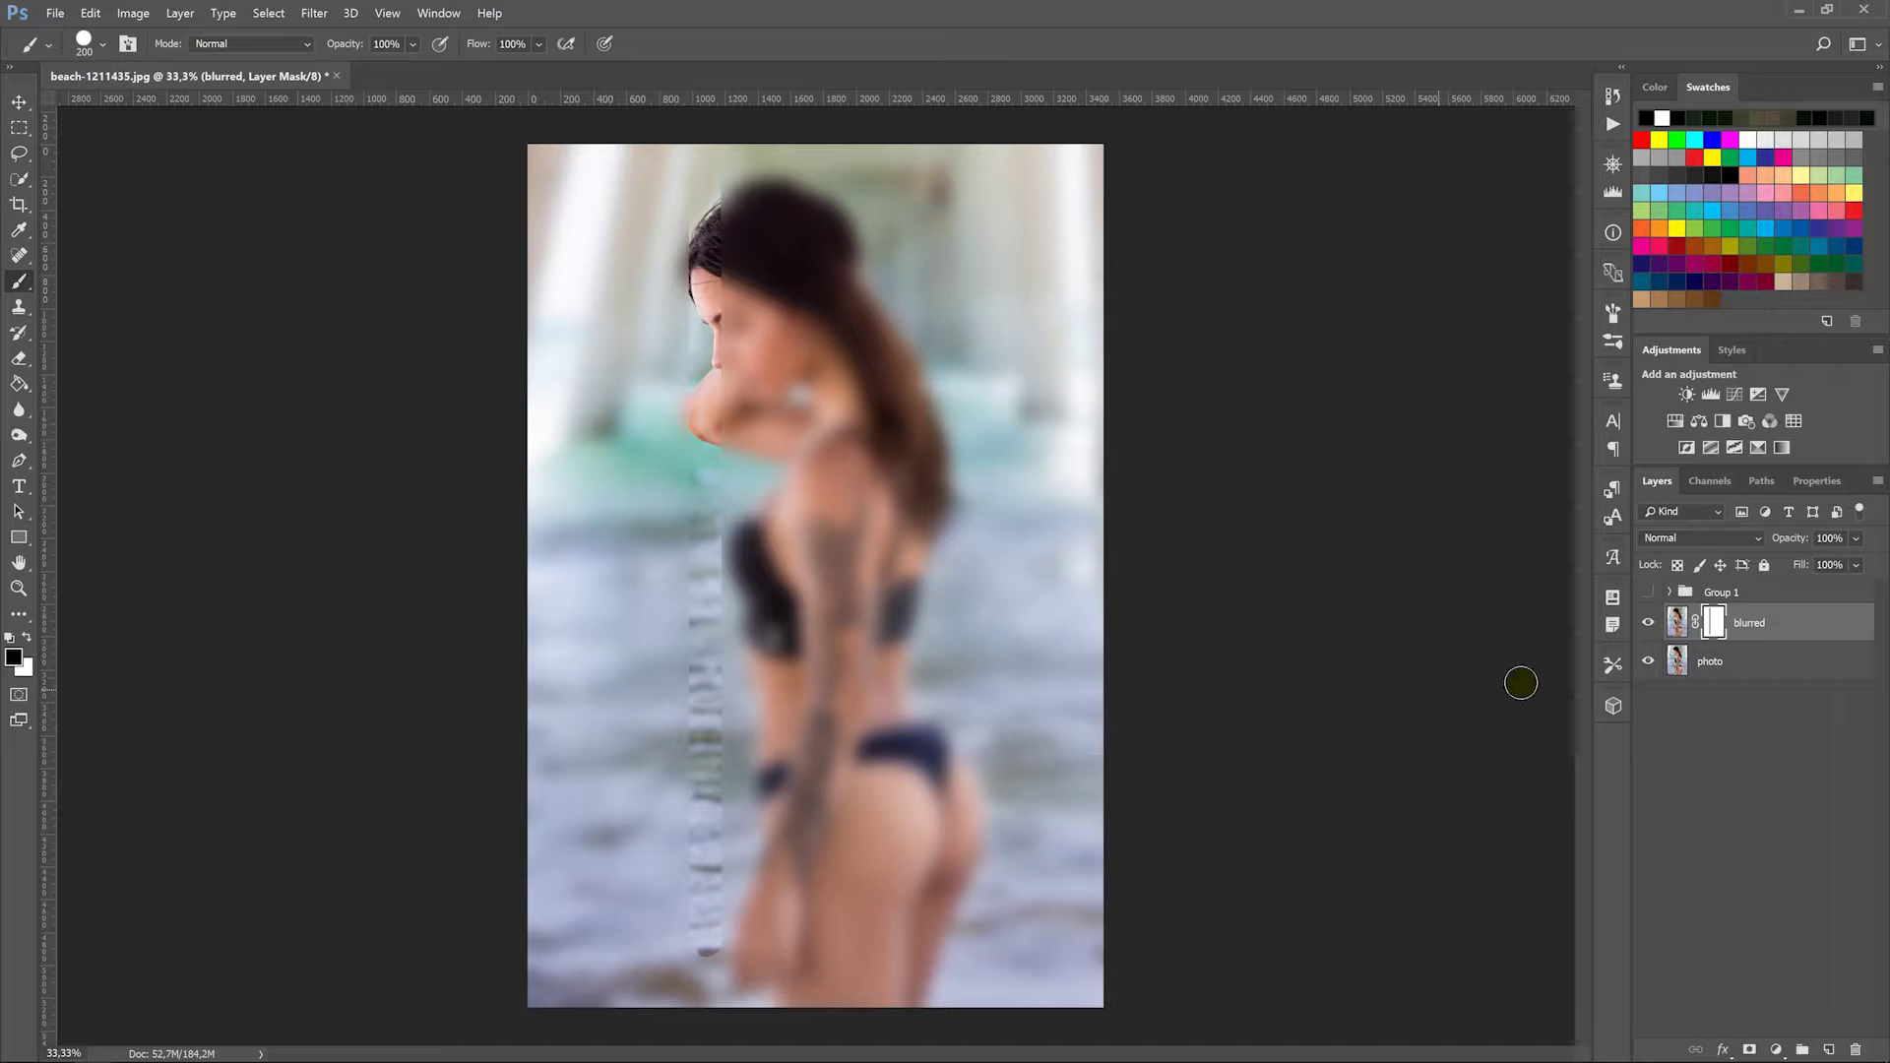
Step: In mask view, paint about ten black vertical streaks, thick and thin, curved and wavy
{"action": "left_click", "coordinate": [1714, 622], "text": "alt"}
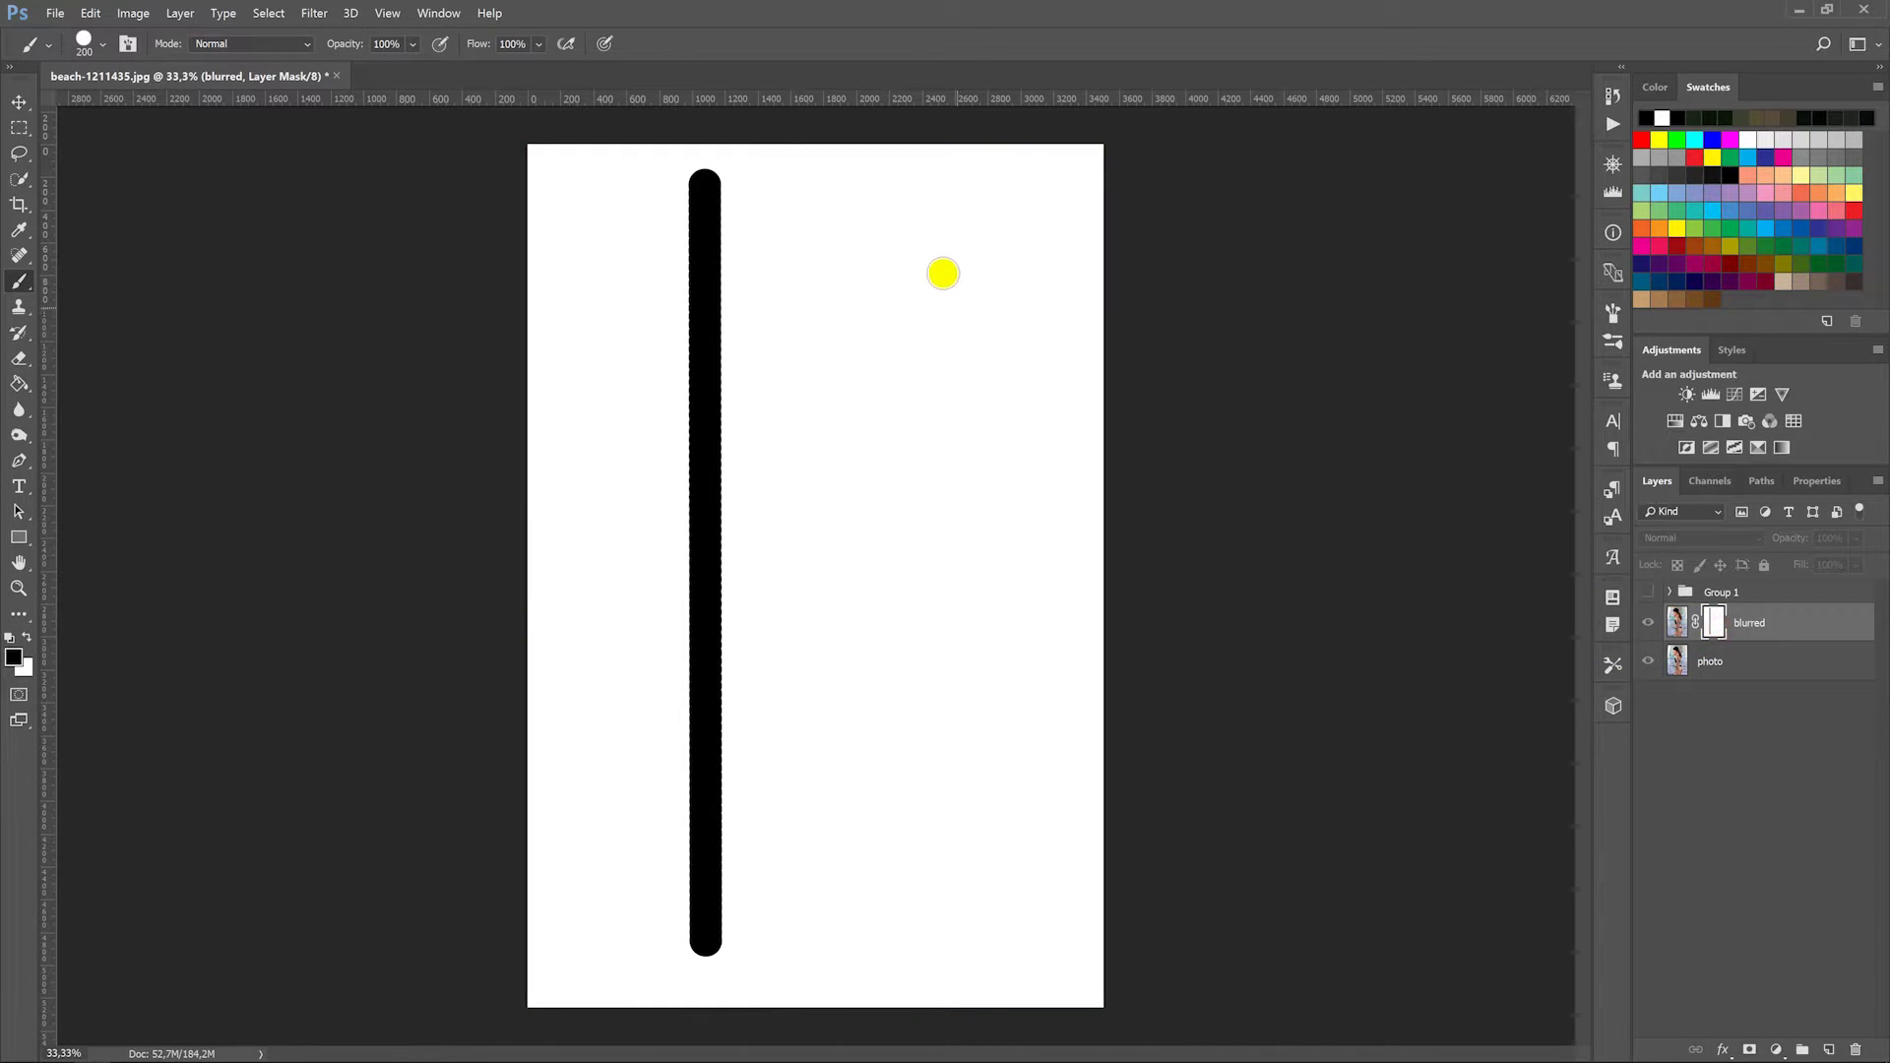
{"action": "mouse_move", "coordinate": [954, 180]}
{"action": "left_mouse_down"}
{"action": "mouse_move", "coordinate": [895, 613]}
{"action": "mouse_move", "coordinate": [886, 920]}
{"action": "left_mouse_up"}
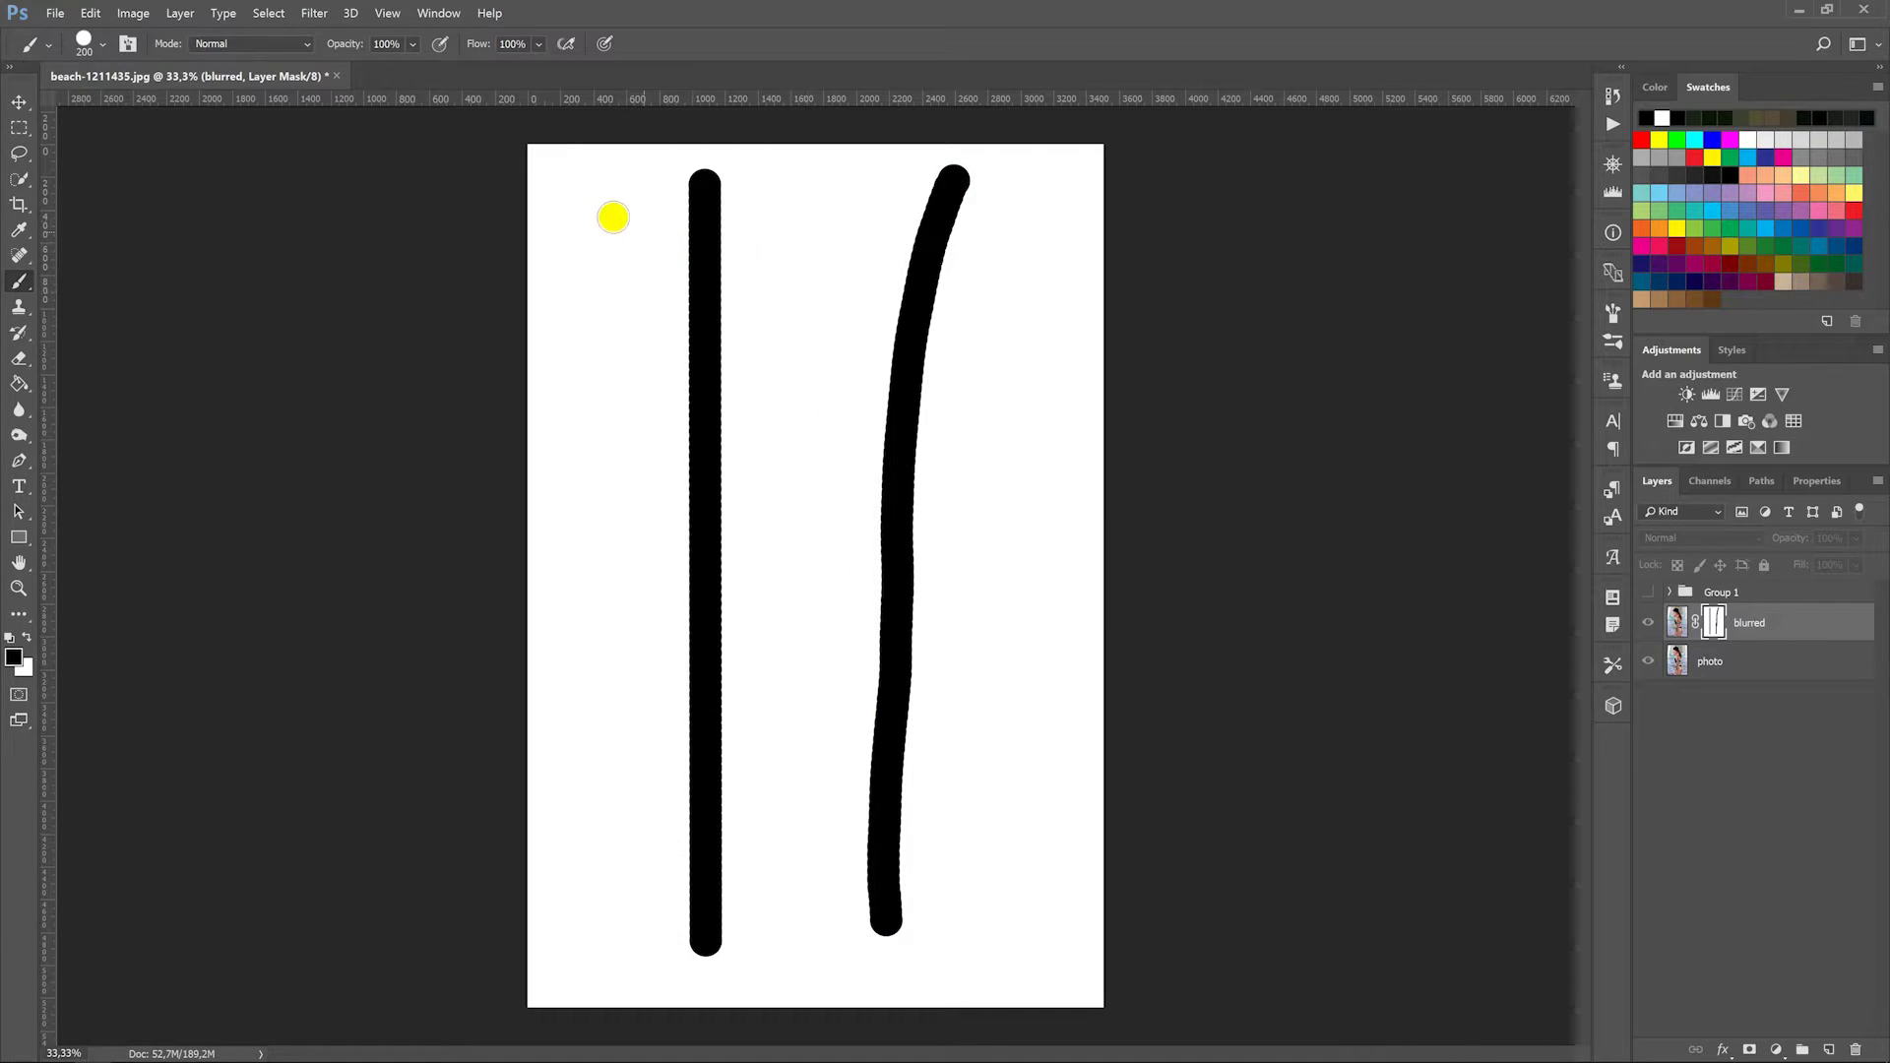
{"action": "left_click", "coordinate": [554, 886], "text": "shift"}
{"action": "left_click_drag", "start_coordinate": [636, 301], "coordinate": [617, 708]}
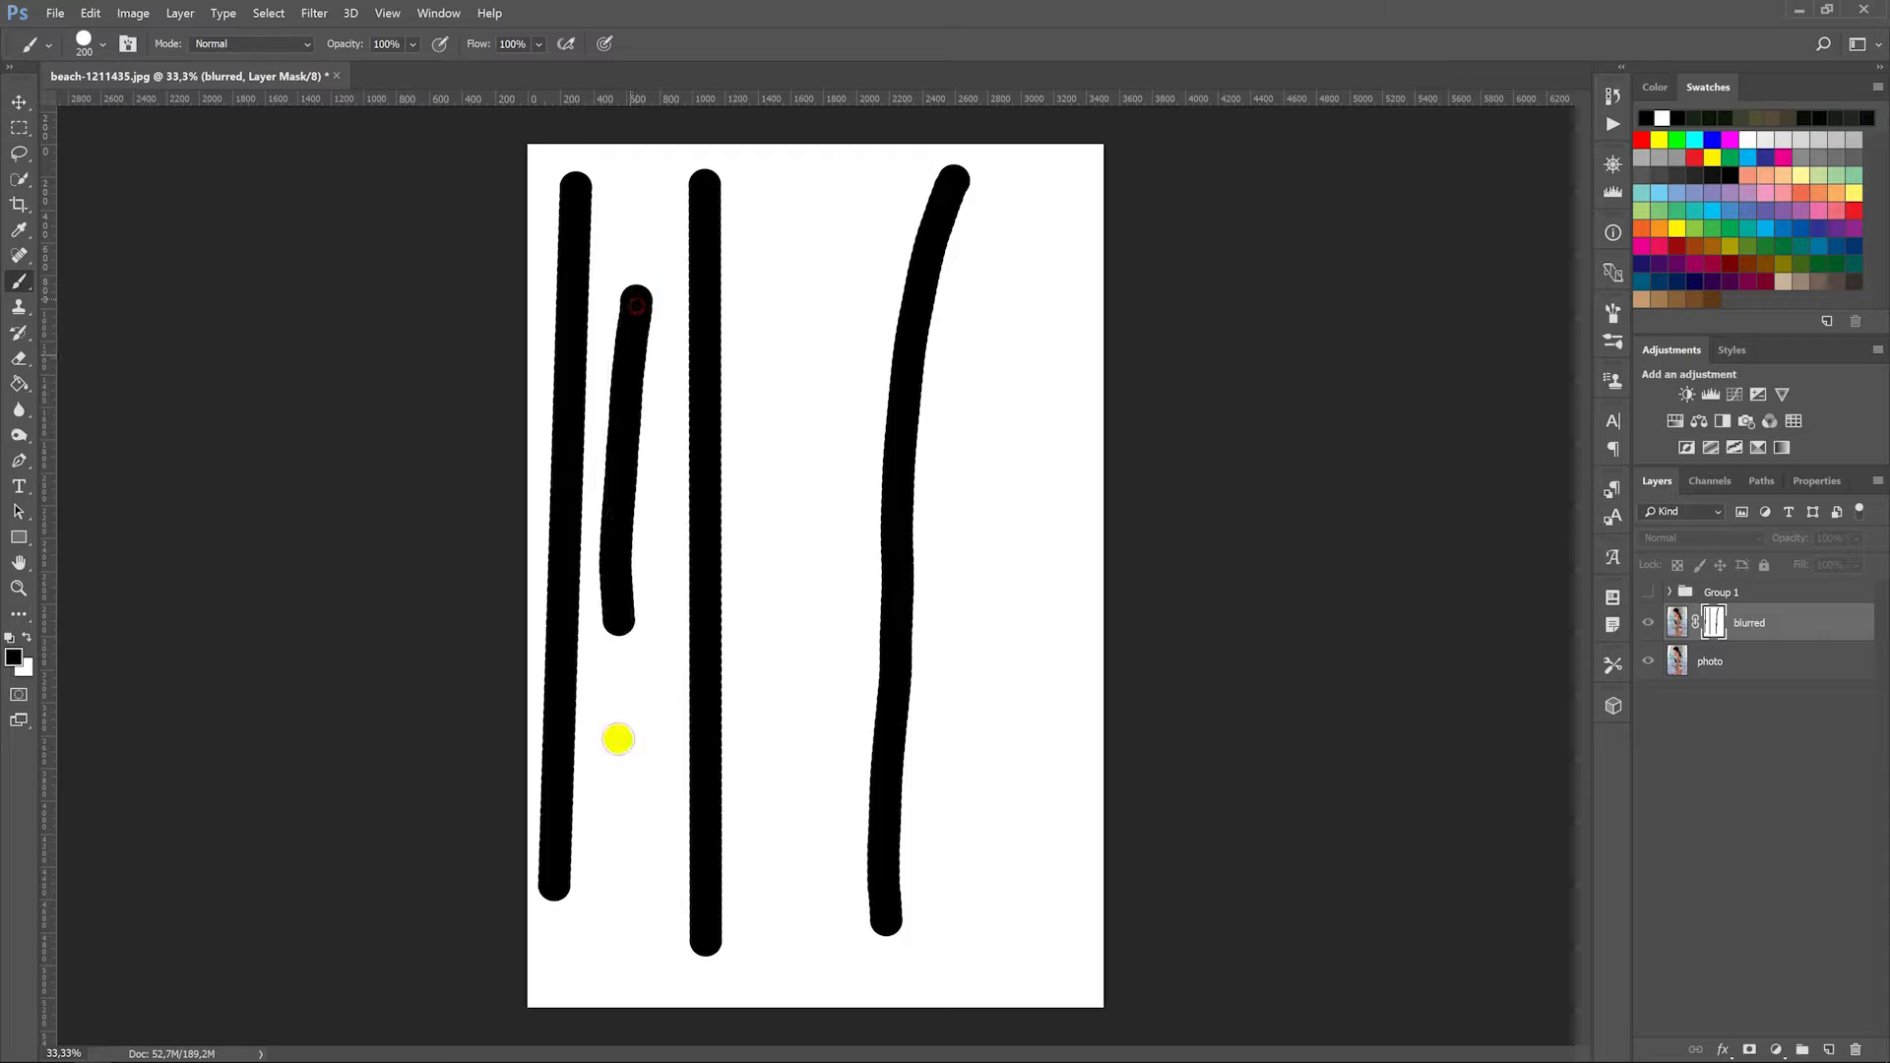
{"action": "left_click_drag", "start_coordinate": [1026, 248], "coordinate": [1027, 842]}
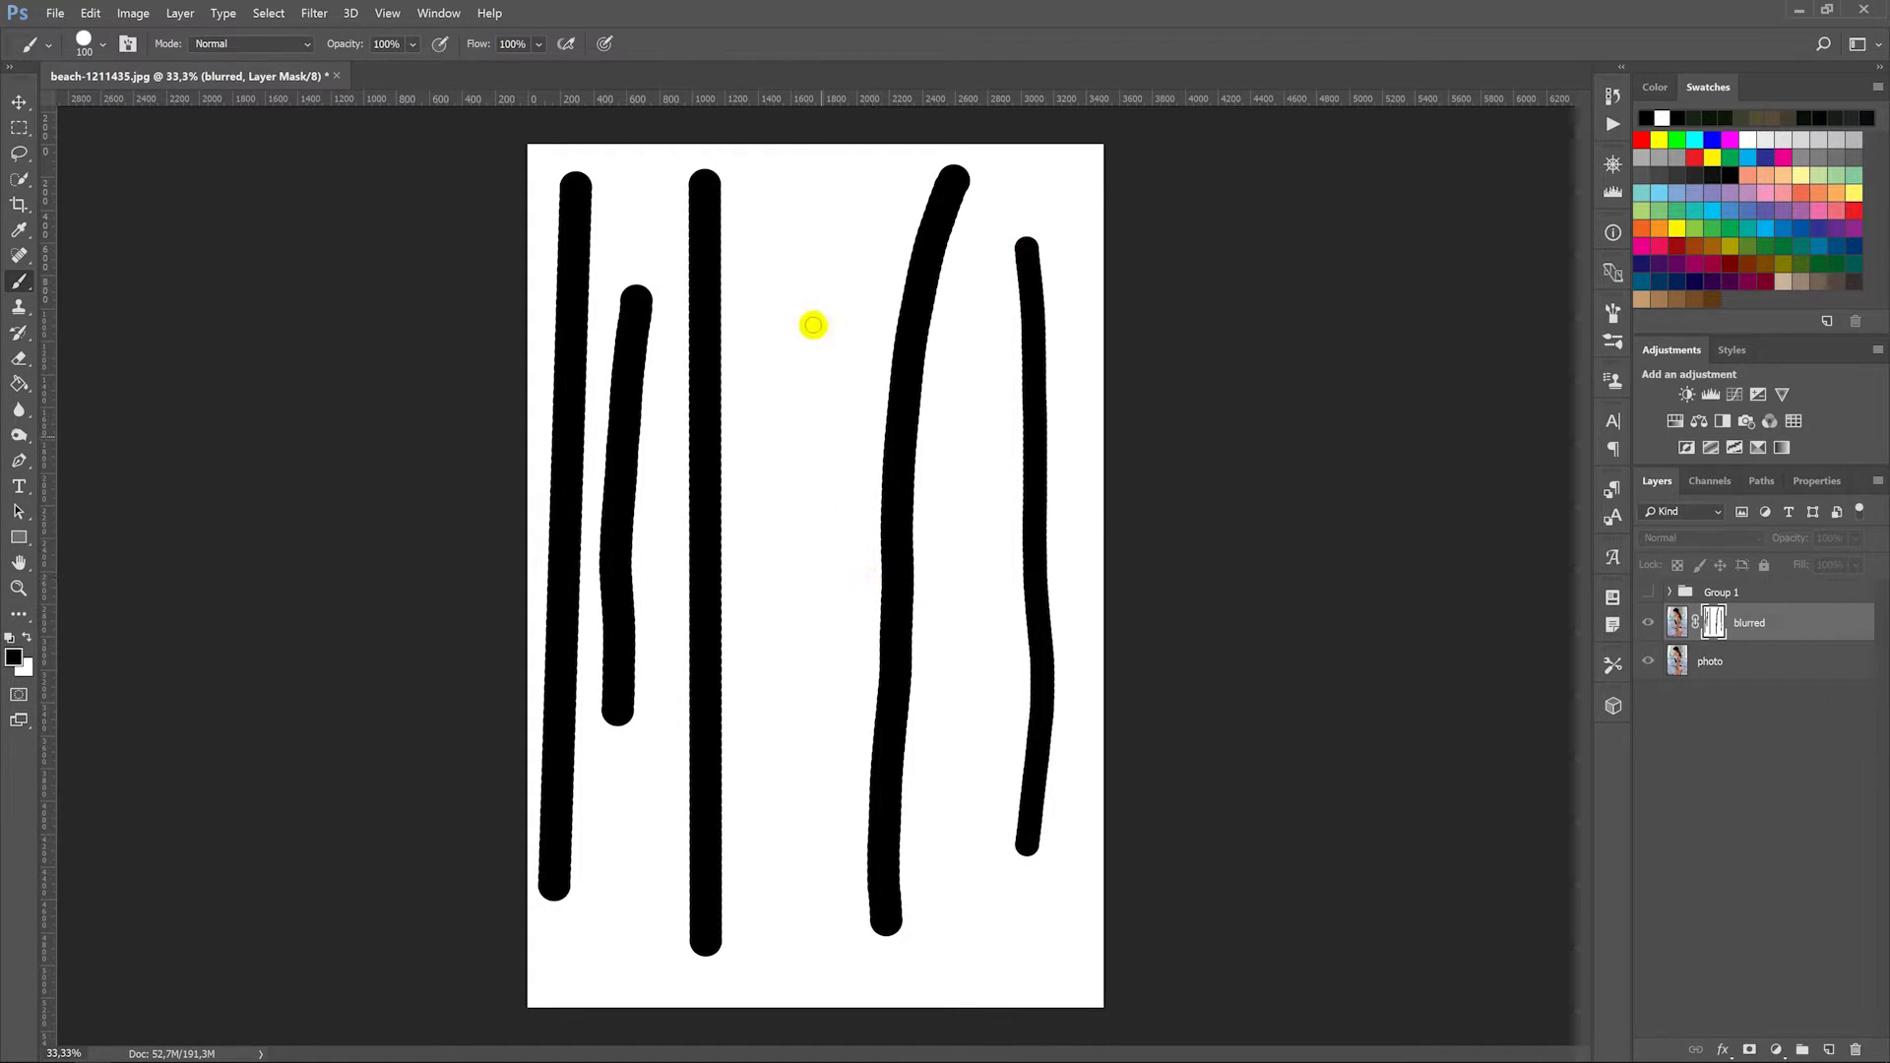
{"action": "left_click_drag", "start_coordinate": [800, 248], "coordinate": [805, 889]}
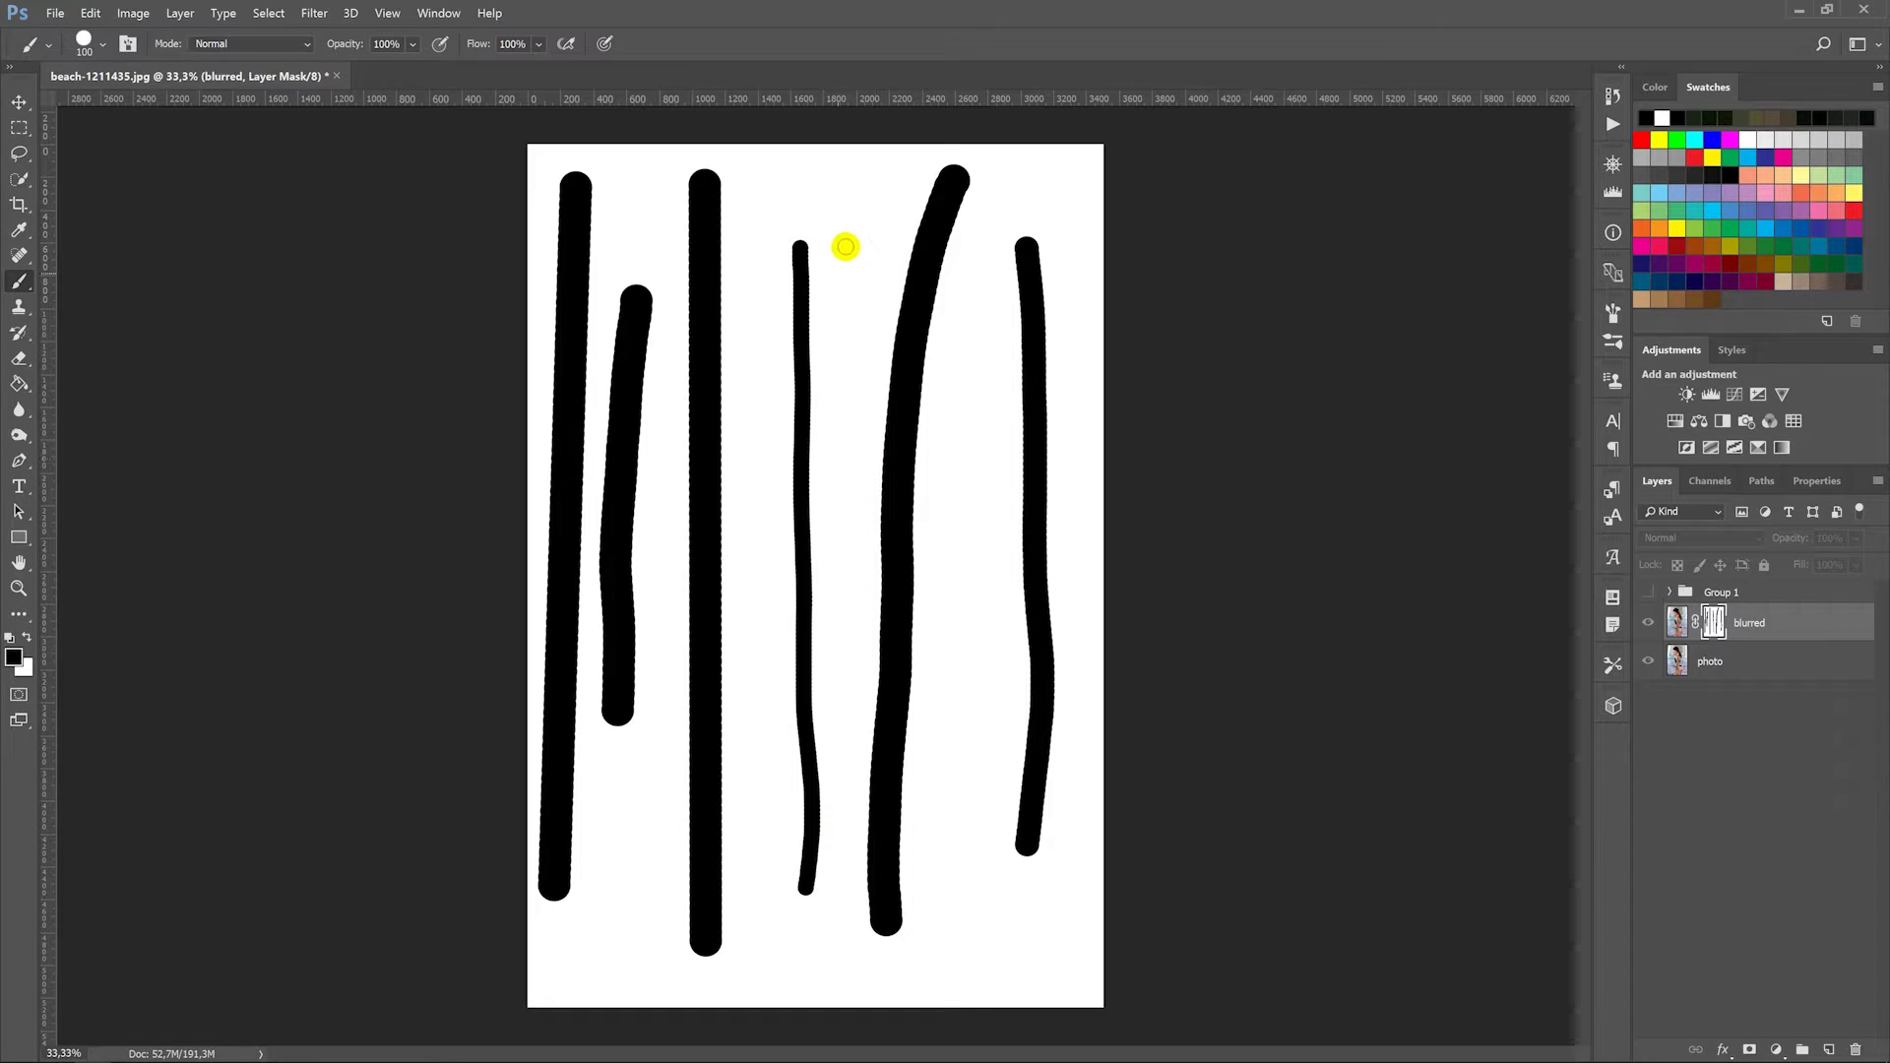
{"action": "left_click_drag", "start_coordinate": [855, 225], "coordinate": [826, 862]}
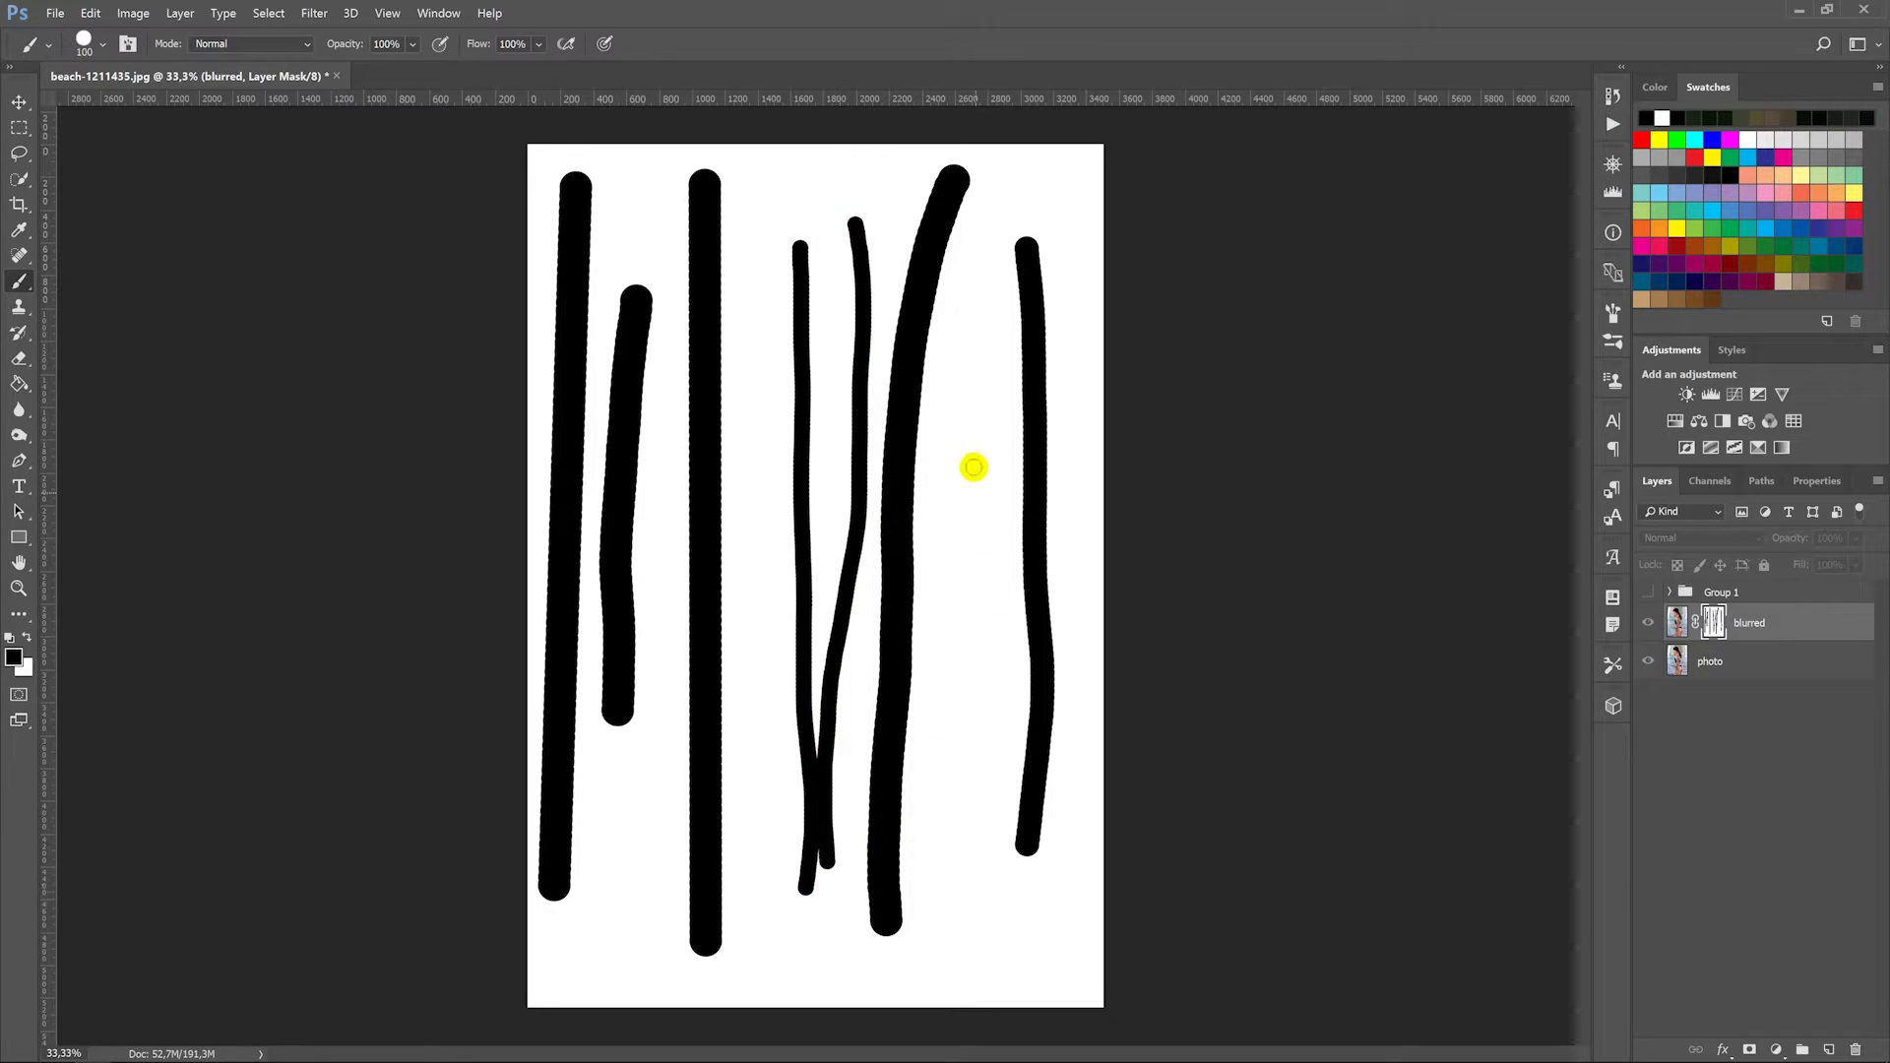
{"action": "left_click_drag", "start_coordinate": [947, 303], "coordinate": [981, 967]}
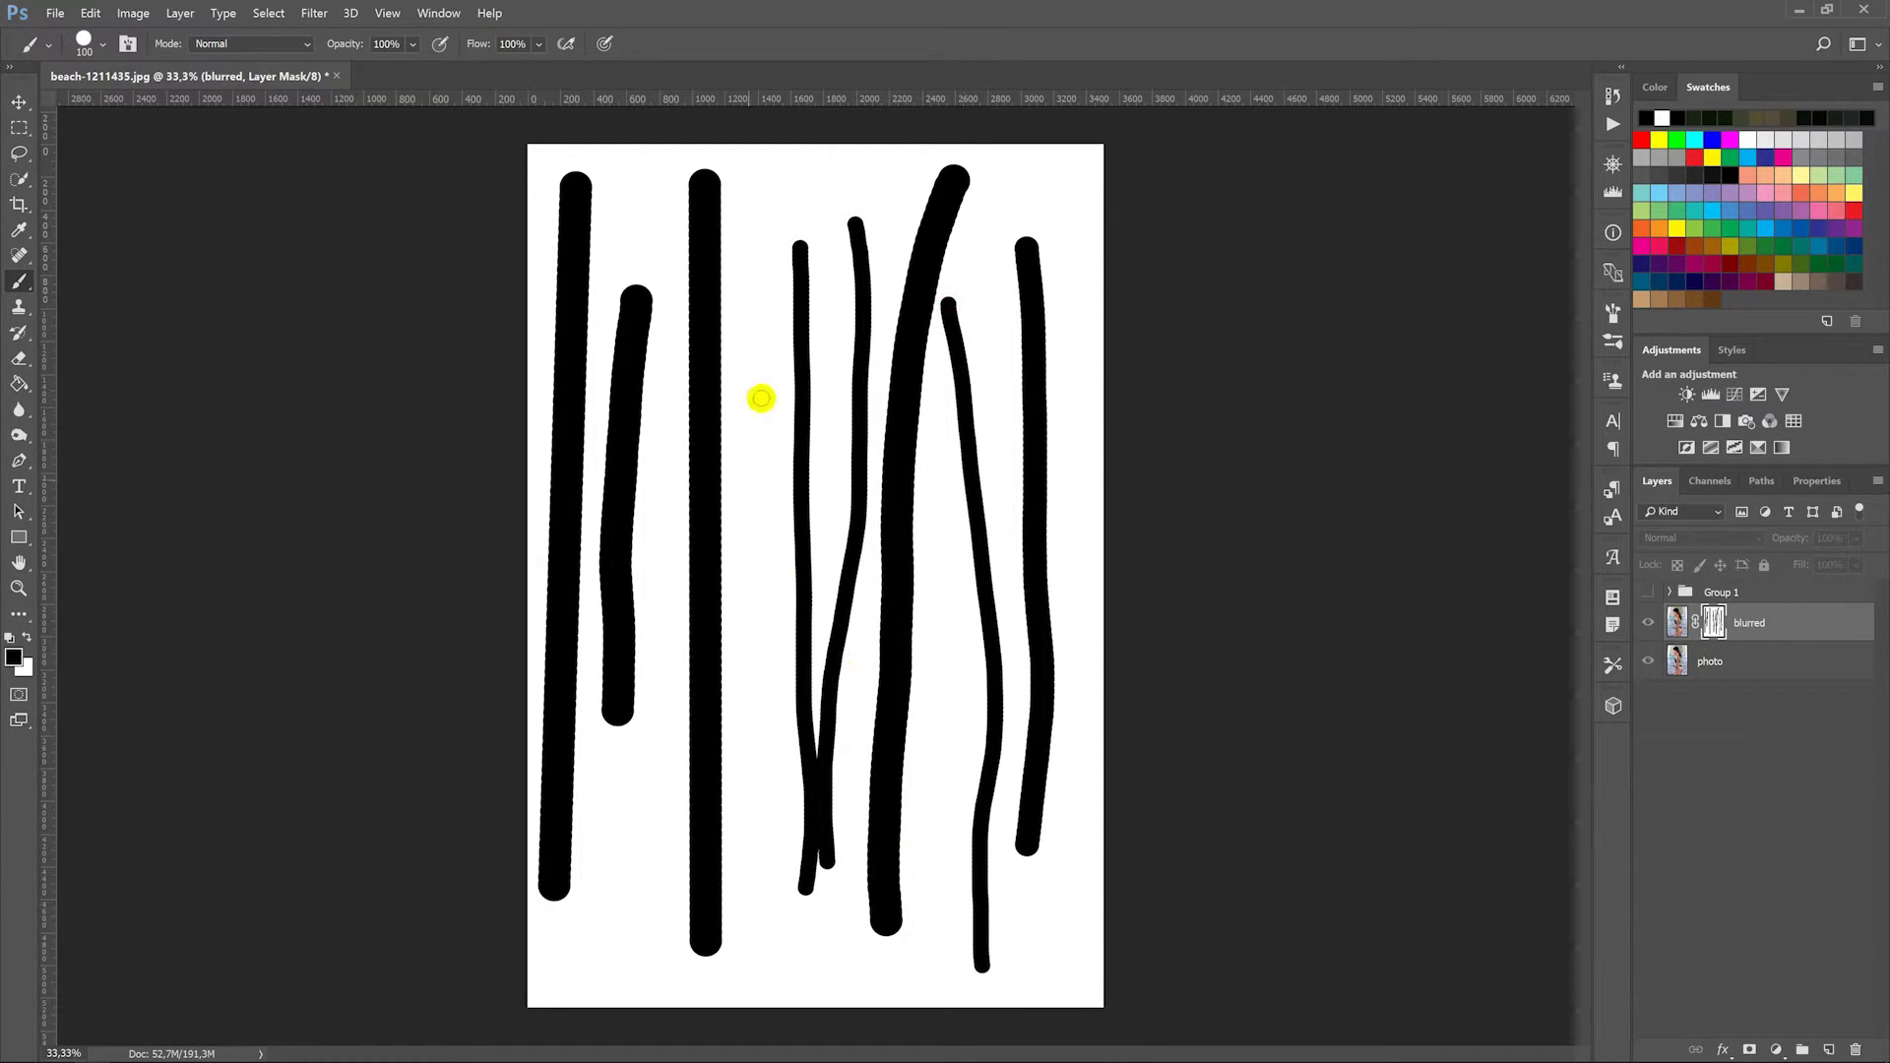
{"action": "left_click_drag", "start_coordinate": [755, 273], "coordinate": [756, 975]}
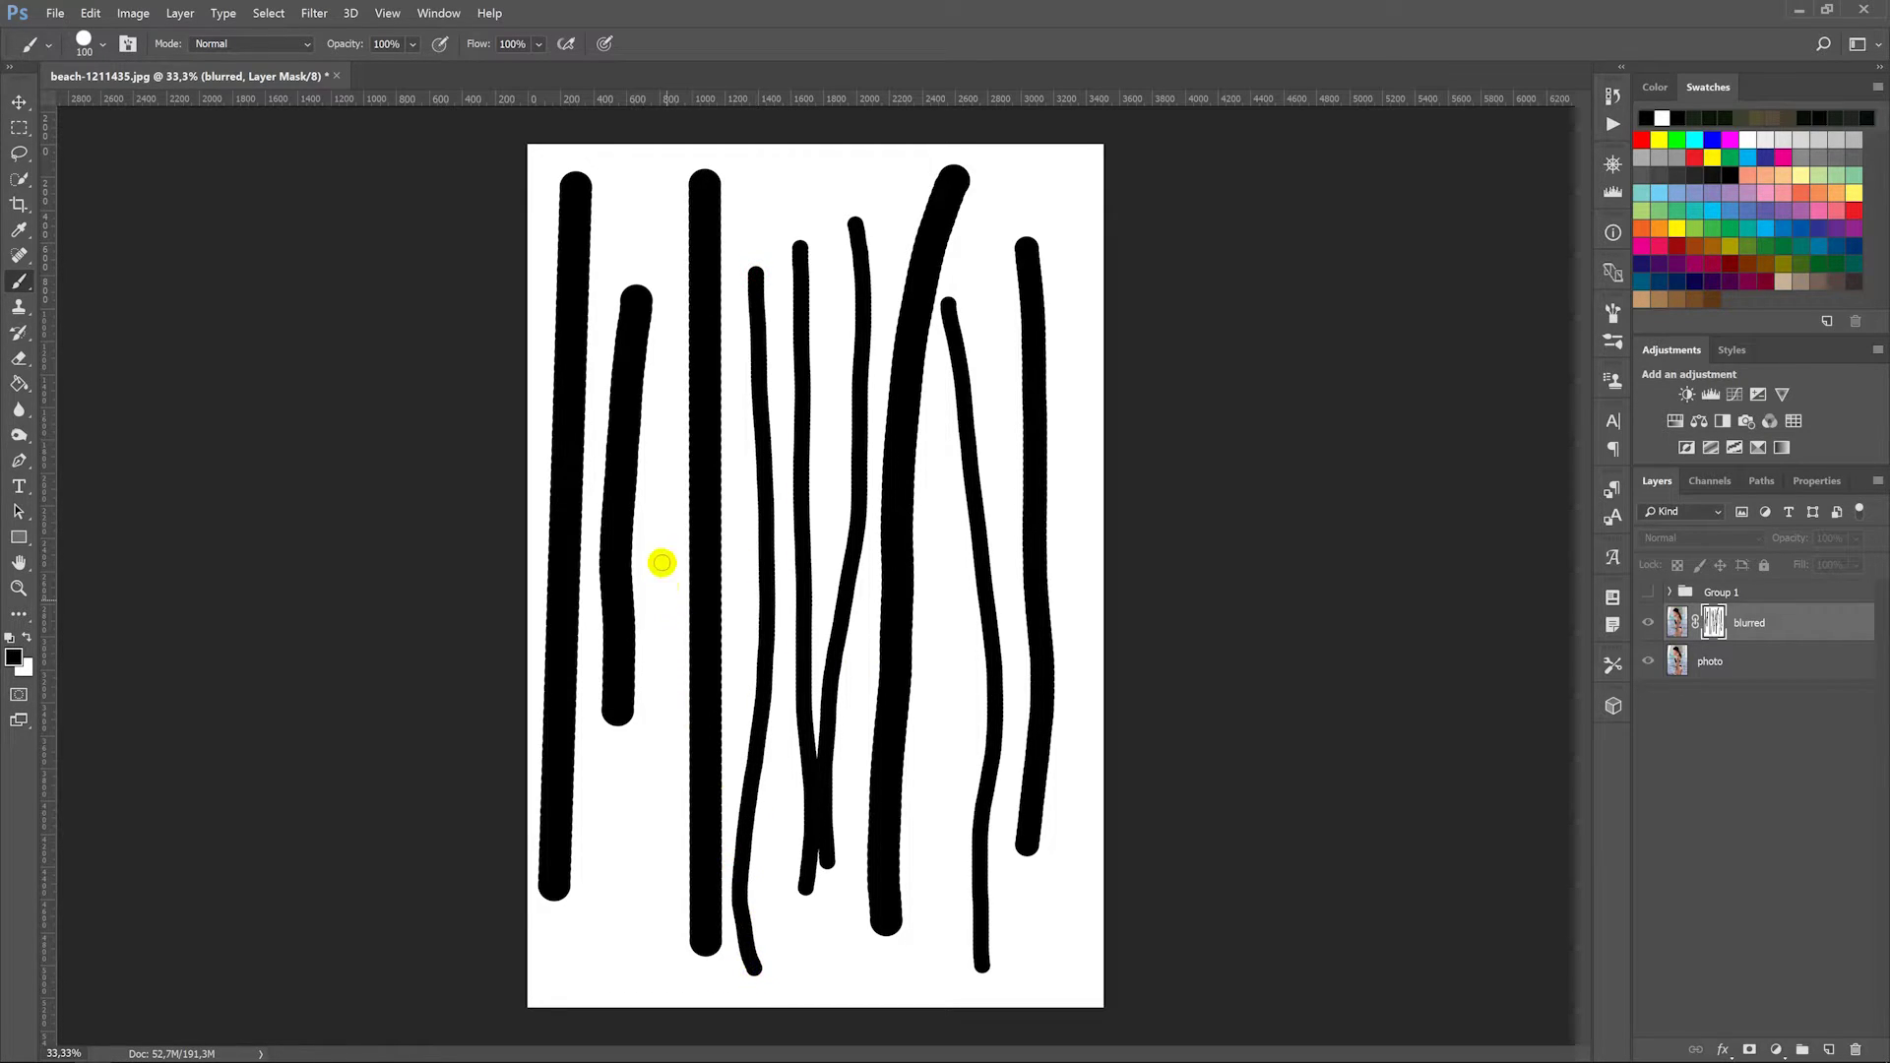
{"action": "left_click_drag", "start_coordinate": [675, 335], "coordinate": [655, 951]}
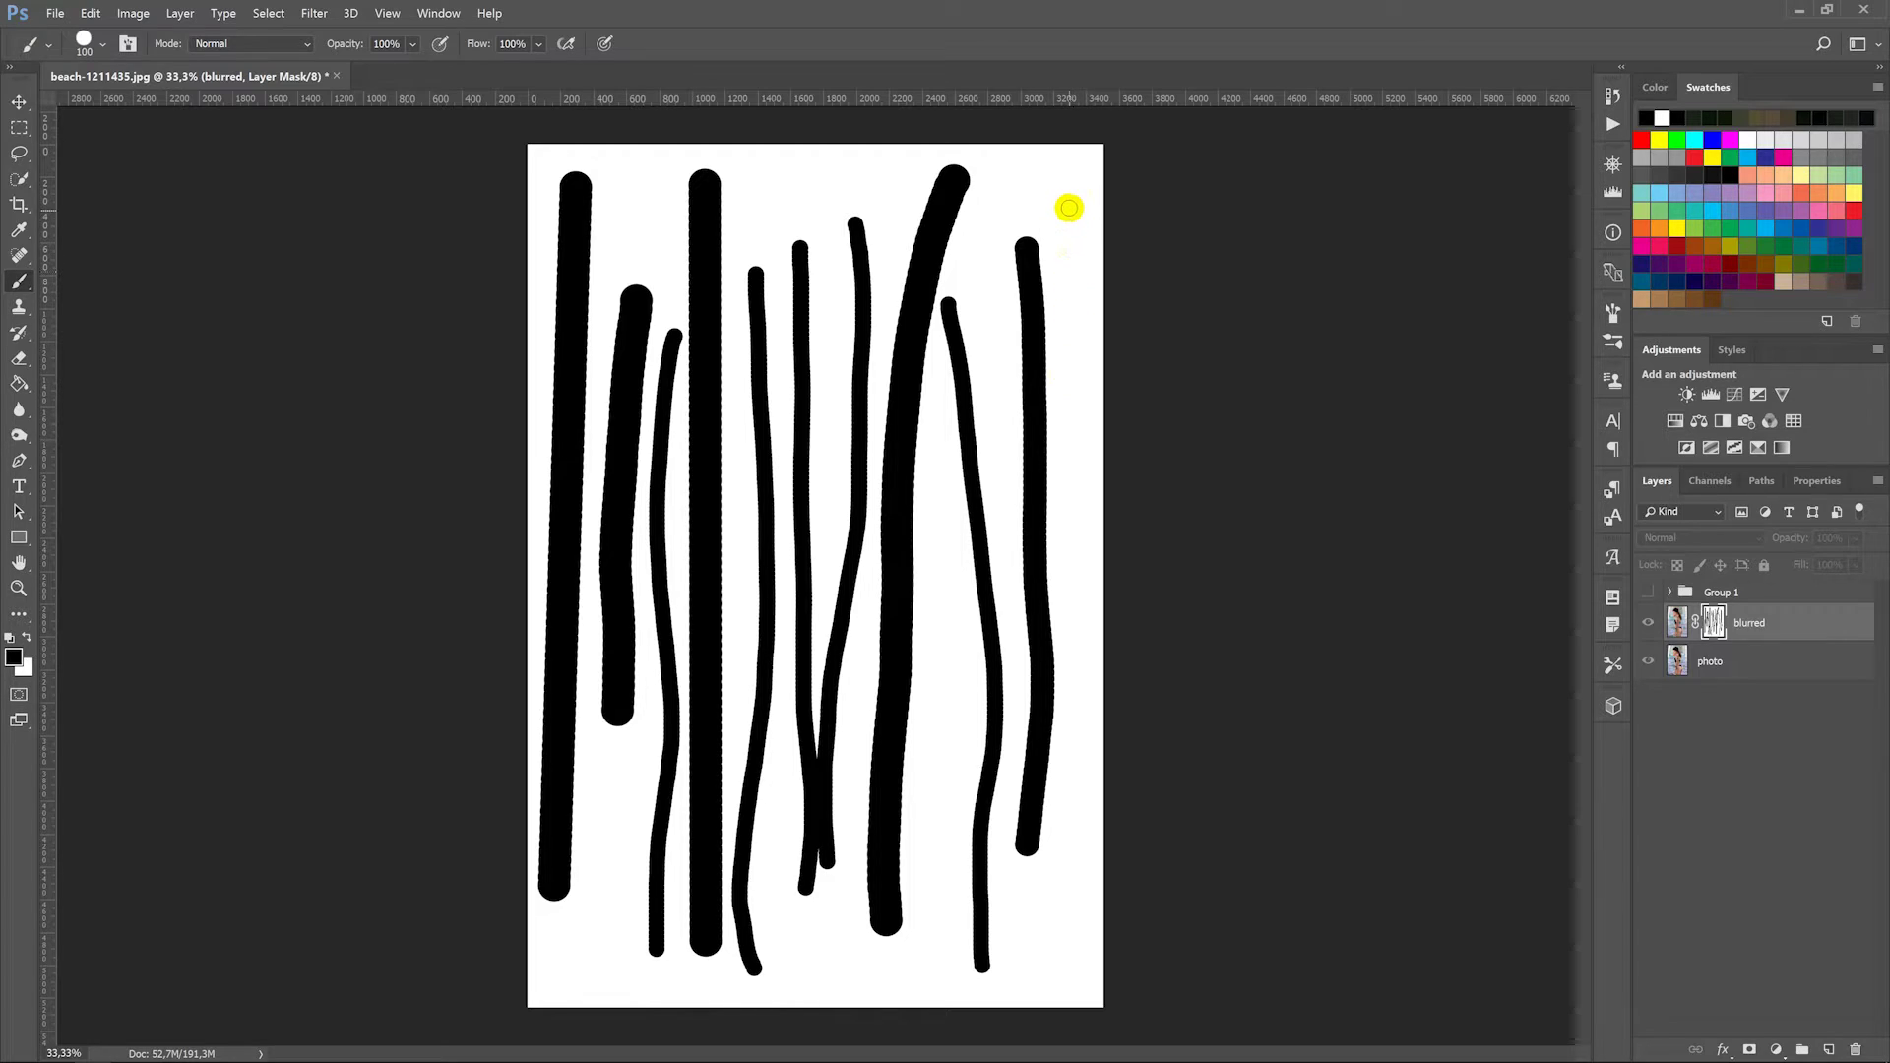
{"action": "left_click_drag", "start_coordinate": [1074, 973], "coordinate": [1085, 967]}
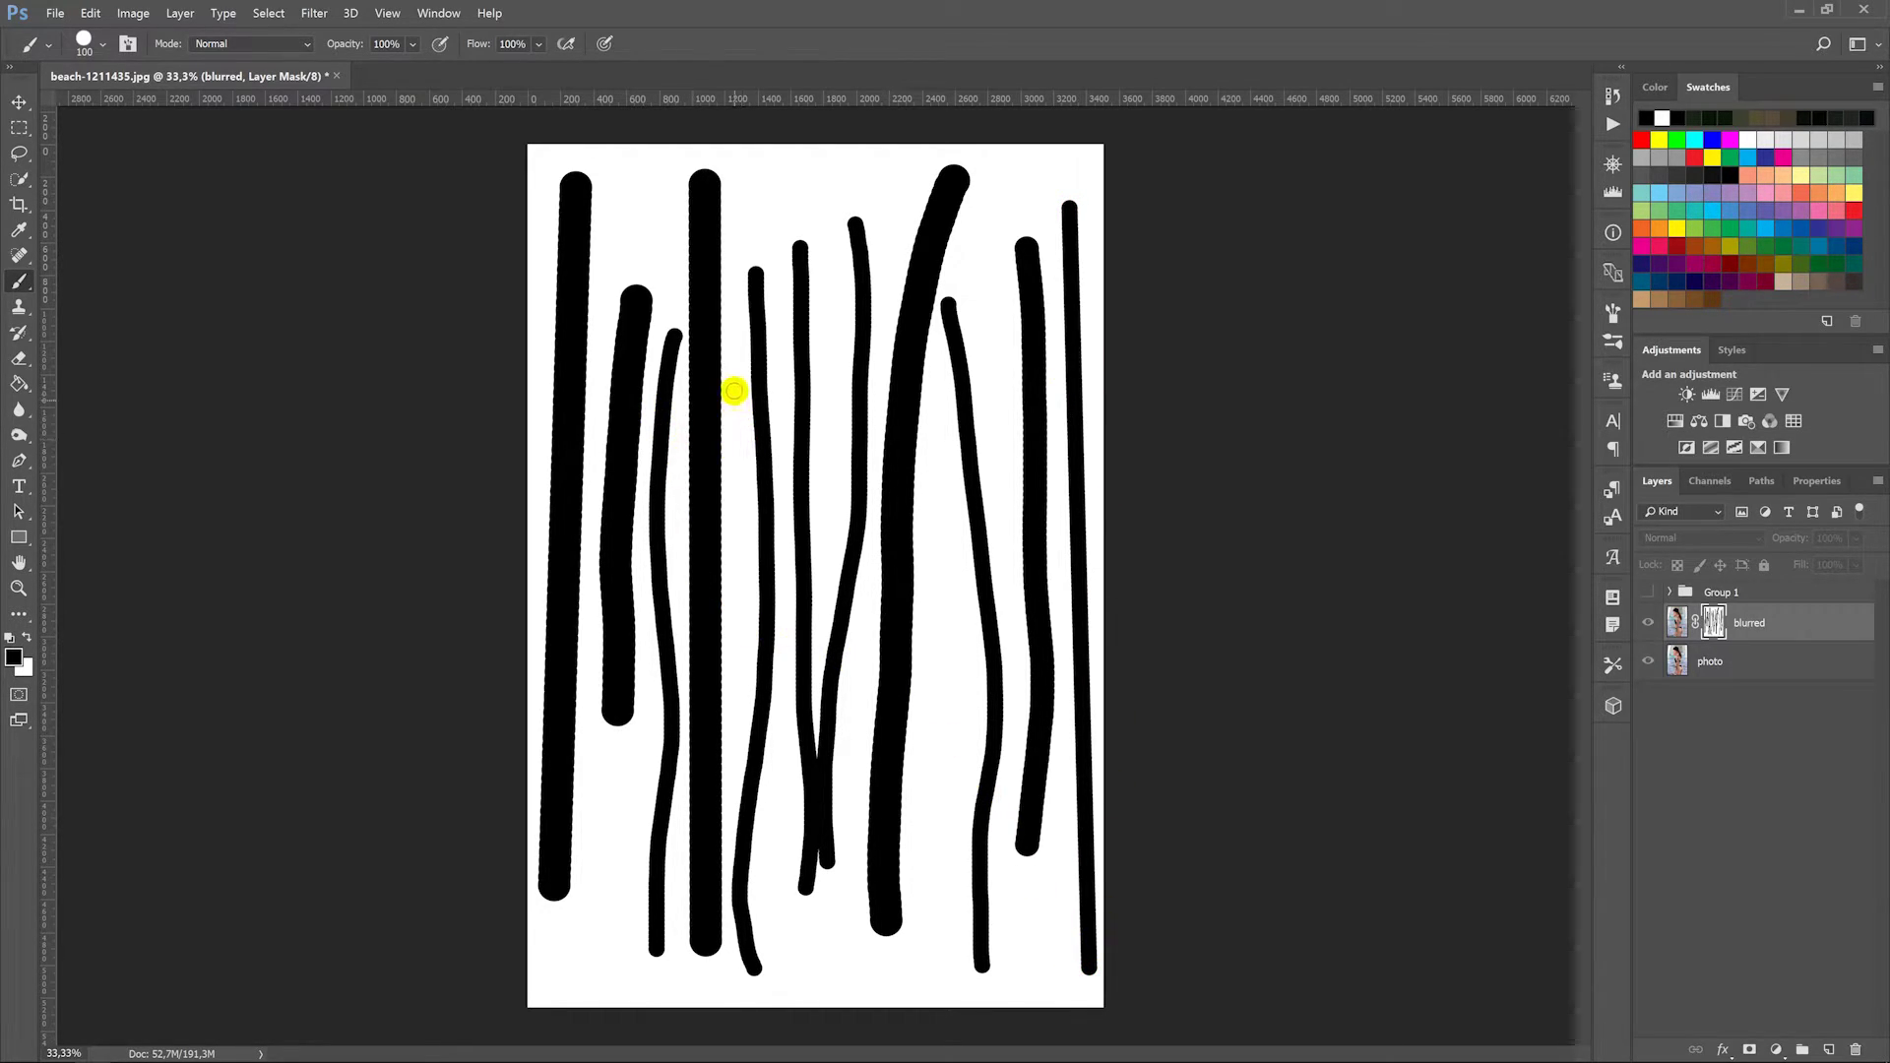
Step: Add three more straight streaks and a slanted one reaching the bottom edge
{"action": "left_click", "coordinate": [736, 260]}
{"action": "left_click", "coordinate": [729, 782], "text": "shift"}
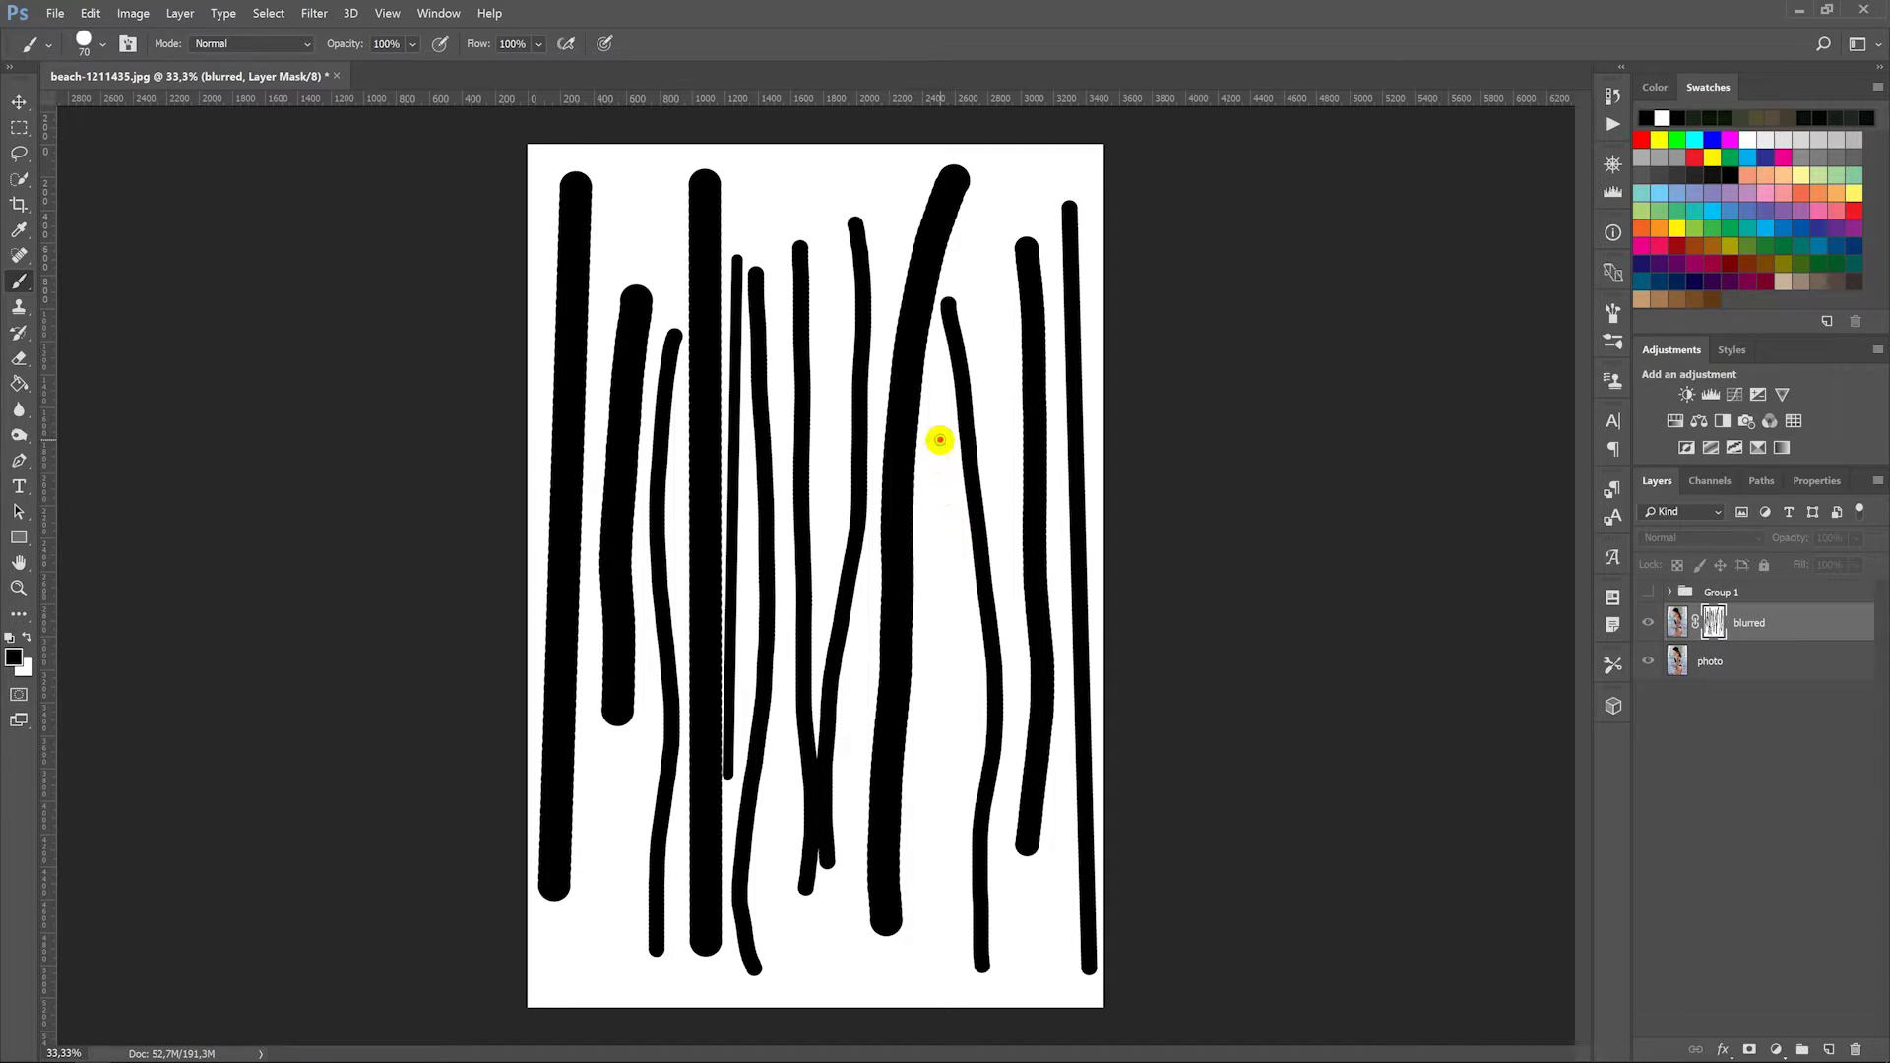
{"action": "left_click", "coordinate": [940, 440]}
{"action": "left_click", "coordinate": [938, 969], "text": "shift"}
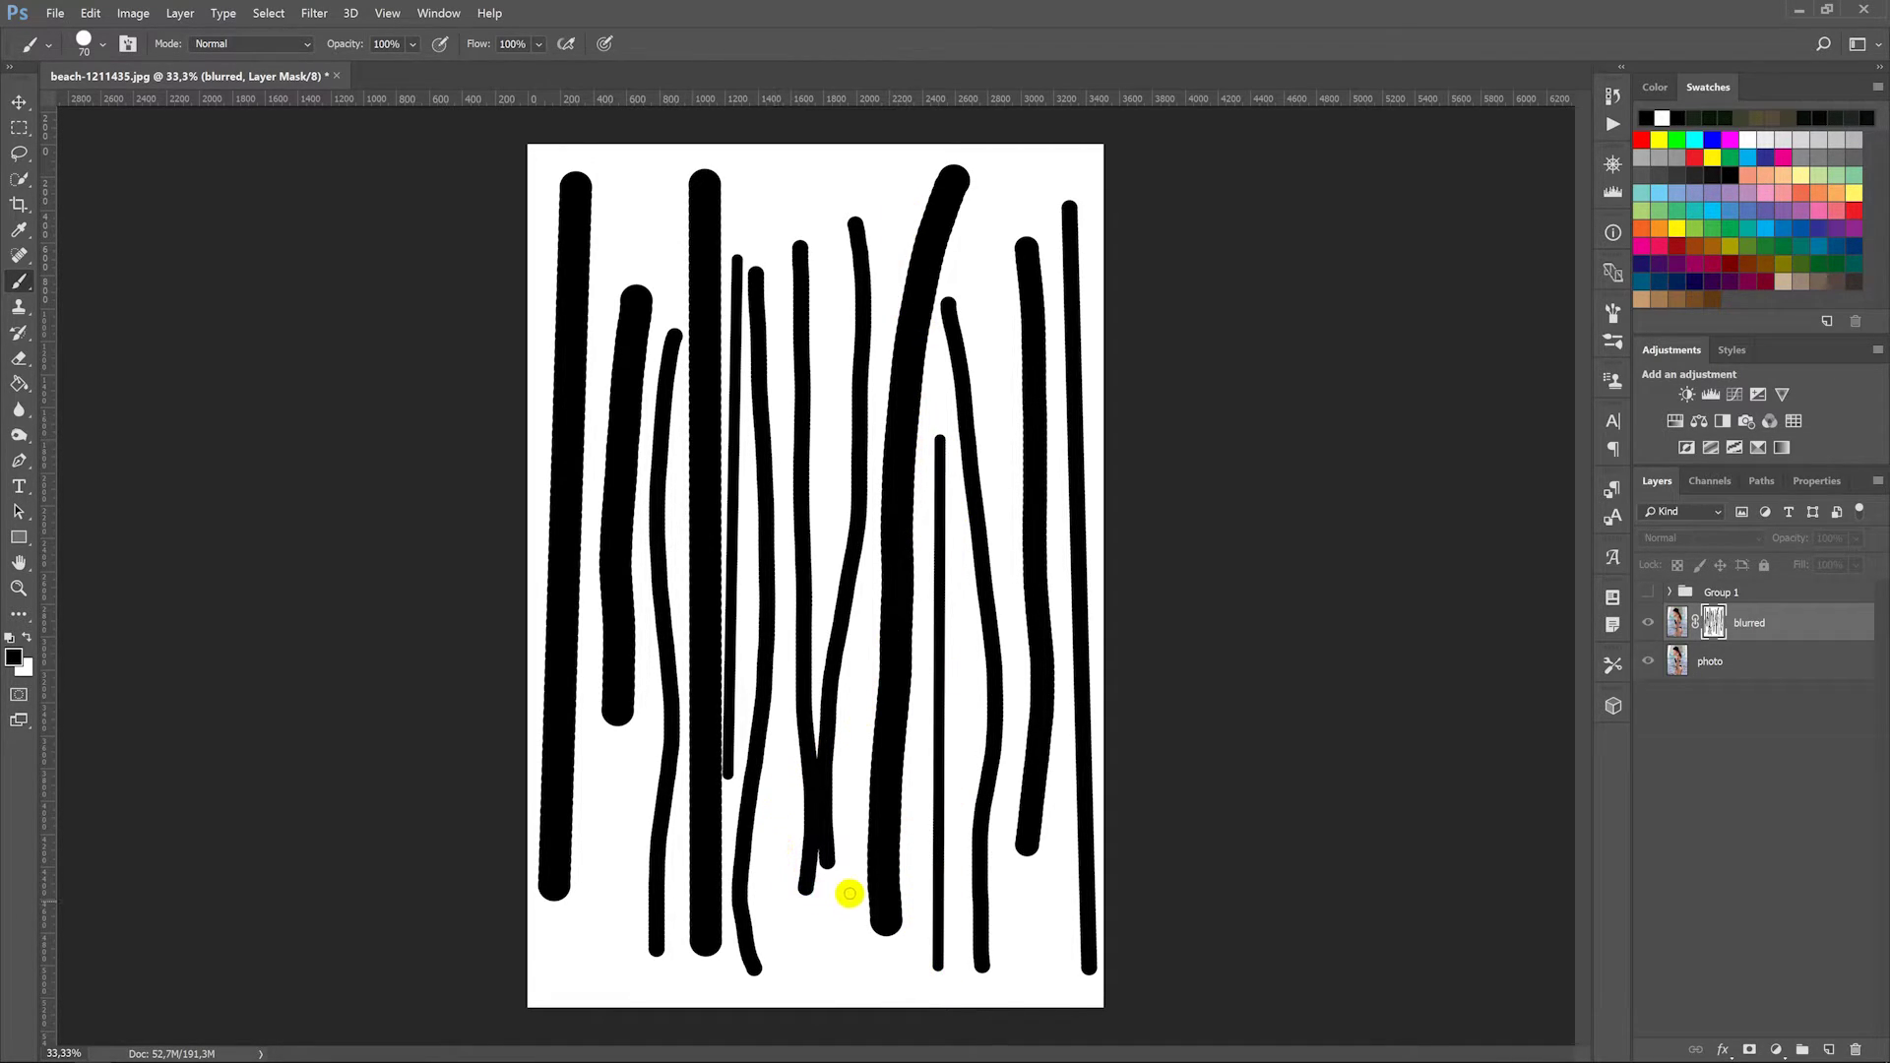
{"action": "left_click", "coordinate": [865, 589]}
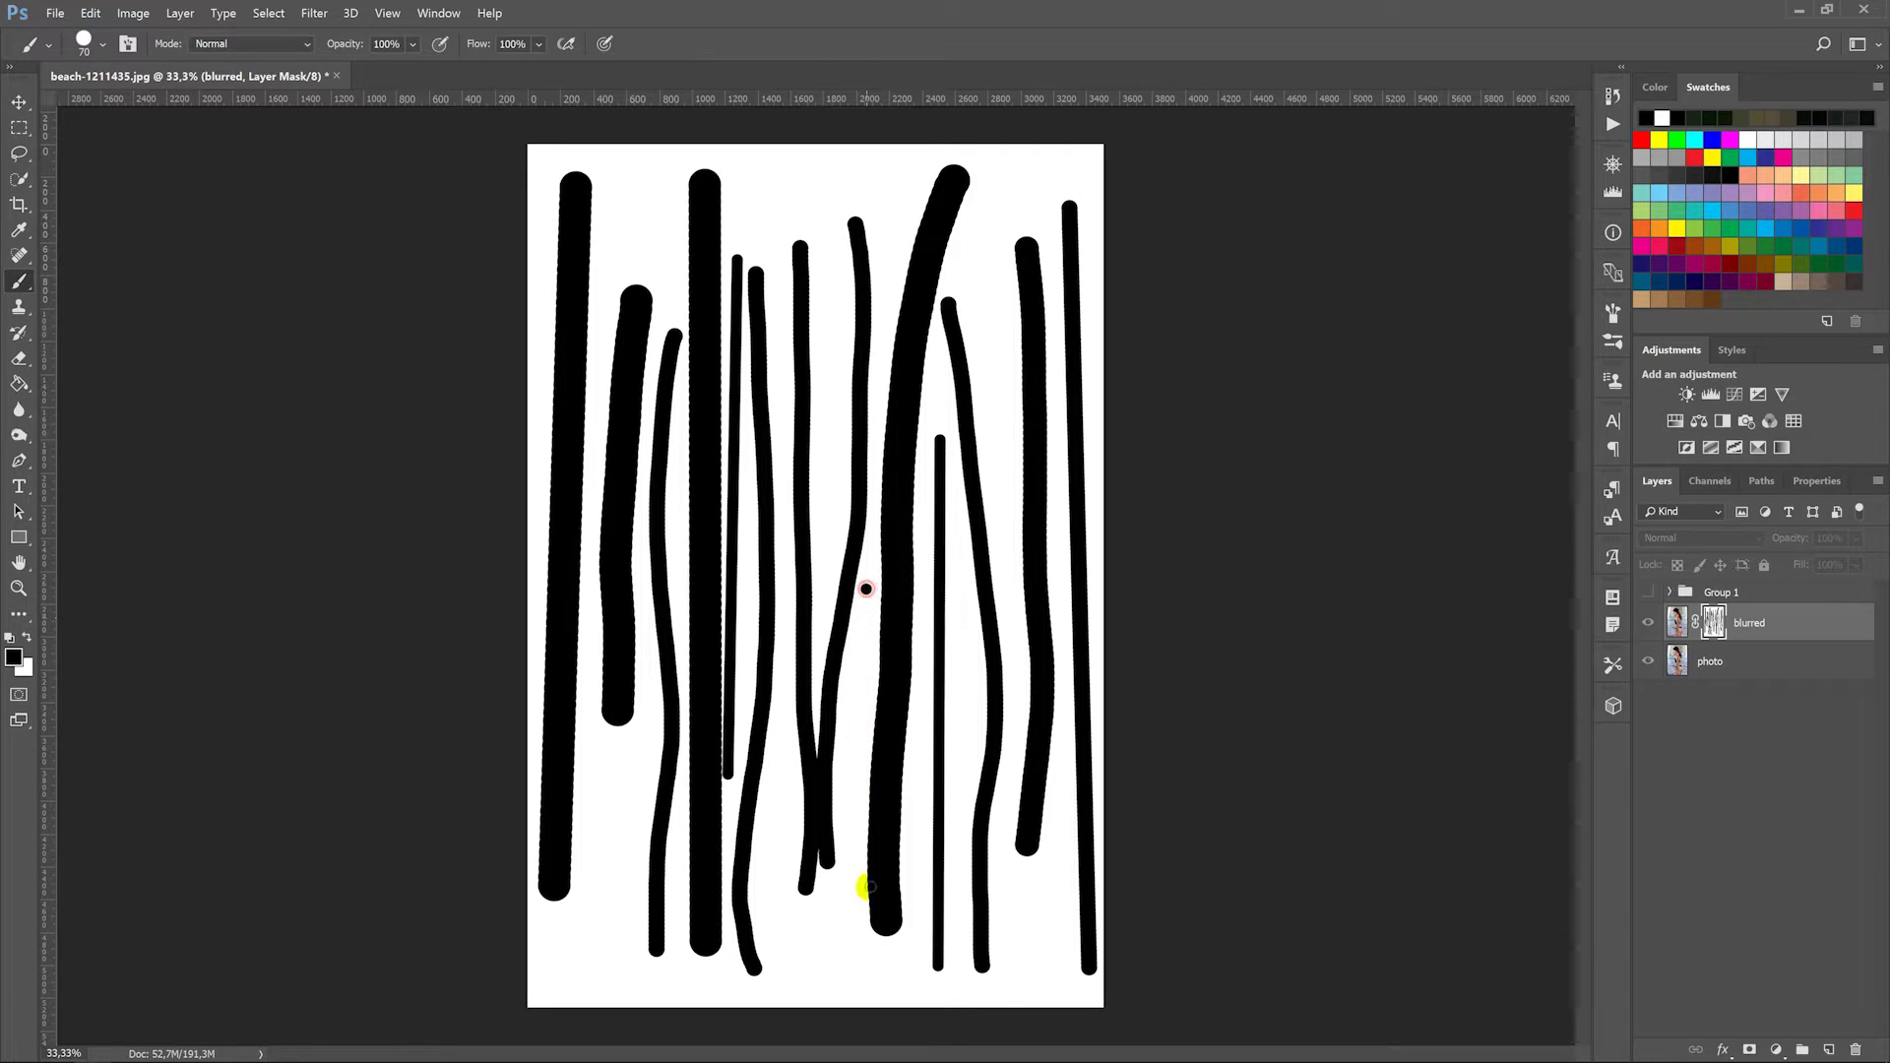
{"action": "left_click", "coordinate": [852, 992], "text": "shift"}
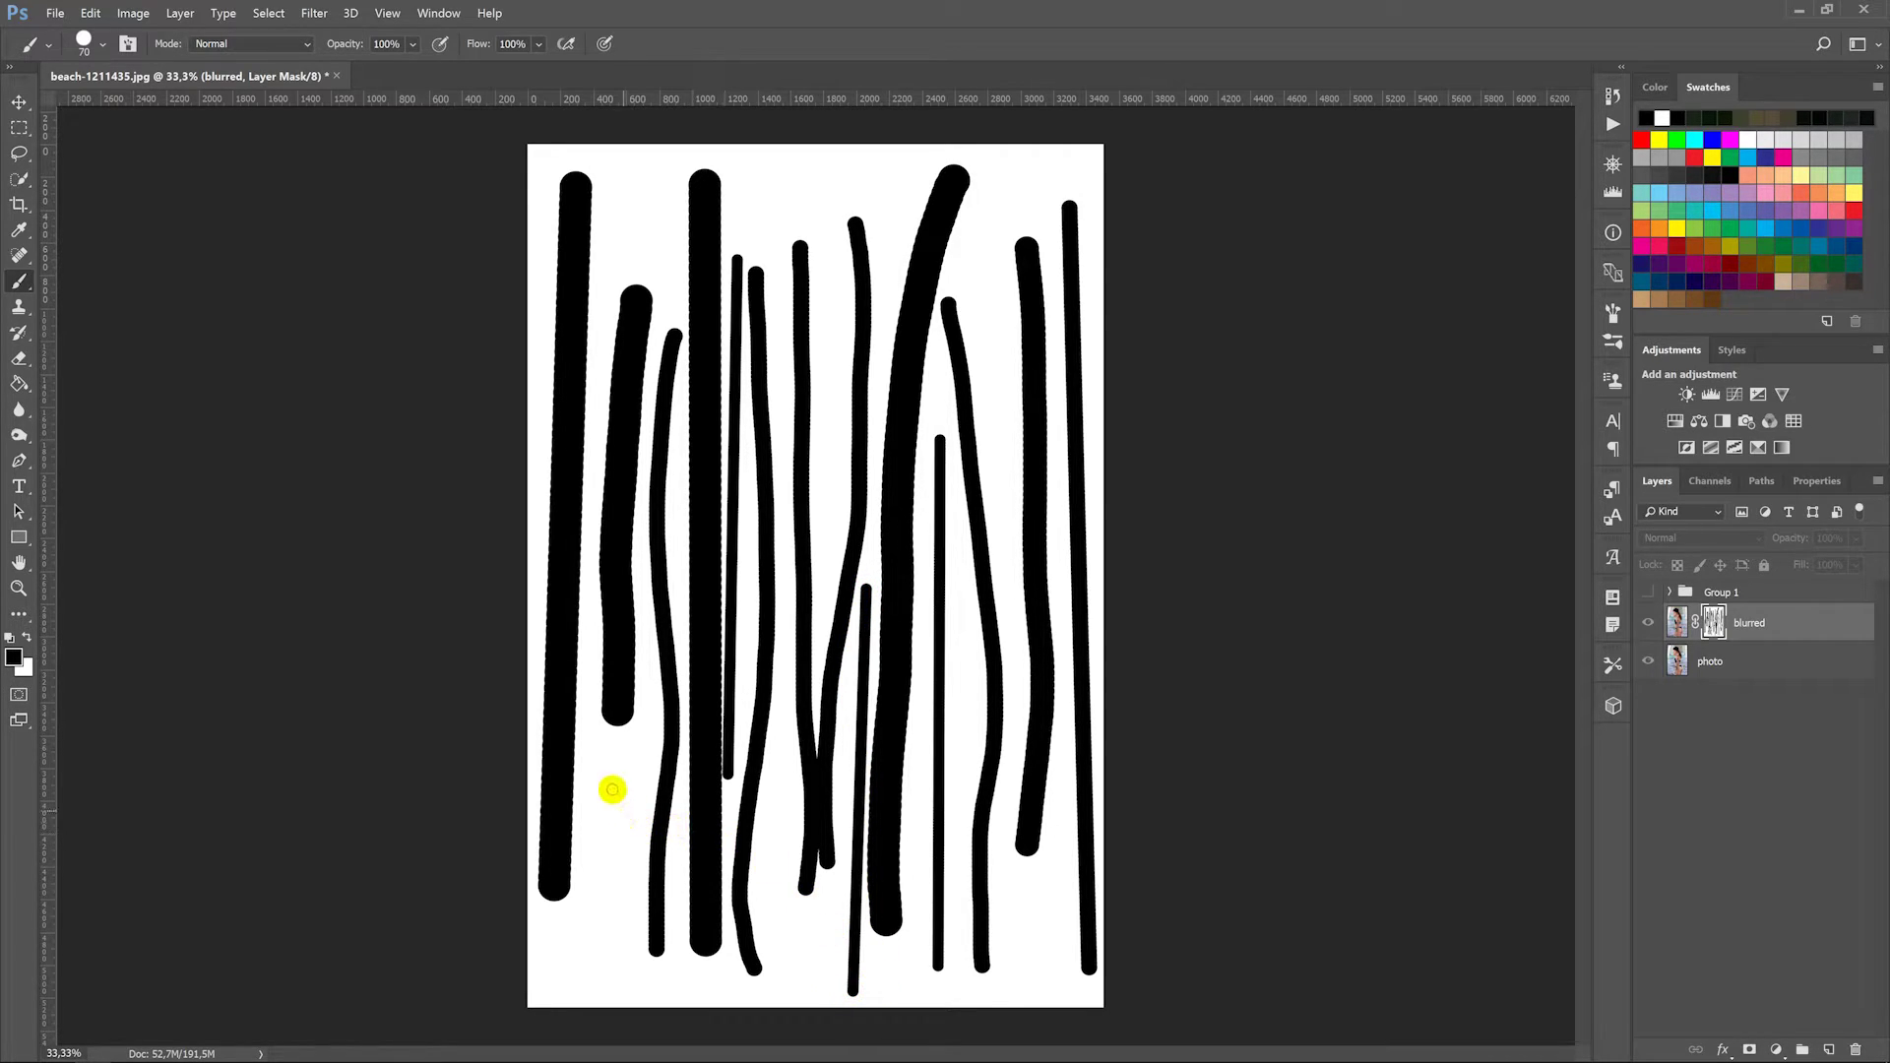
{"action": "left_click", "coordinate": [617, 1000], "text": "shift"}
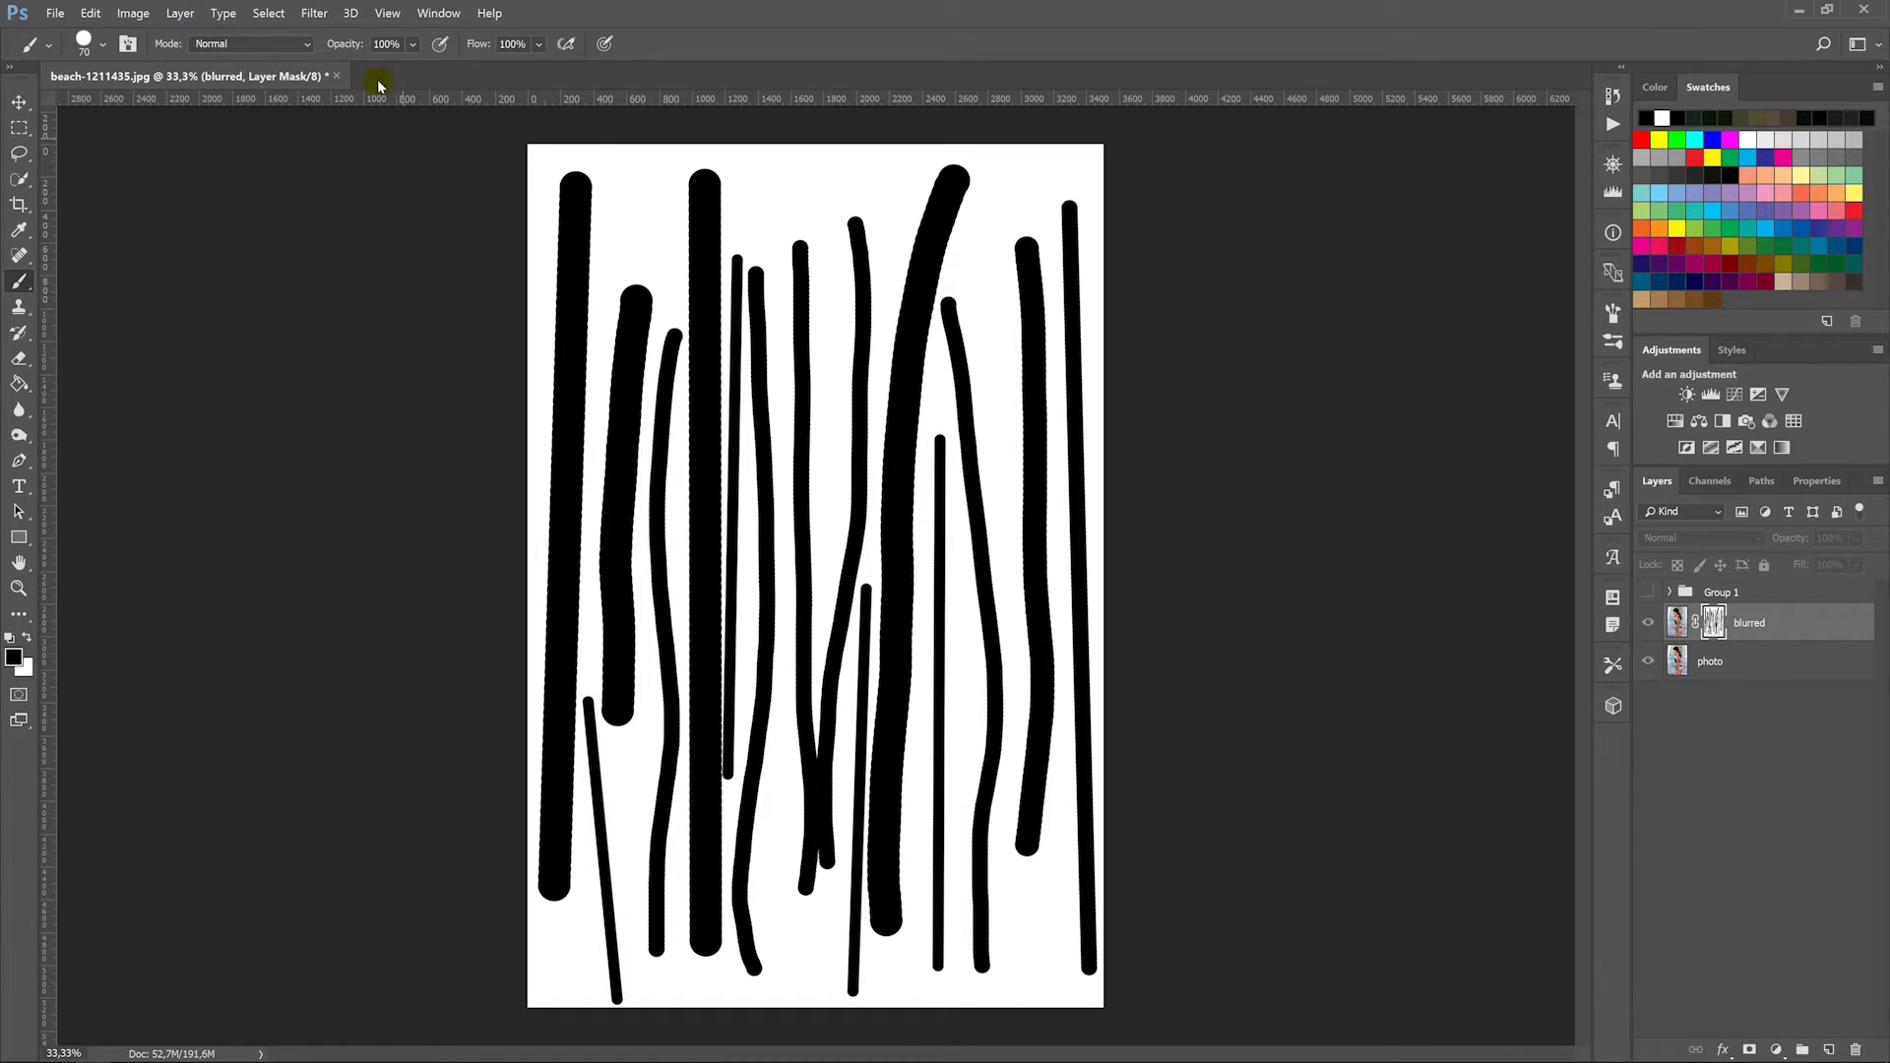
{"action": "left_click", "coordinate": [317, 16]}
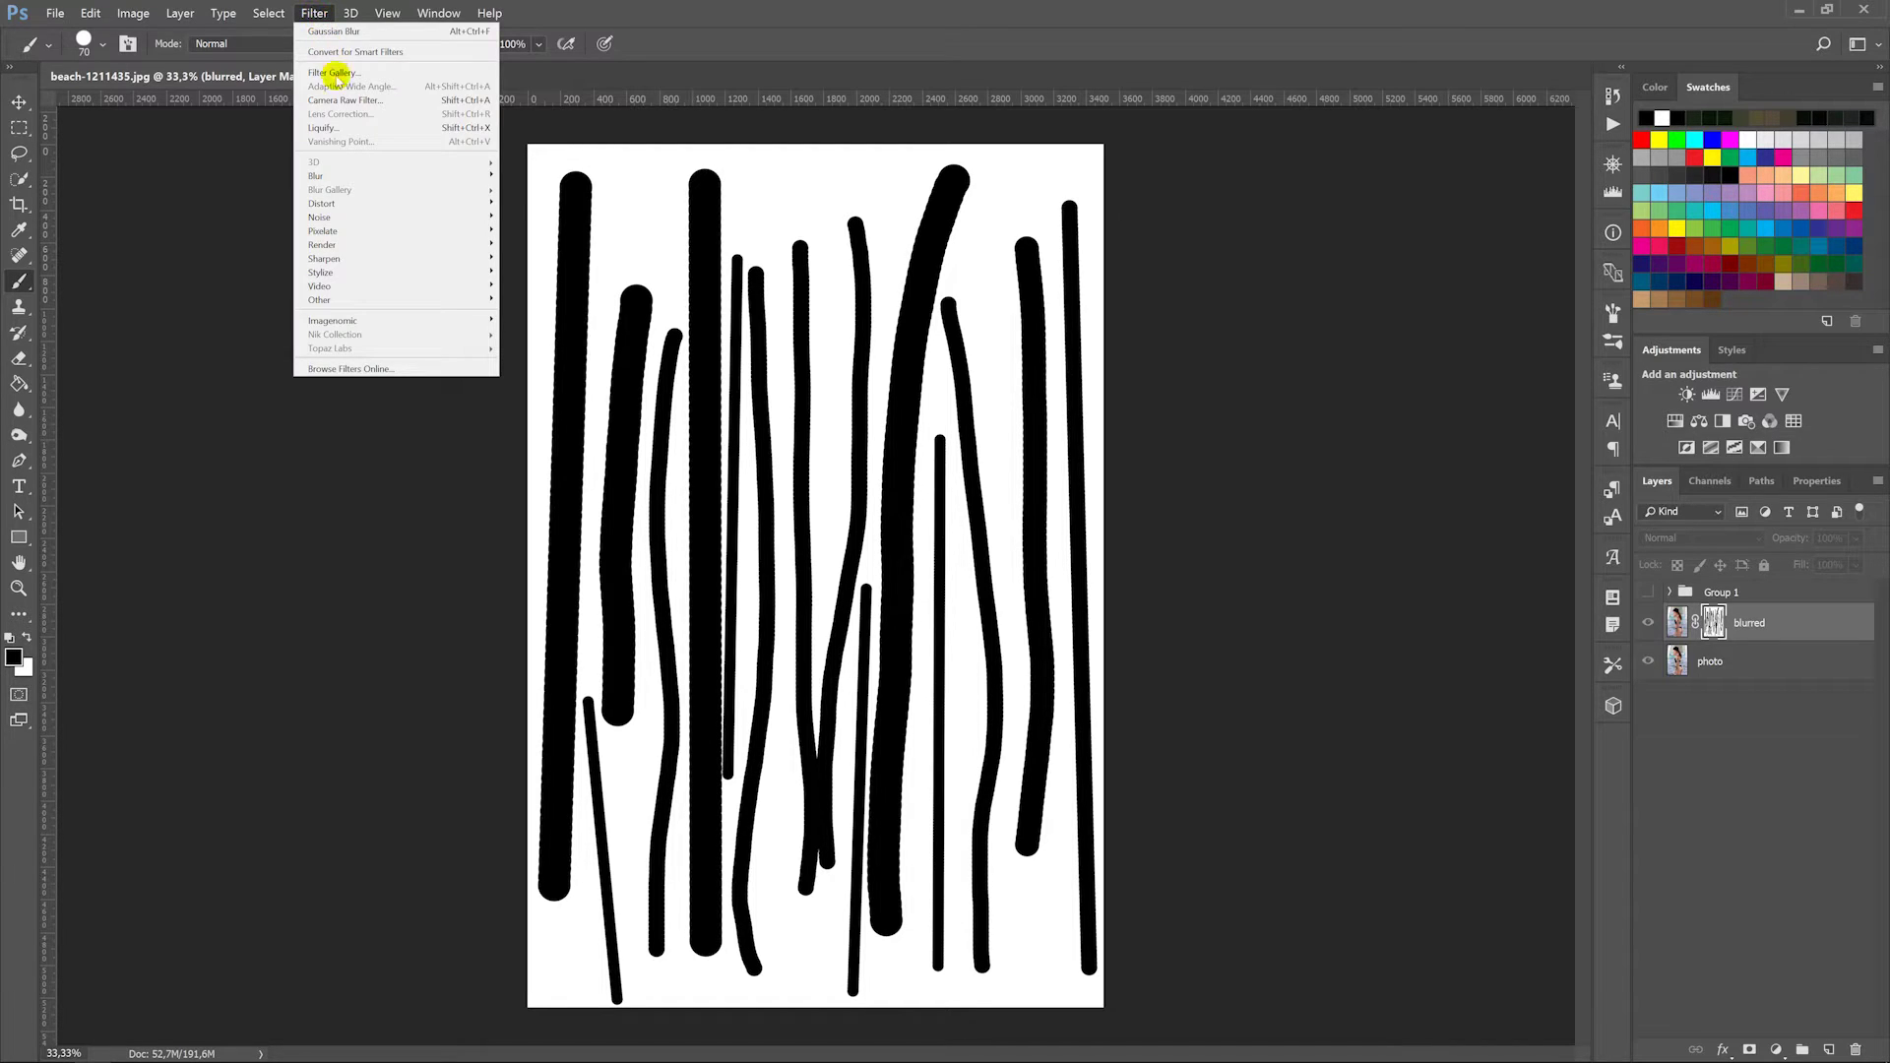
{"action": "mouse_move", "coordinate": [322, 203]}
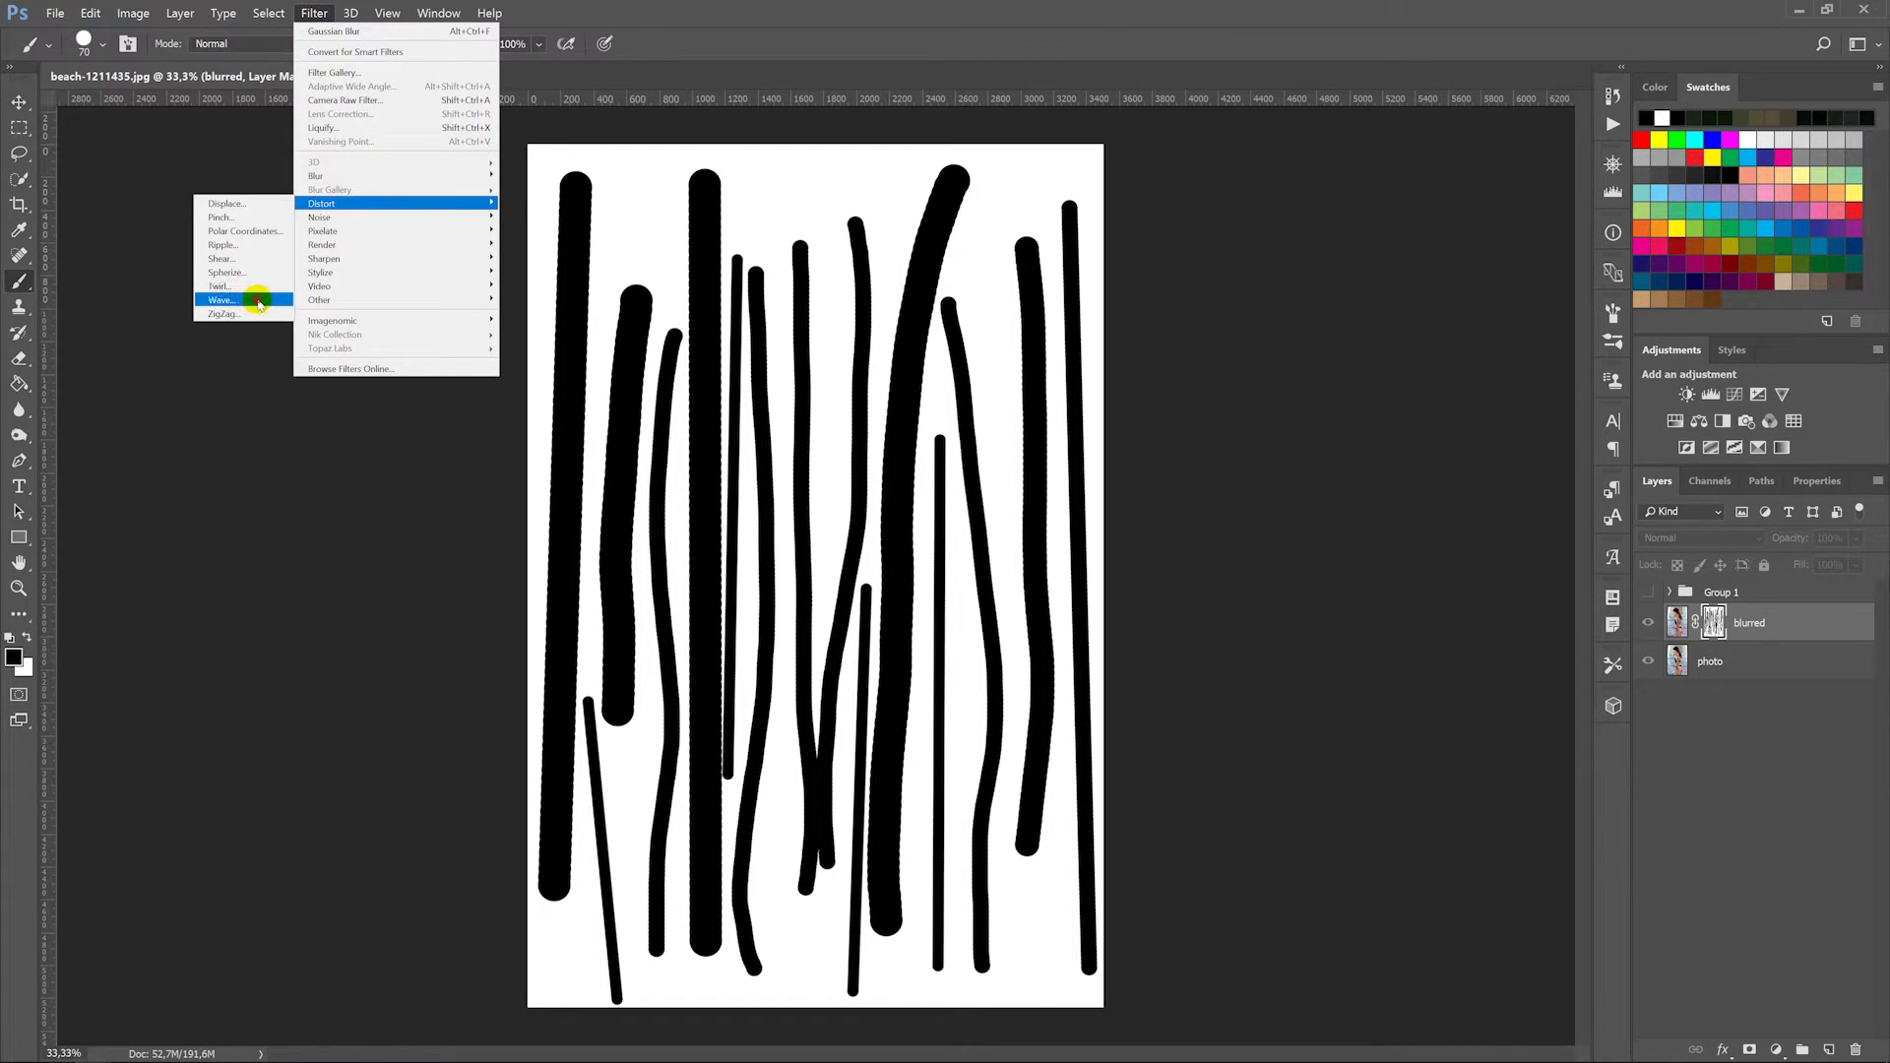
Step: Apply a Wave distortion to the mask streaks
{"action": "left_click", "coordinate": [259, 301]}
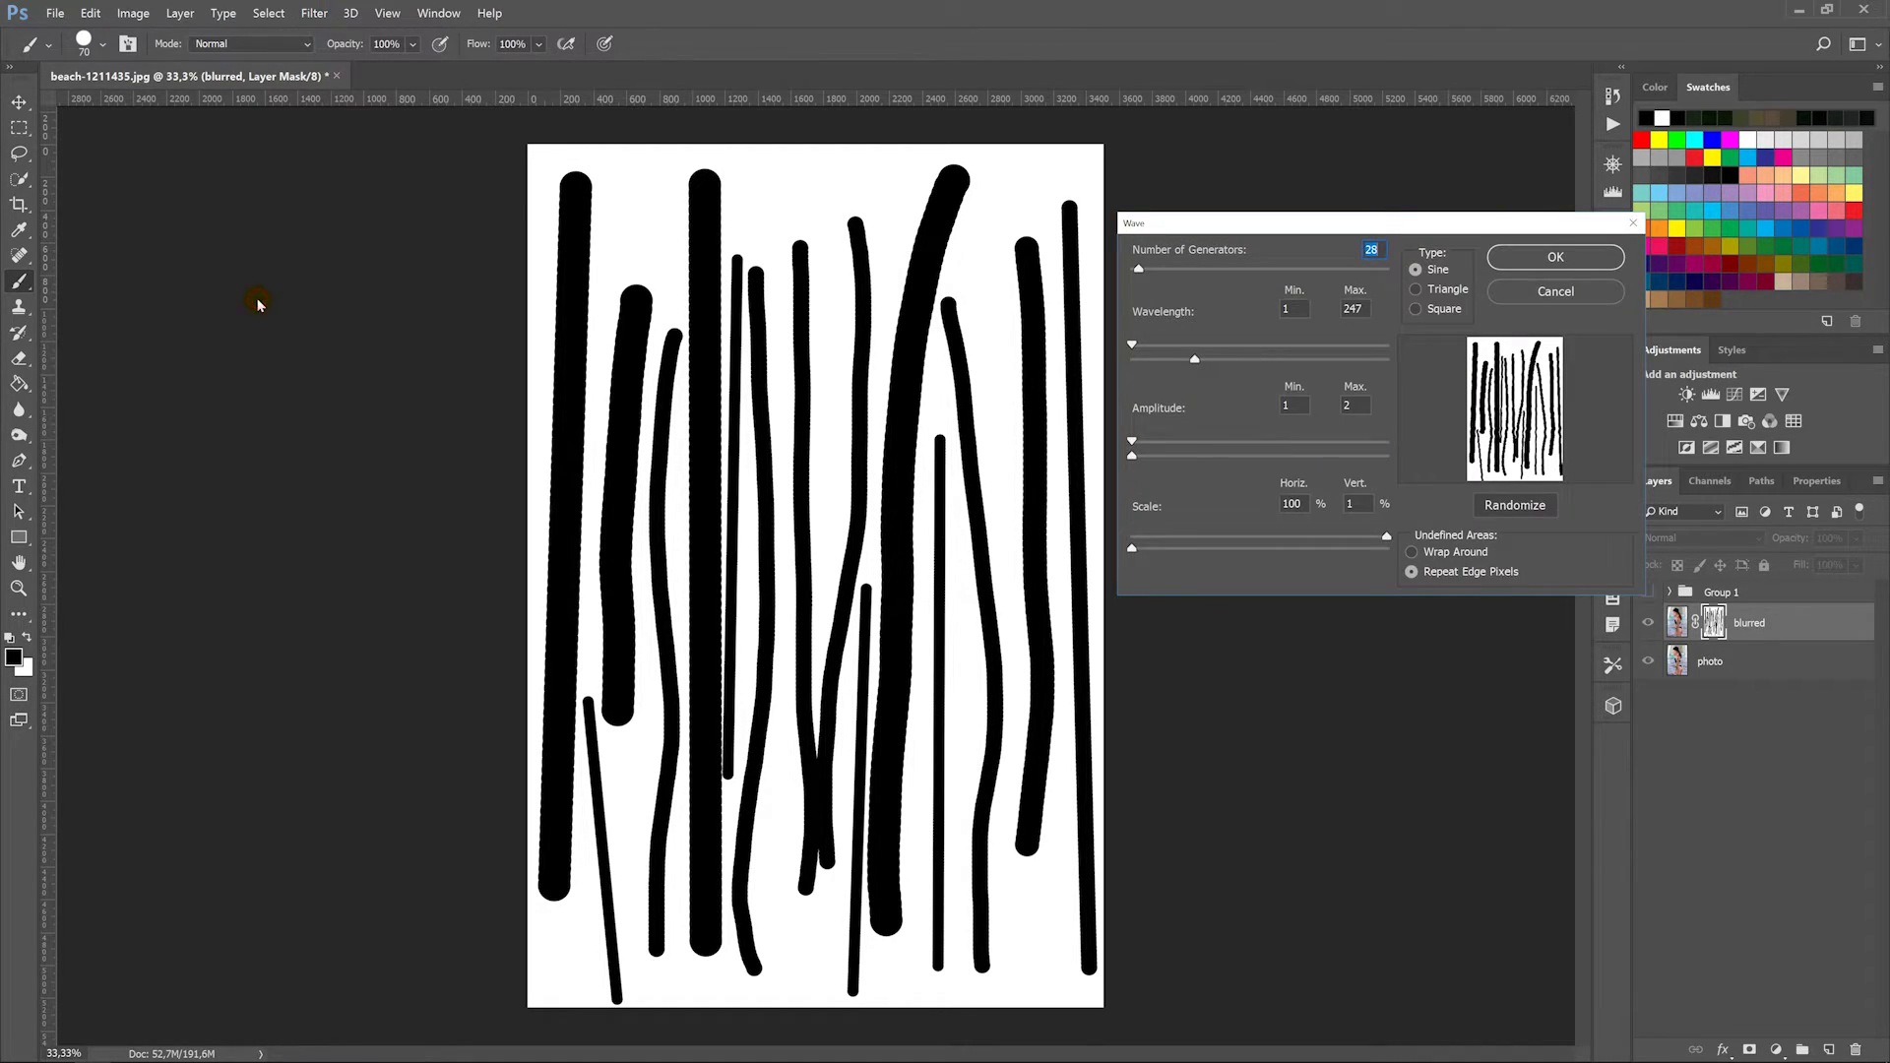
{"action": "left_click", "coordinate": [1514, 257]}
{"action": "left_click", "coordinate": [774, 215]}
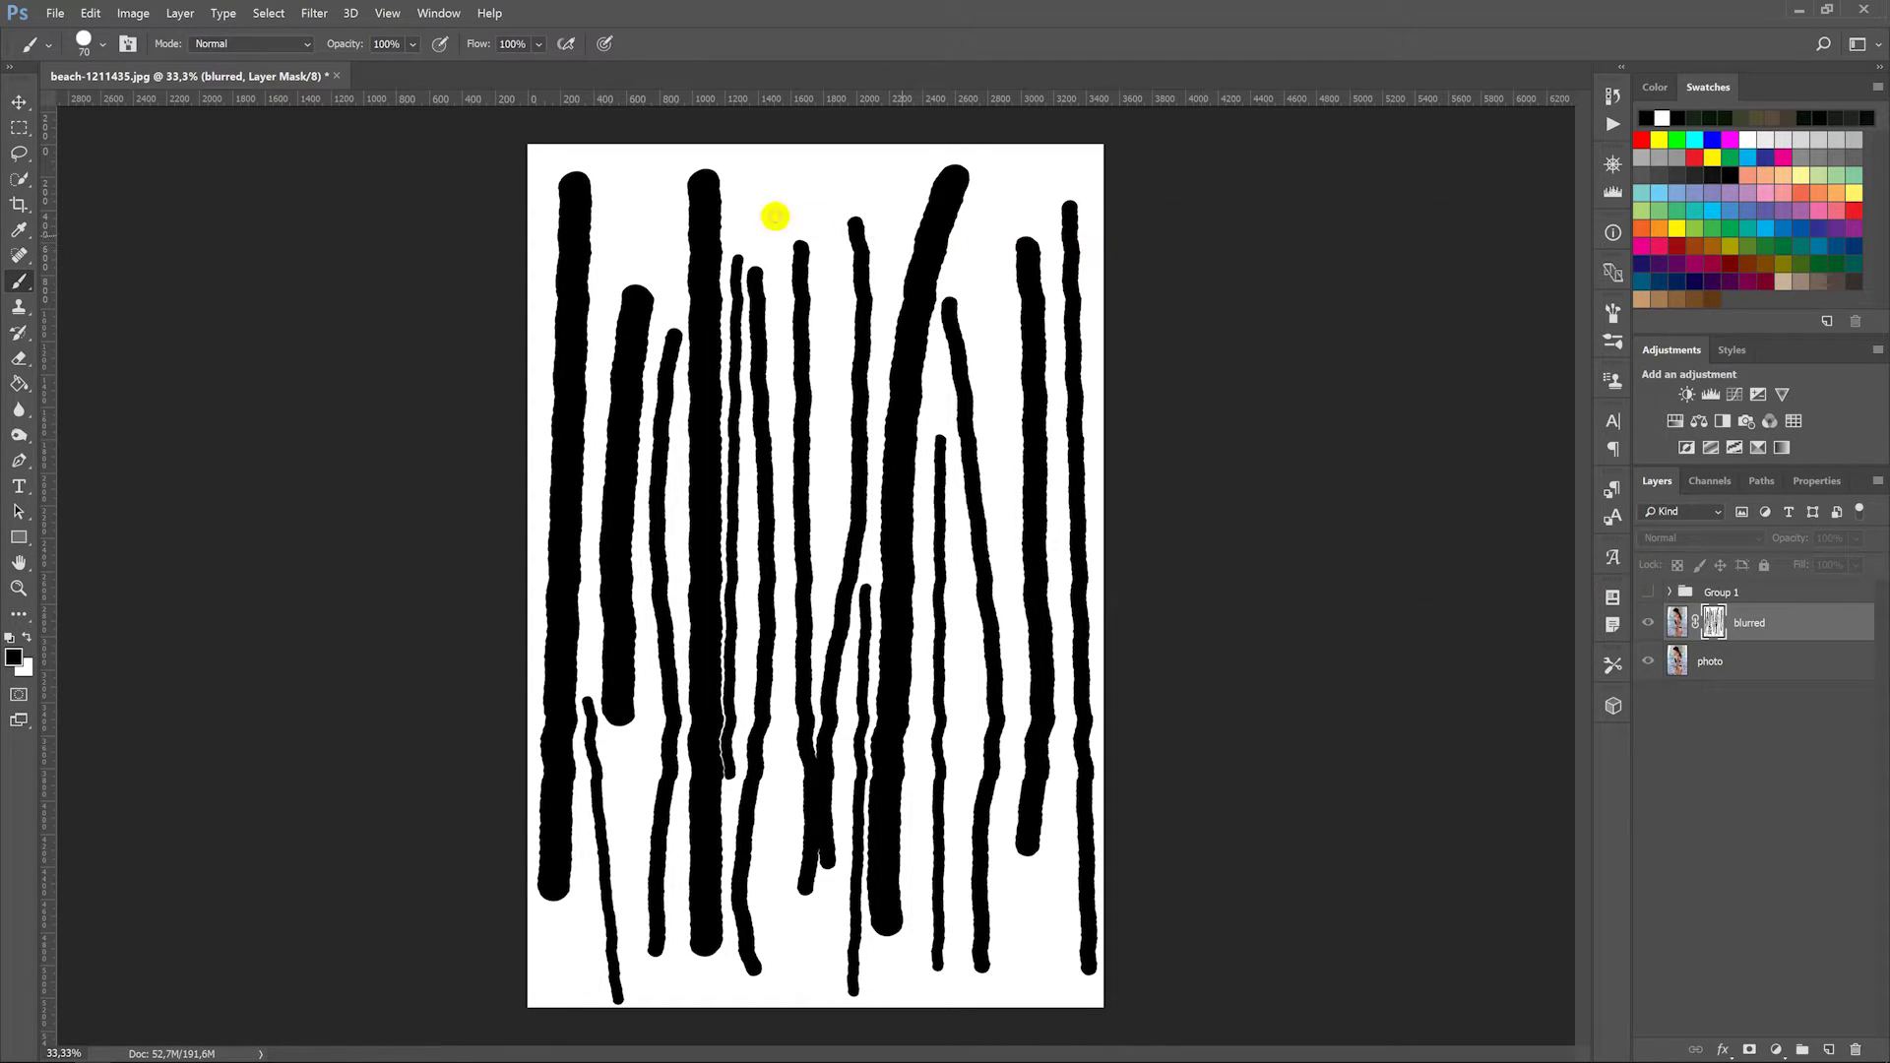
Step: Apply a 257% Medium Ripple to roughen the streak edges and leave mask view
{"action": "left_click", "coordinate": [315, 16]}
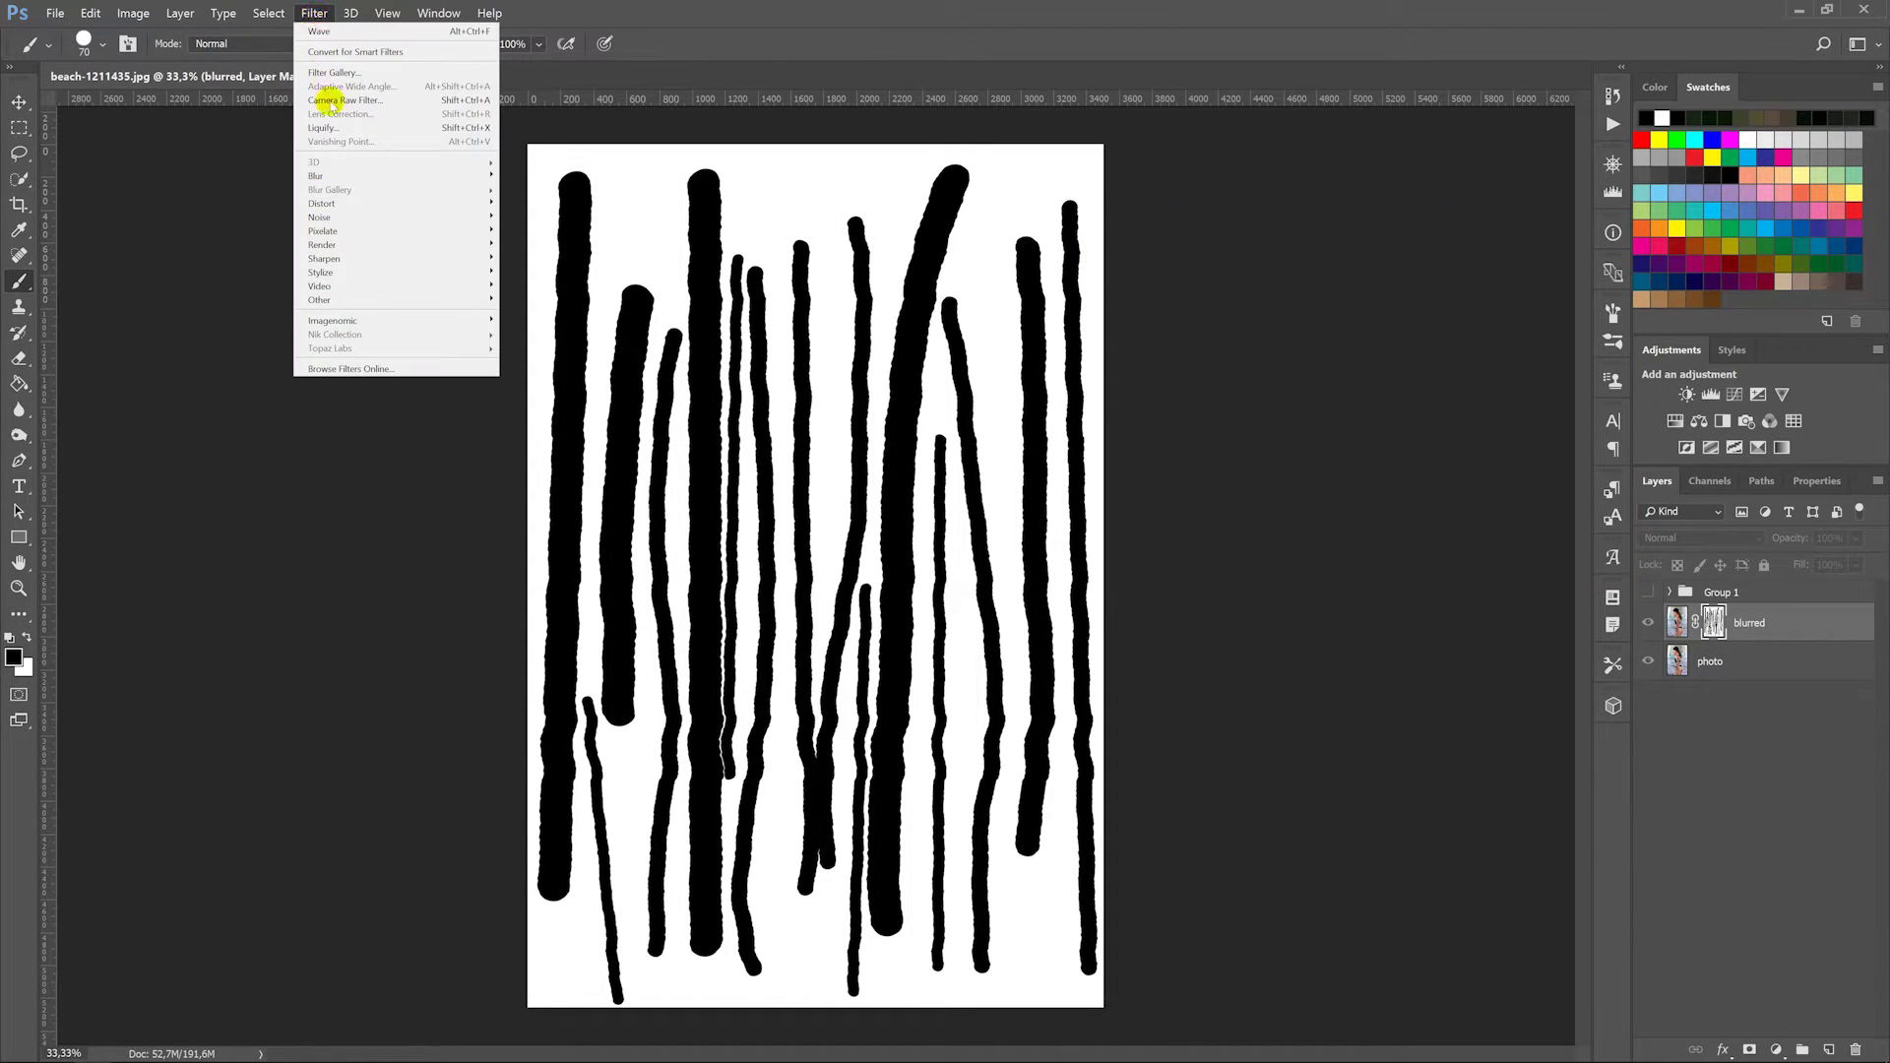
{"action": "mouse_move", "coordinate": [322, 203]}
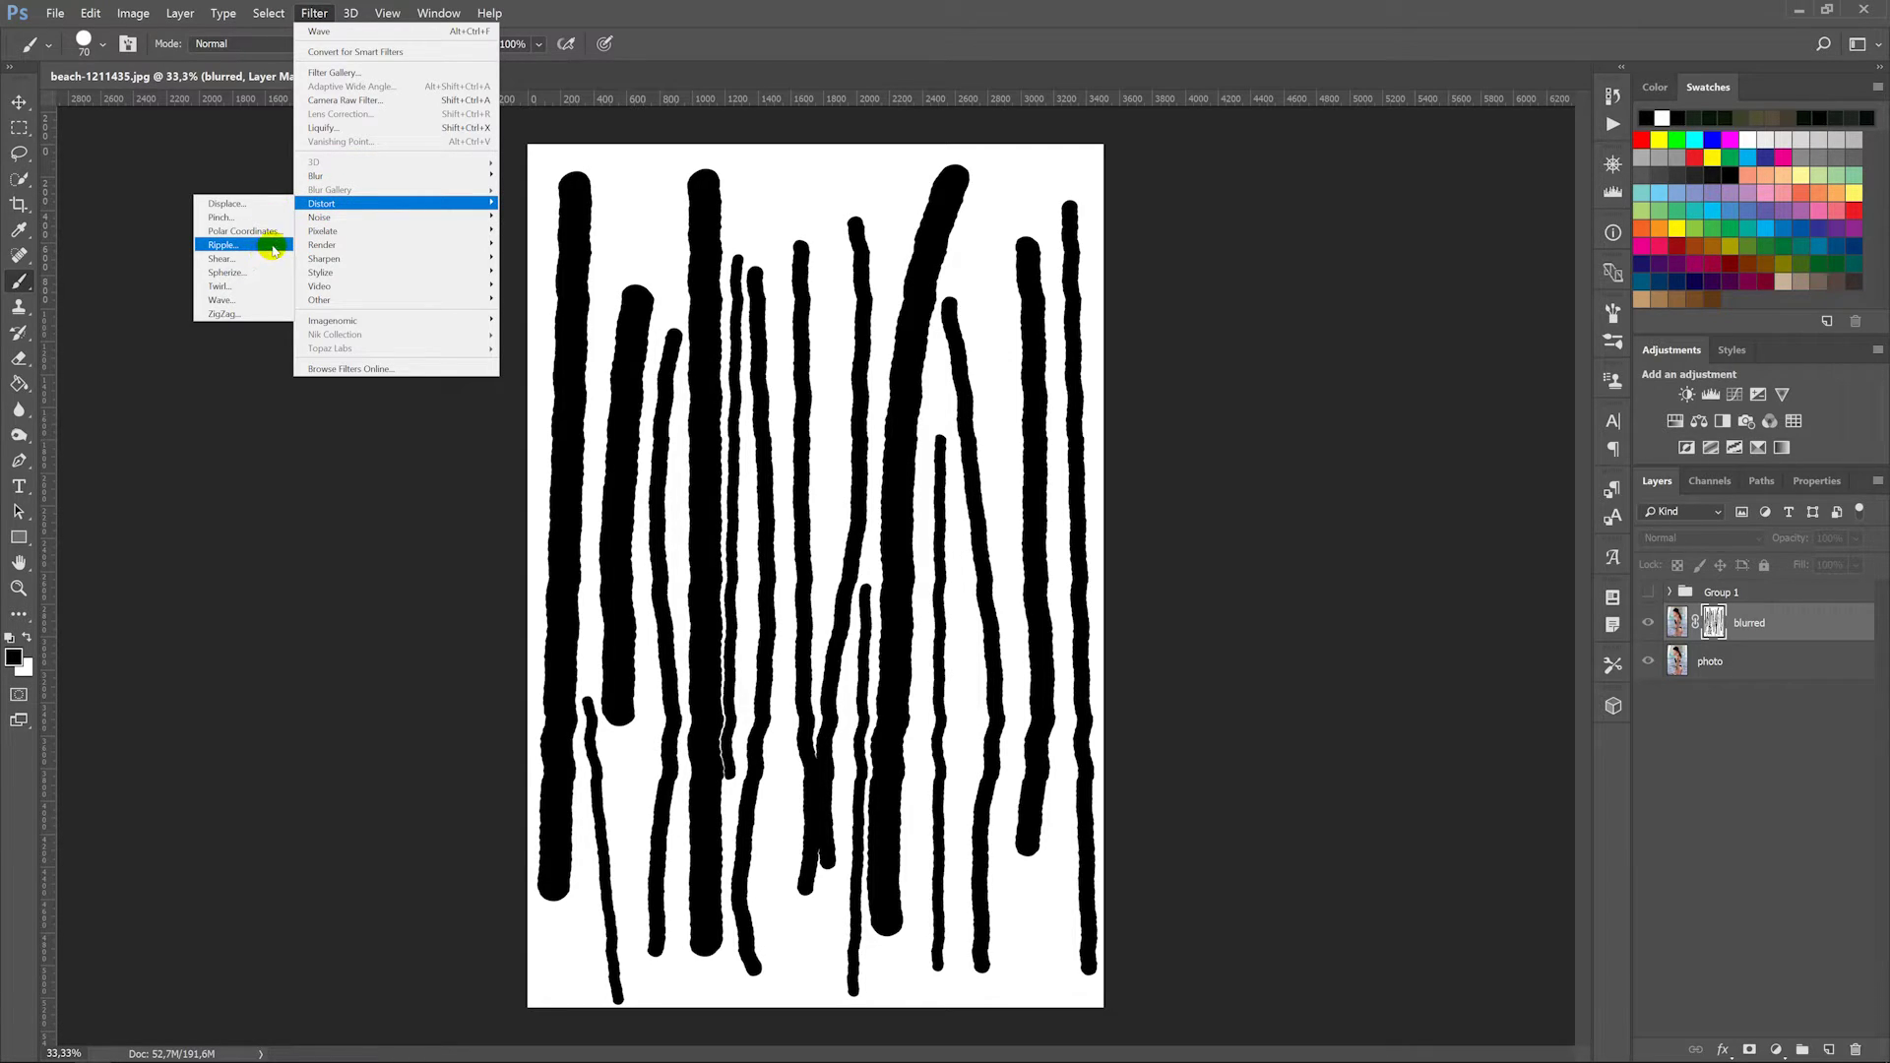
{"action": "left_click", "coordinate": [274, 250]}
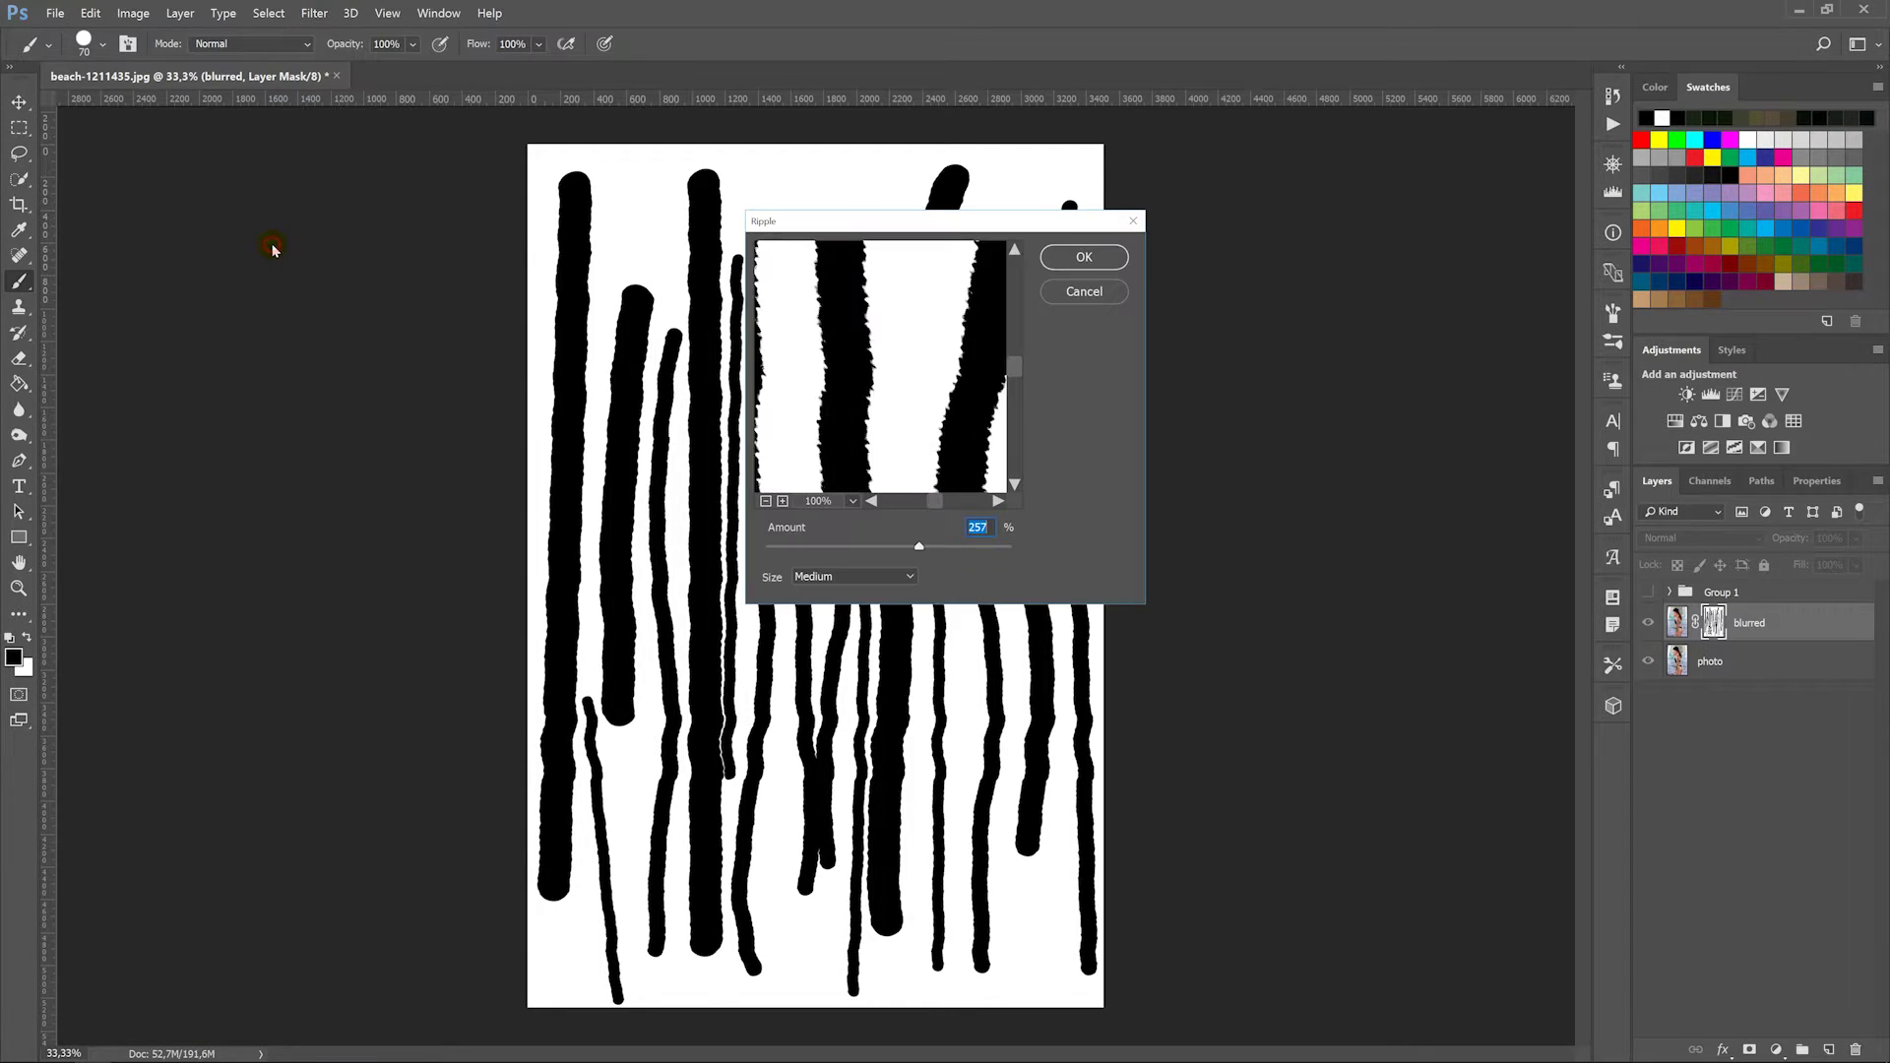
{"action": "left_click", "coordinate": [1078, 260]}
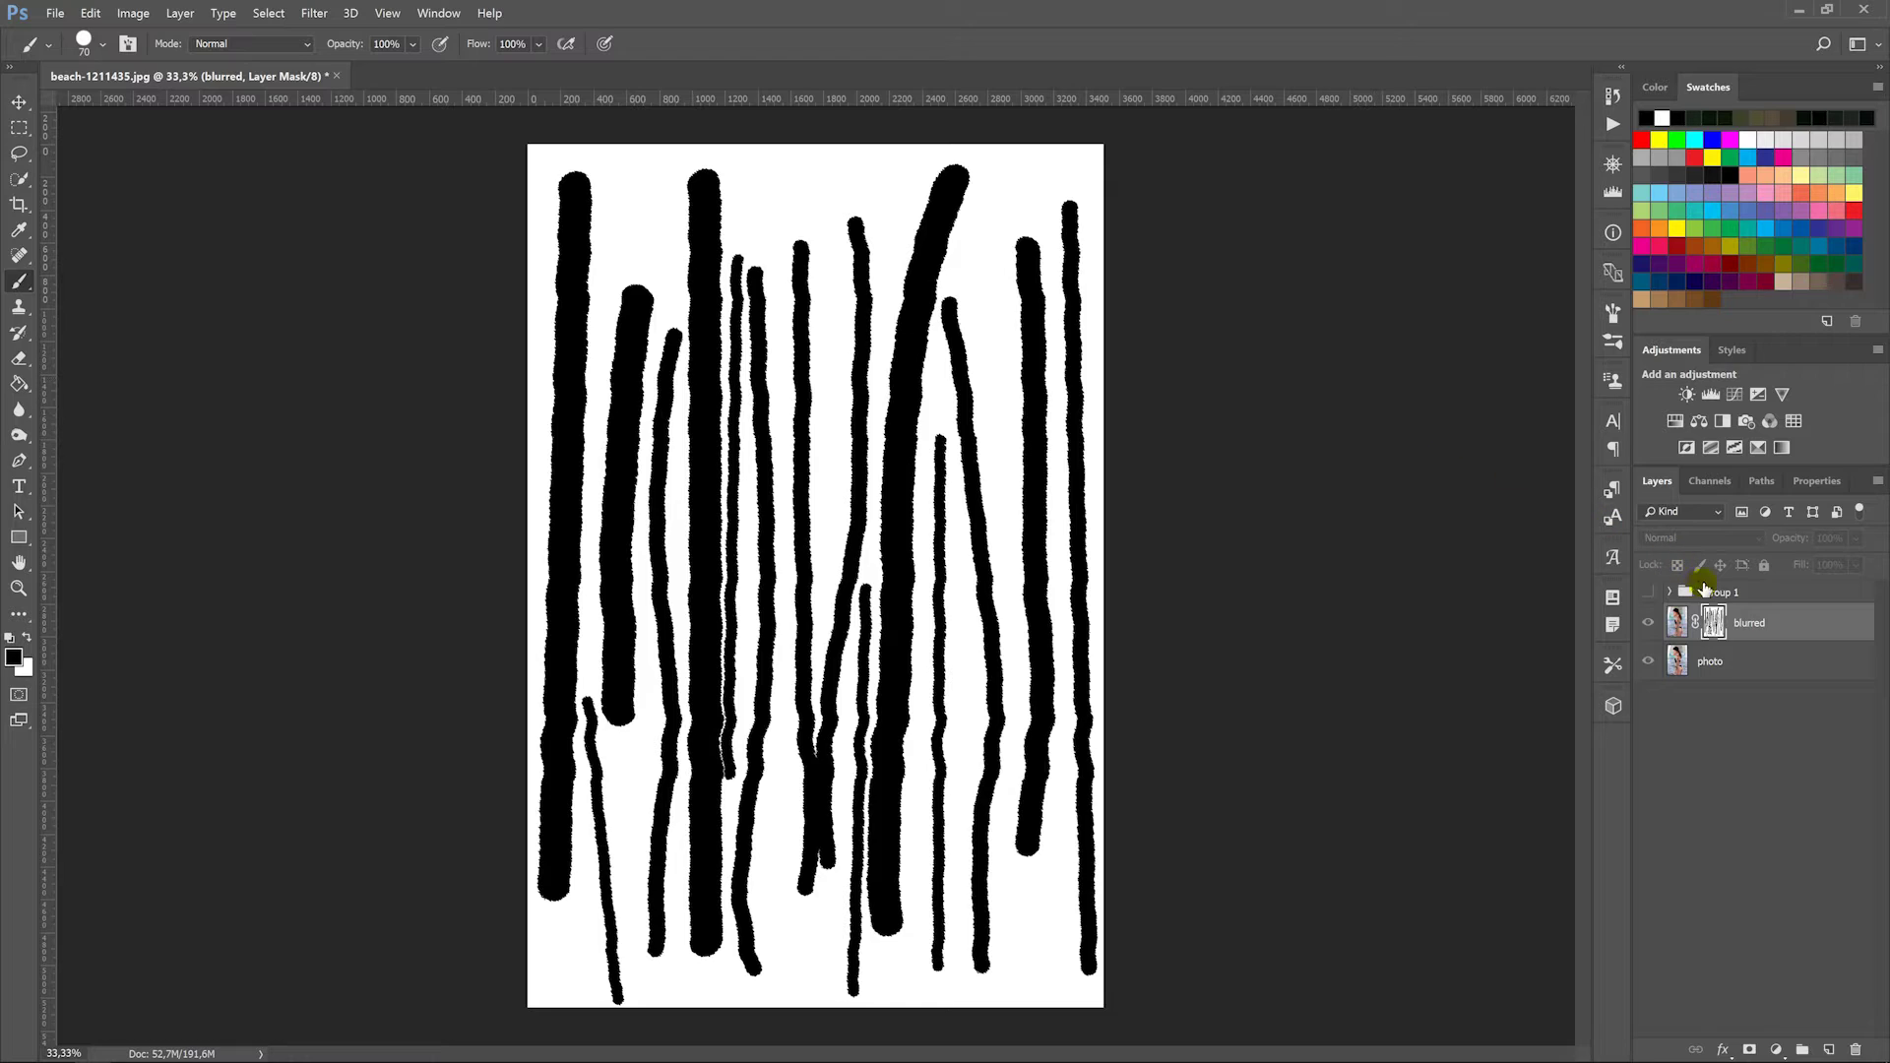
{"action": "left_click", "coordinate": [1646, 594]}
Step: Show Group 1 and, with a soft round brush, paint the mask over the figure's left side
{"action": "left_click", "coordinate": [1647, 593]}
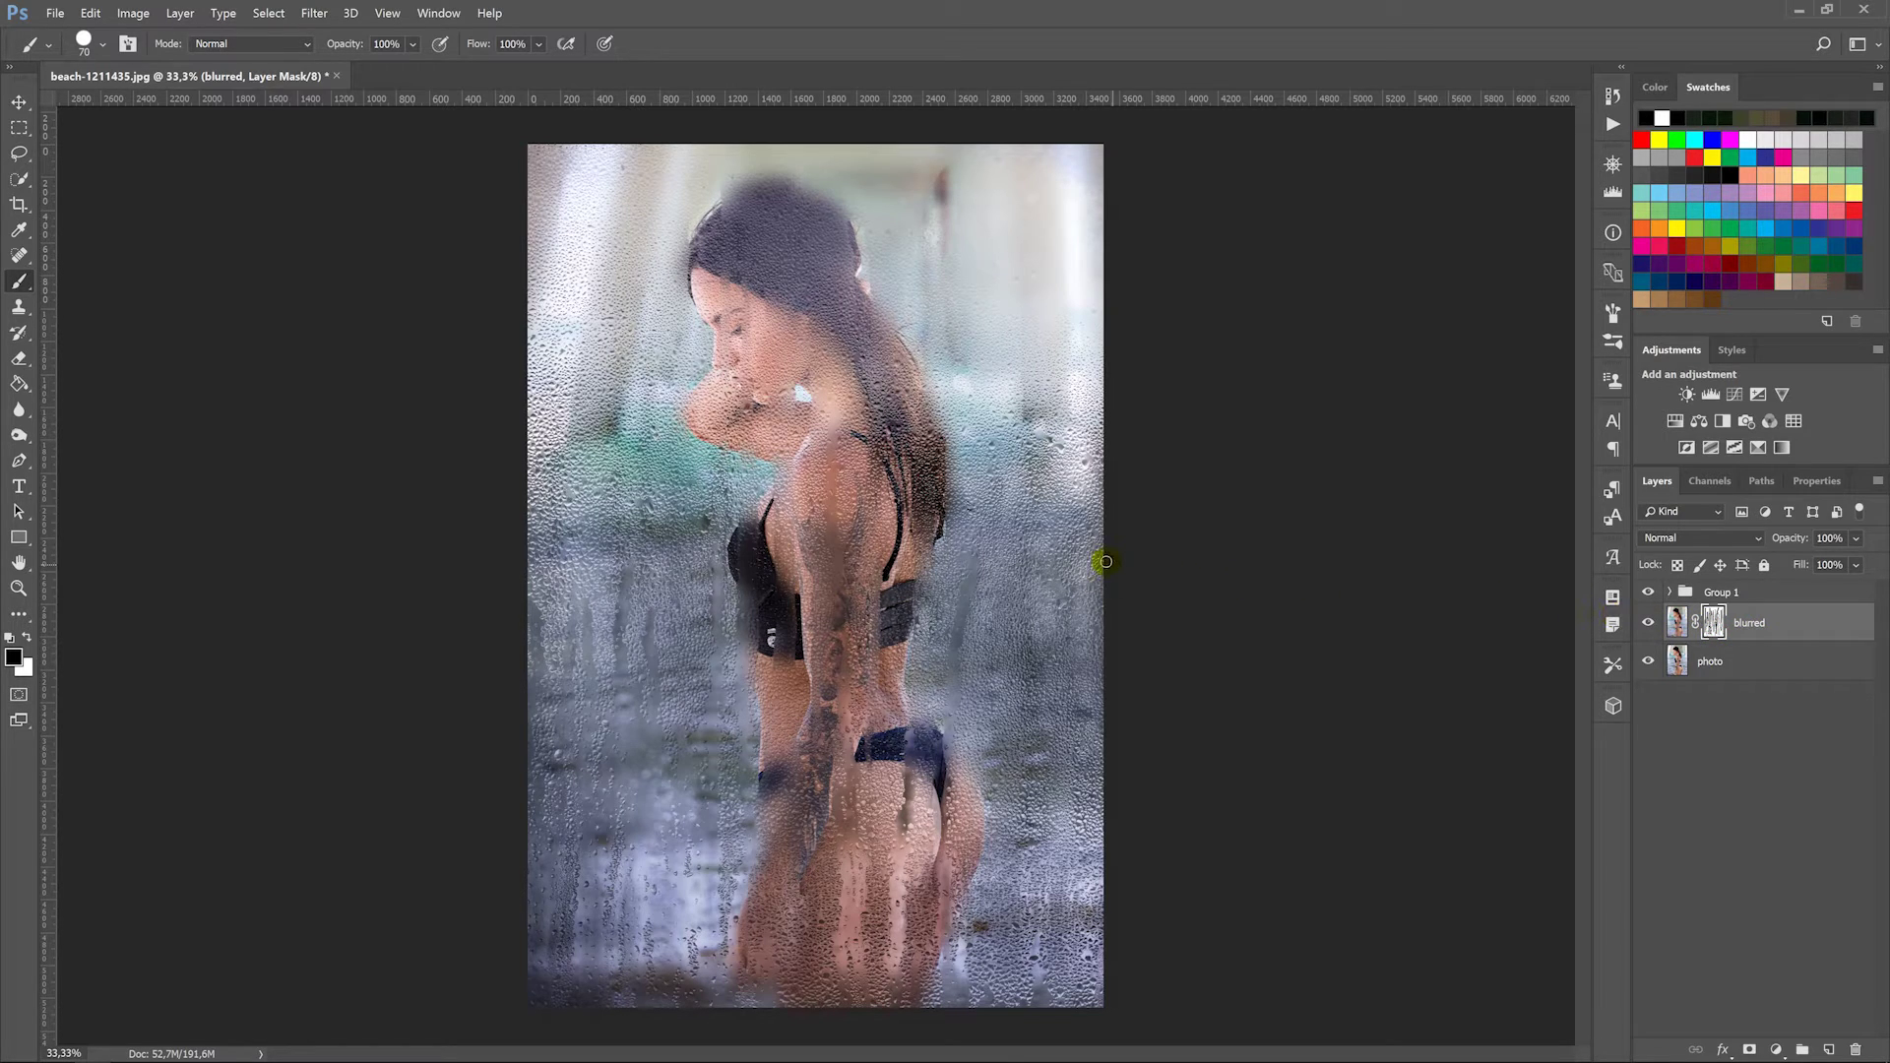
{"action": "left_click", "coordinate": [85, 50]}
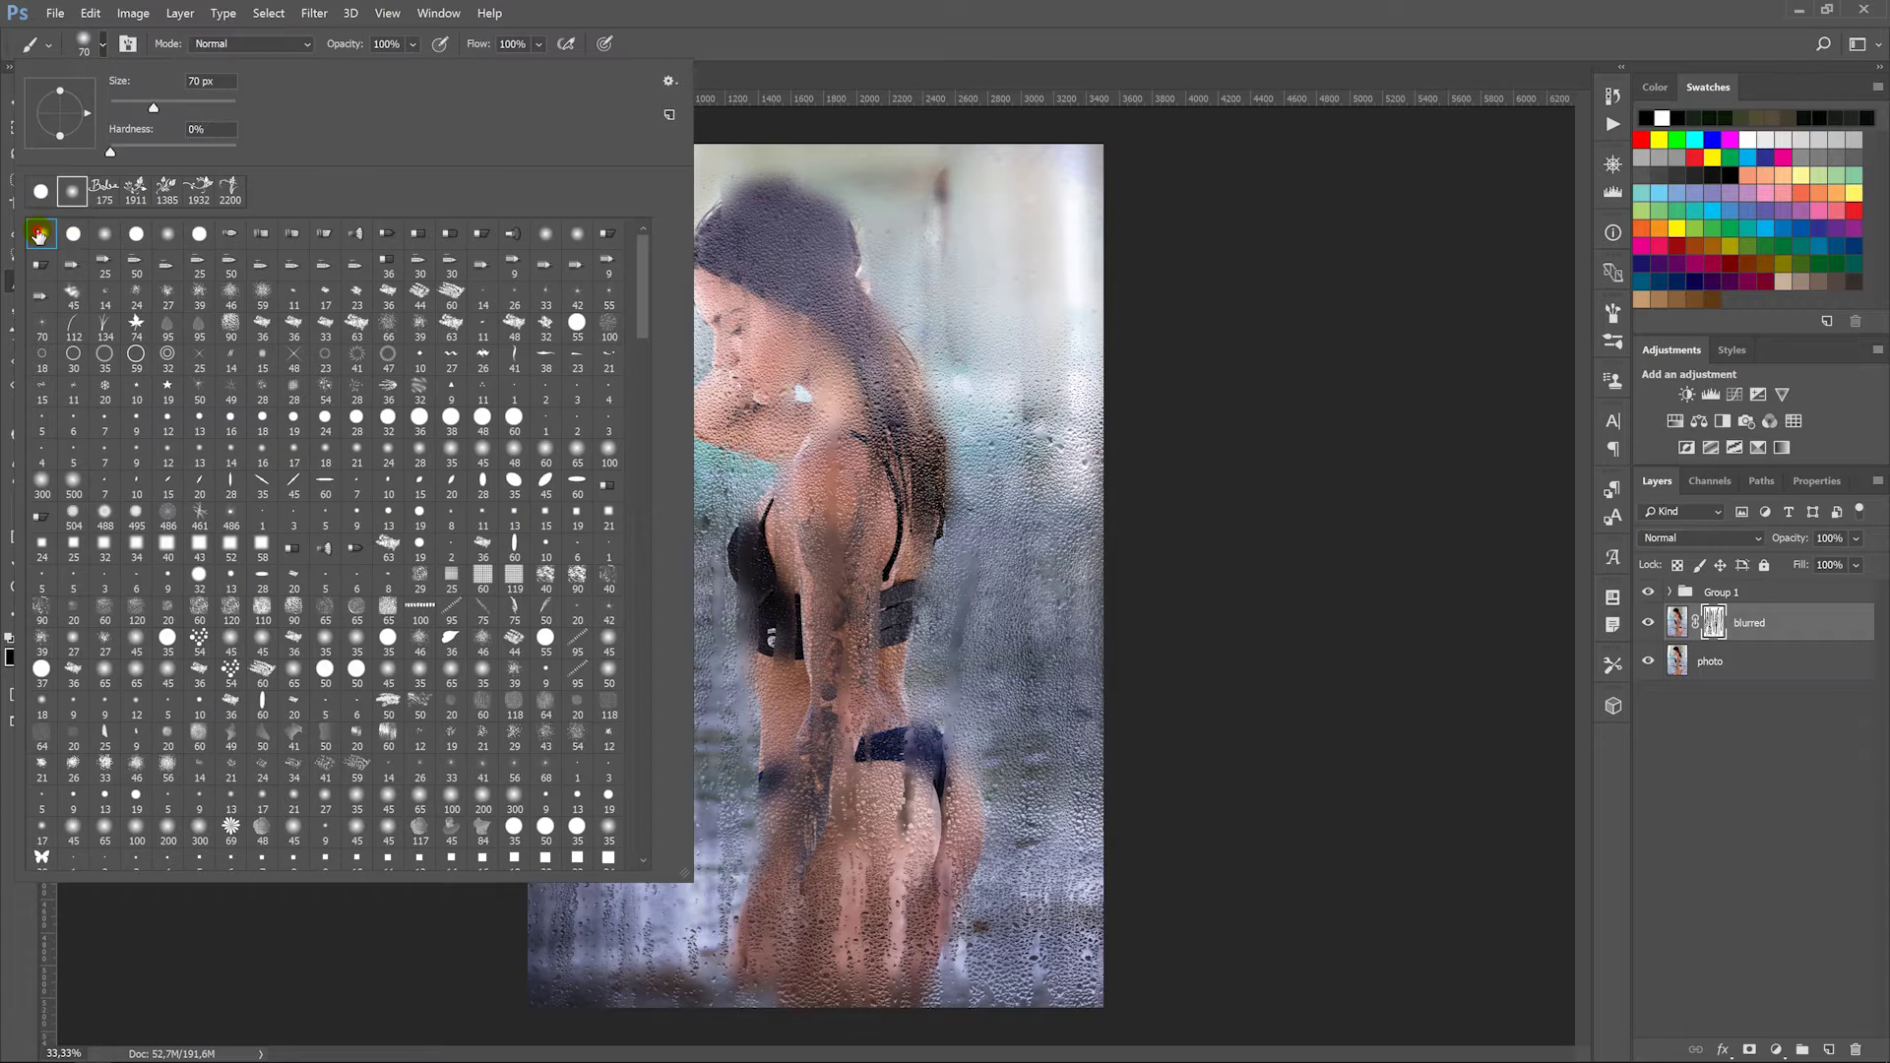
{"action": "double_click", "coordinate": [41, 194]}
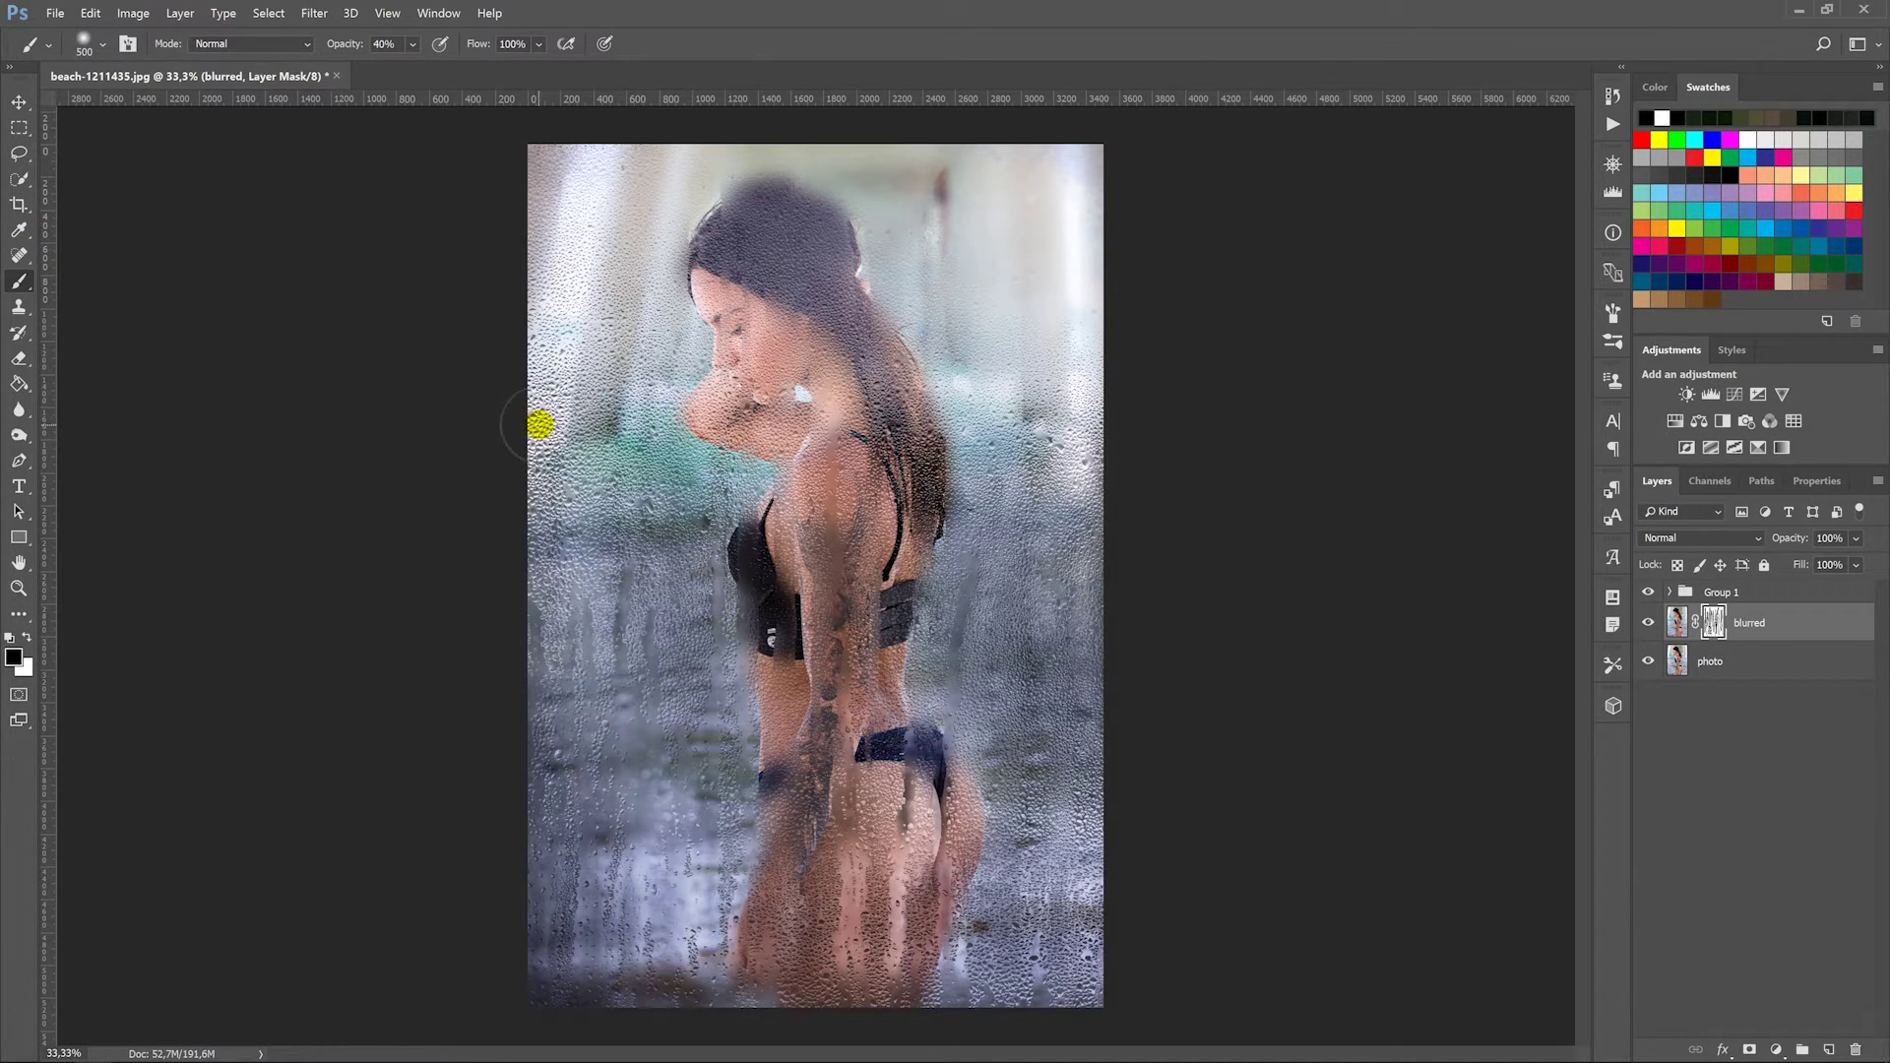
{"action": "mouse_move", "coordinate": [553, 425]}
{"action": "left_mouse_down"}
{"action": "mouse_move", "coordinate": [548, 161]}
{"action": "mouse_move", "coordinate": [571, 964]}
{"action": "mouse_move", "coordinate": [646, 995]}
{"action": "mouse_move", "coordinate": [1063, 751]}
{"action": "mouse_move", "coordinate": [1033, 984]}
{"action": "mouse_move", "coordinate": [1088, 903]}
{"action": "mouse_move", "coordinate": [1093, 603]}
{"action": "mouse_move", "coordinate": [1046, 725]}
{"action": "mouse_move", "coordinate": [1034, 186]}
{"action": "mouse_move", "coordinate": [1063, 197]}
{"action": "mouse_move", "coordinate": [1089, 472]}
{"action": "mouse_move", "coordinate": [1033, 247]}
{"action": "mouse_move", "coordinate": [977, 343]}
{"action": "mouse_move", "coordinate": [874, 162]}
{"action": "mouse_move", "coordinate": [965, 532]}
{"action": "mouse_move", "coordinate": [960, 894]}
{"action": "left_mouse_up"}
{"action": "mouse_move", "coordinate": [822, 440]}
{"action": "left_mouse_down"}
{"action": "mouse_move", "coordinate": [751, 240]}
{"action": "mouse_move", "coordinate": [666, 451]}
{"action": "mouse_move", "coordinate": [676, 785]}
{"action": "mouse_move", "coordinate": [728, 997]}
{"action": "mouse_move", "coordinate": [763, 707]}
{"action": "mouse_move", "coordinate": [740, 992]}
{"action": "left_mouse_up"}
{"action": "left_click_drag", "start_coordinate": [688, 822], "coordinate": [725, 868]}
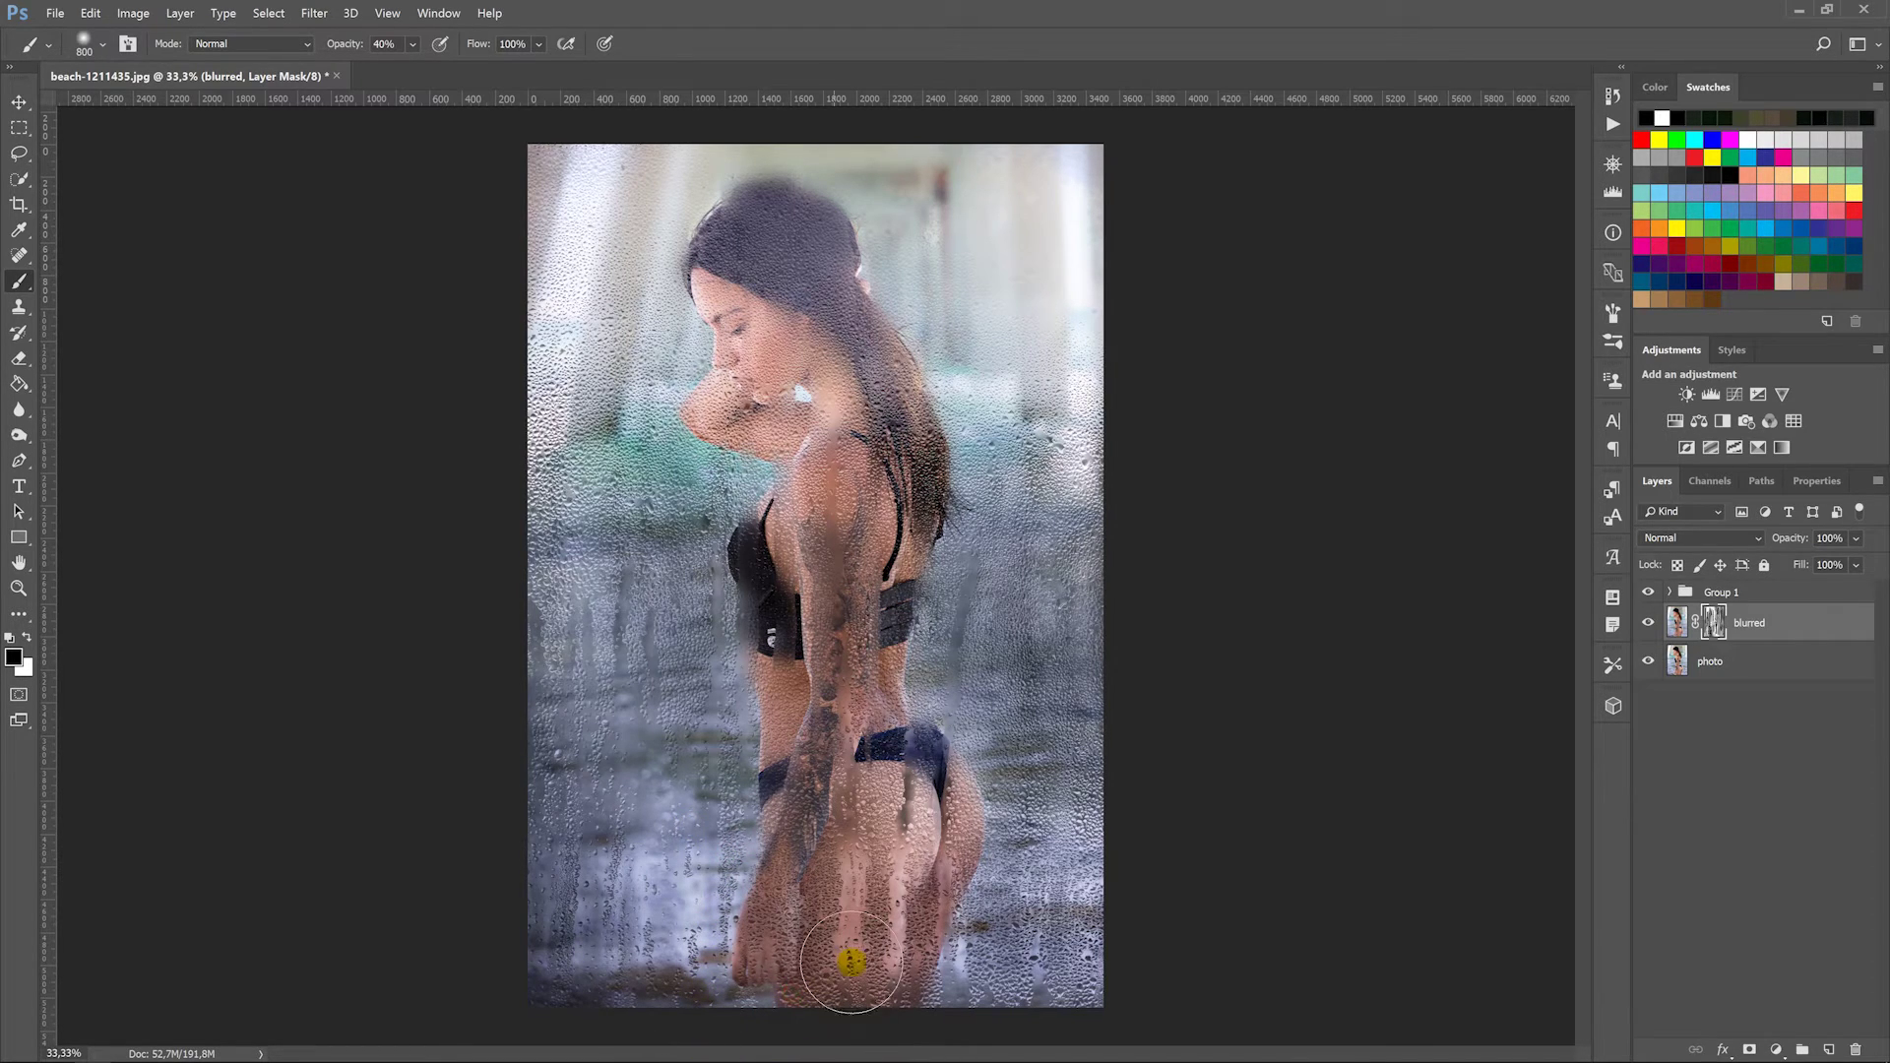
{"action": "left_click", "coordinate": [810, 126]}
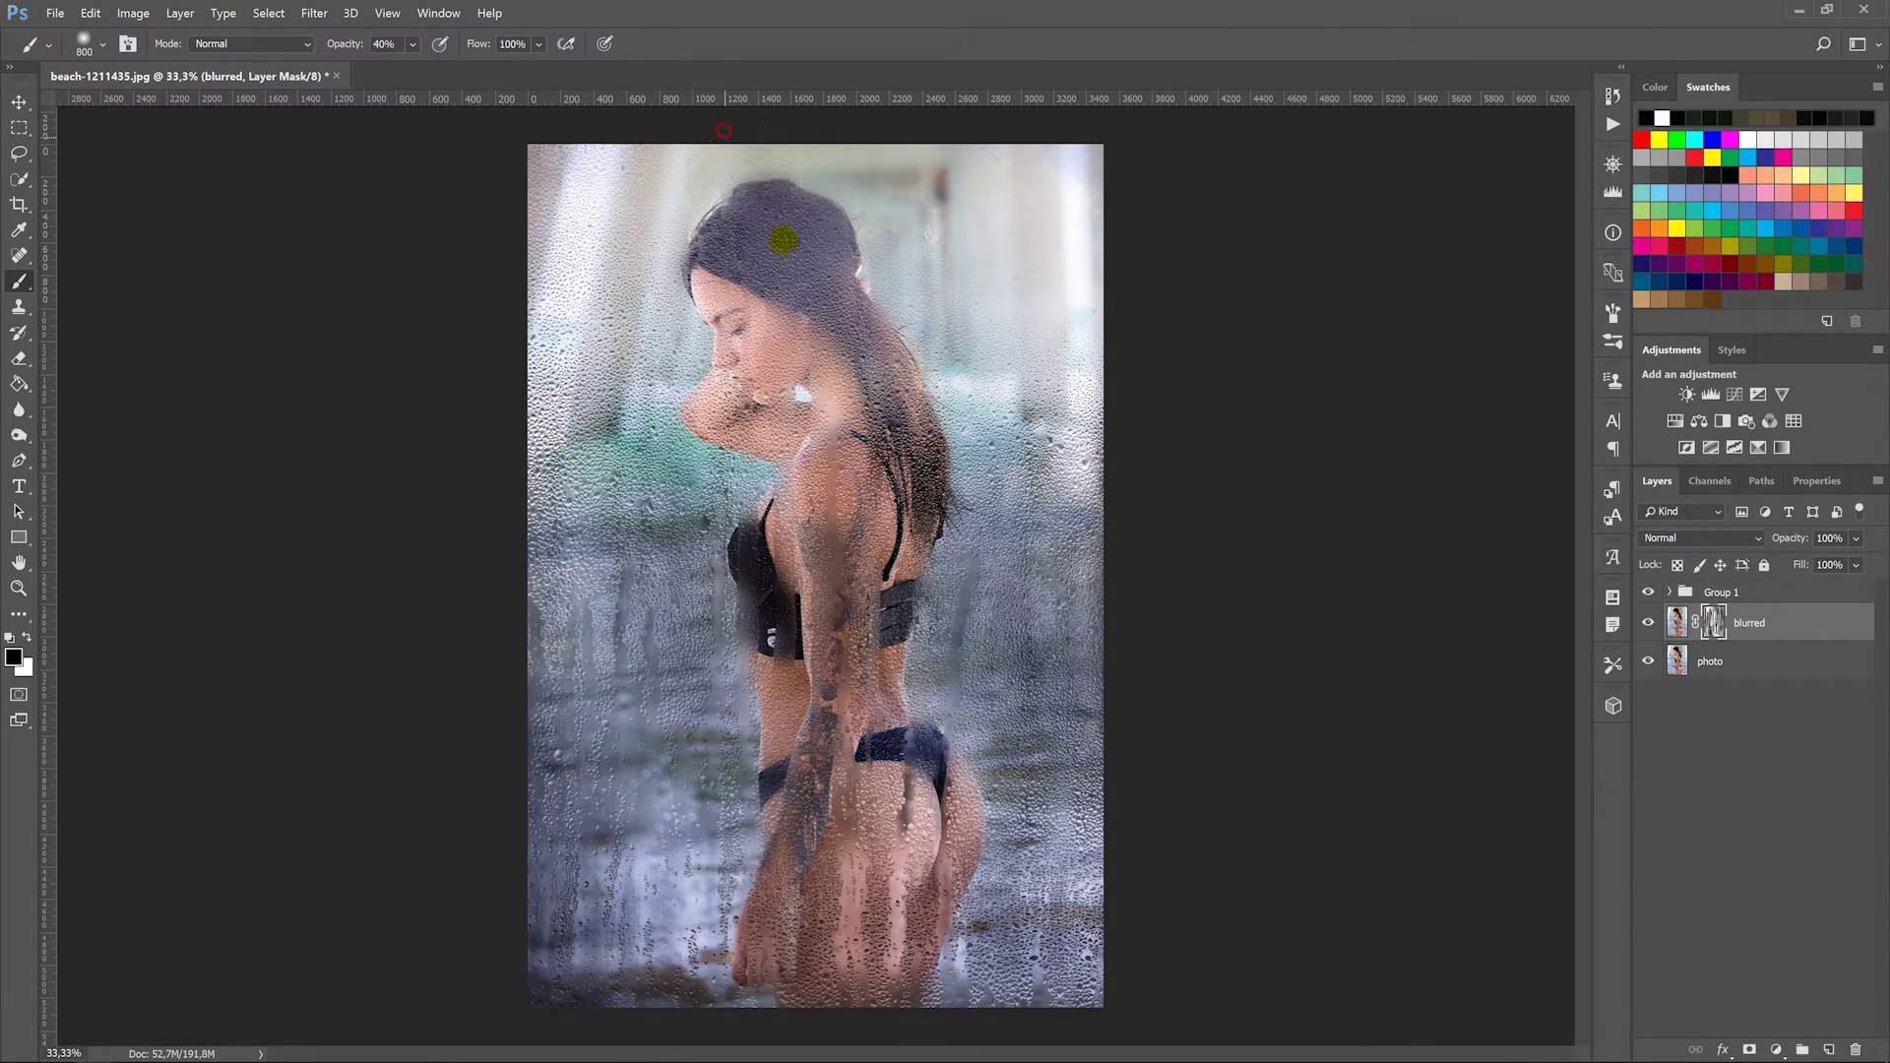
Step: Reveal the hair, face, bikini and leg, then restore blur top-left by painting white
{"action": "left_click_drag", "start_coordinate": [891, 203], "coordinate": [868, 247]}
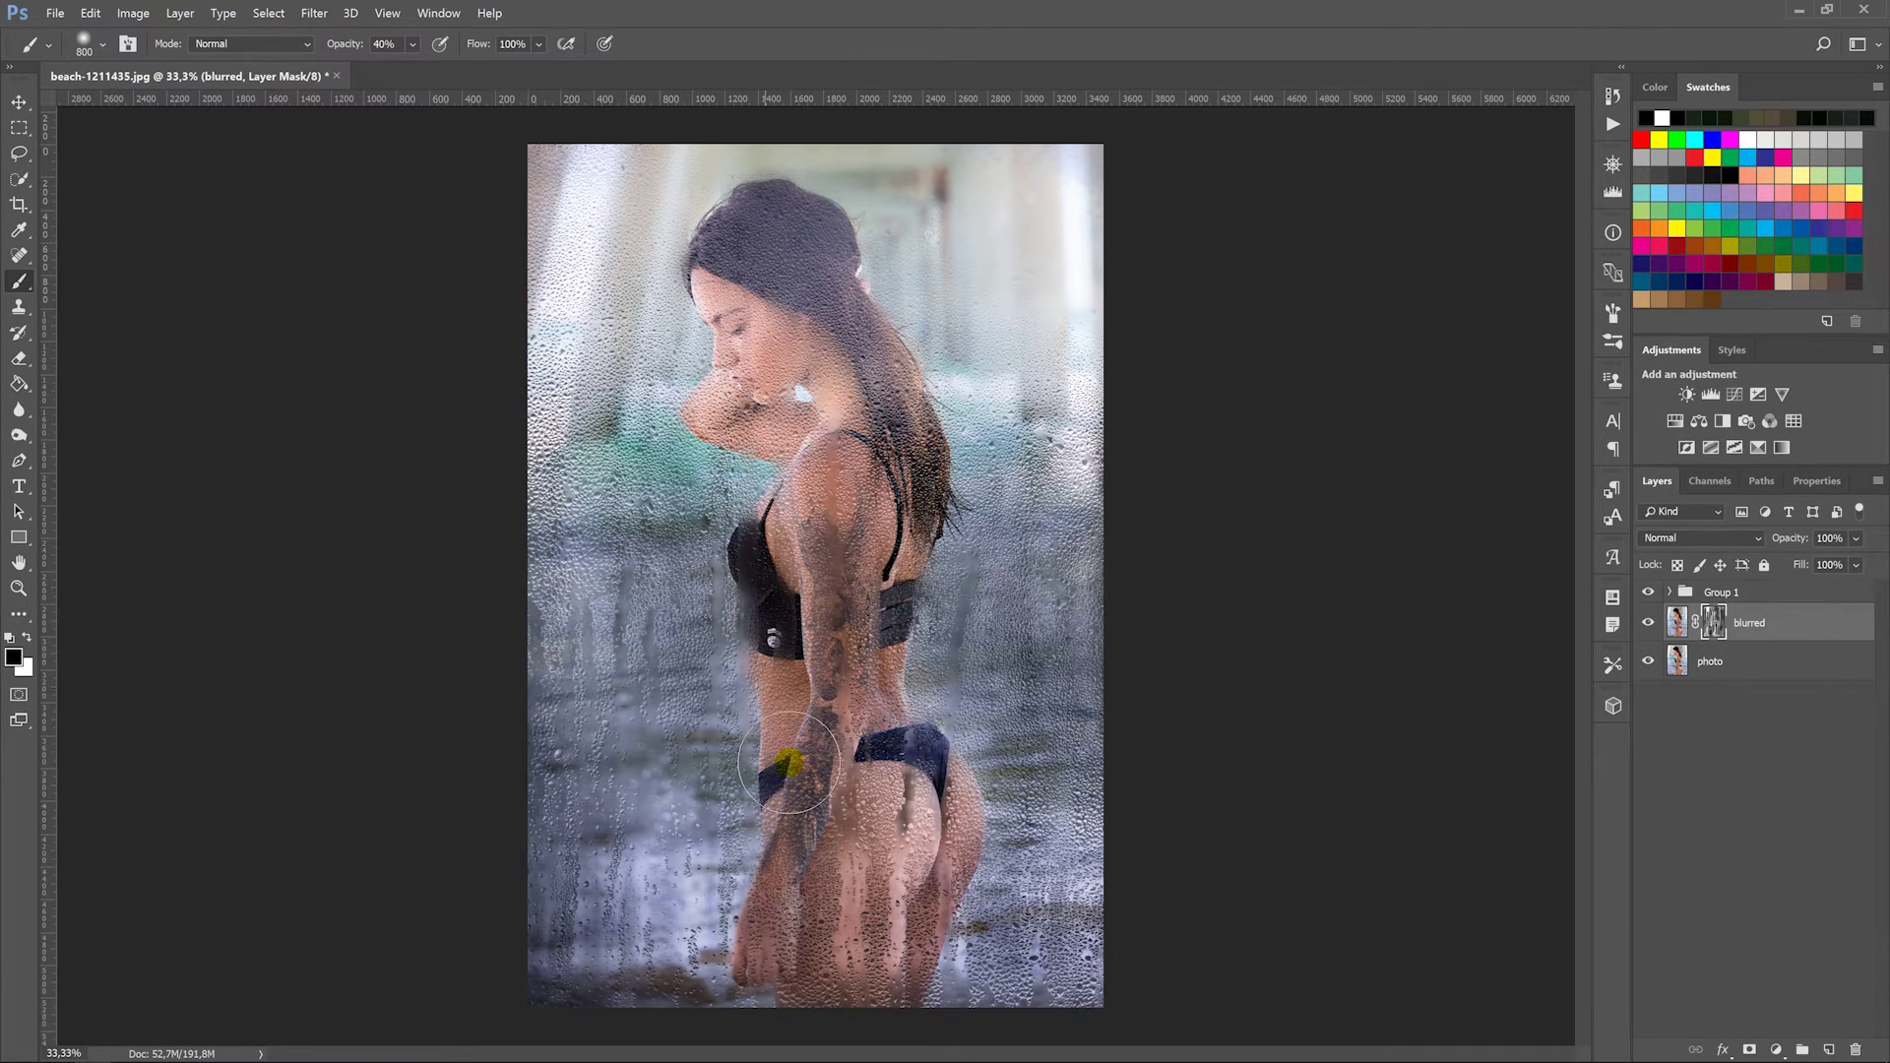
{"action": "left_click", "coordinate": [791, 474]}
{"action": "left_click_drag", "start_coordinate": [953, 782], "coordinate": [924, 772]}
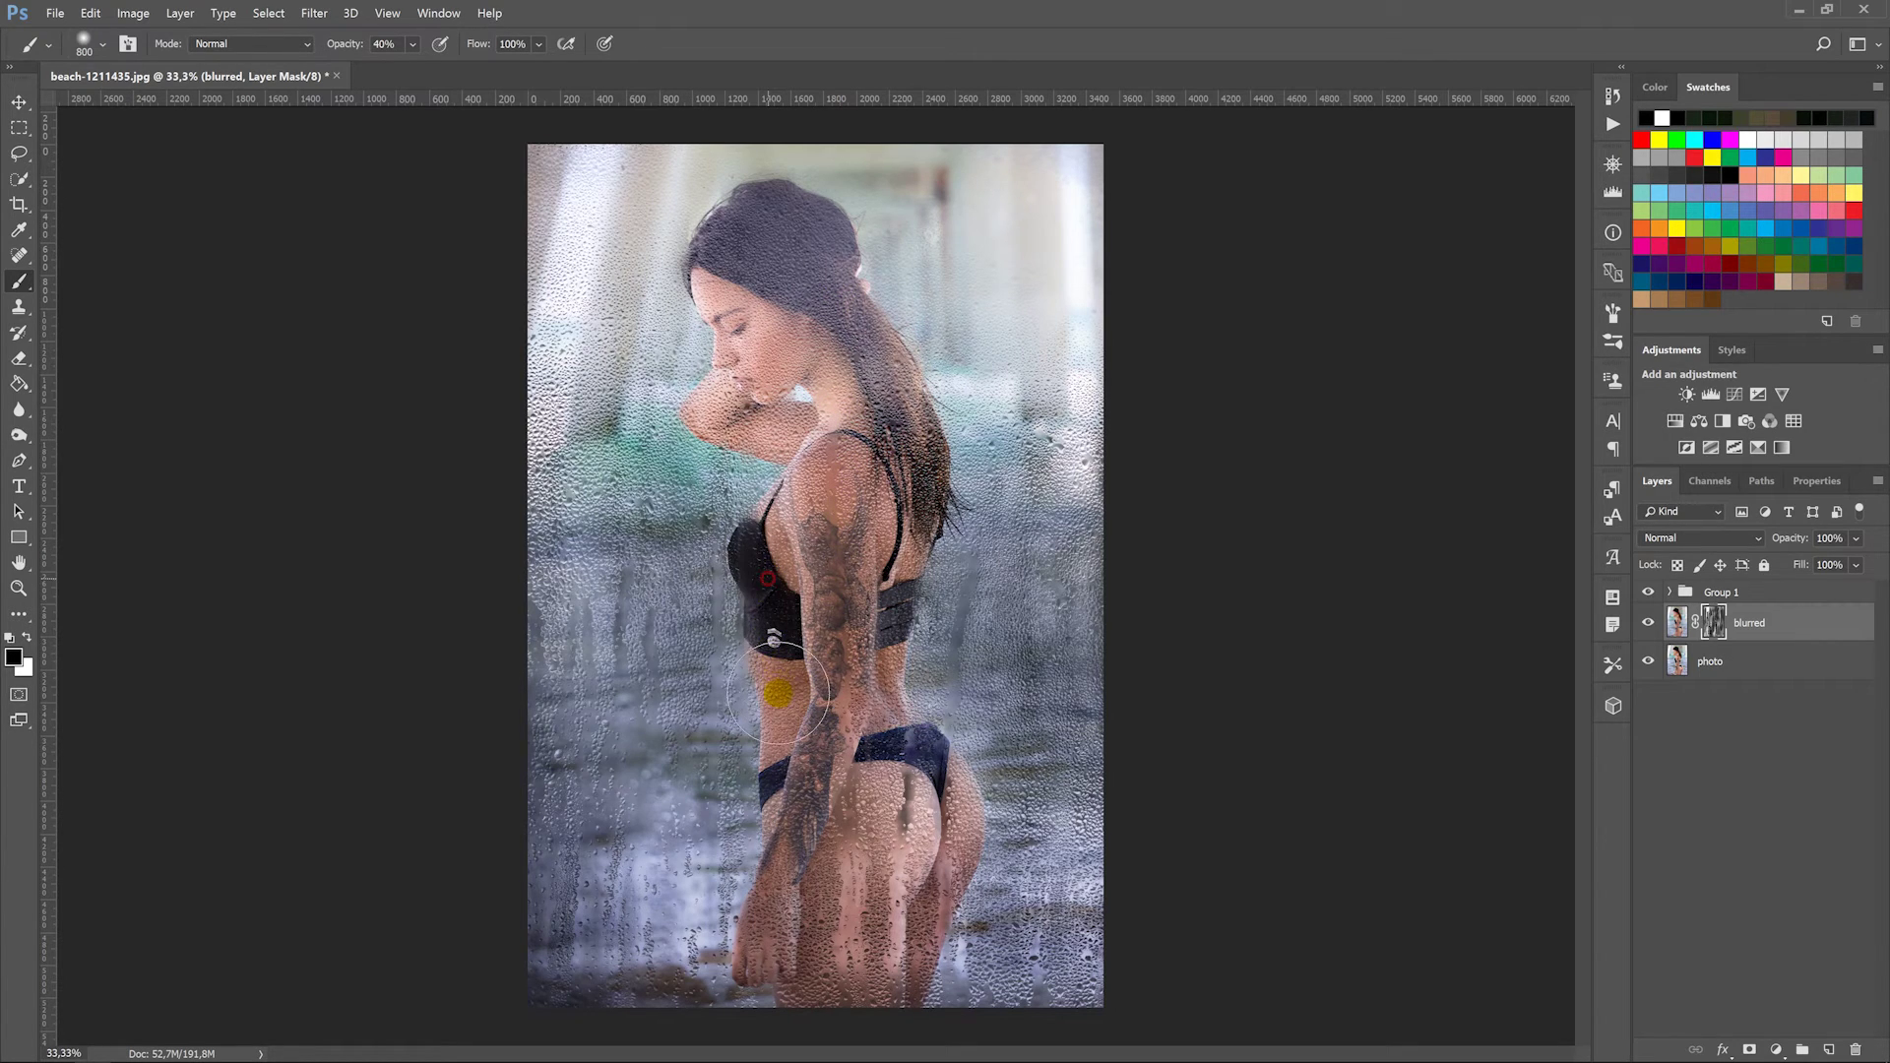
{"action": "mouse_move", "coordinate": [785, 1004]}
{"action": "left_mouse_down"}
{"action": "mouse_move", "coordinate": [793, 895]}
{"action": "mouse_move", "coordinate": [831, 814]}
{"action": "mouse_move", "coordinate": [917, 848]}
{"action": "mouse_move", "coordinate": [942, 986]}
{"action": "mouse_move", "coordinate": [925, 990]}
{"action": "mouse_move", "coordinate": [876, 548]}
{"action": "left_mouse_up"}
{"action": "mouse_move", "coordinate": [910, 433]}
{"action": "left_mouse_down"}
{"action": "mouse_move", "coordinate": [759, 211]}
{"action": "mouse_move", "coordinate": [705, 348]}
{"action": "mouse_move", "coordinate": [971, 161]}
{"action": "mouse_move", "coordinate": [1079, 210]}
{"action": "mouse_move", "coordinate": [1024, 192]}
{"action": "mouse_move", "coordinate": [1021, 168]}
{"action": "mouse_move", "coordinate": [1042, 338]}
{"action": "mouse_move", "coordinate": [1029, 194]}
{"action": "mouse_move", "coordinate": [1077, 240]}
{"action": "mouse_move", "coordinate": [1079, 203]}
{"action": "left_mouse_up"}
{"action": "key", "text": "x"}
{"action": "left_click_drag", "start_coordinate": [522, 200], "coordinate": [464, 324]}
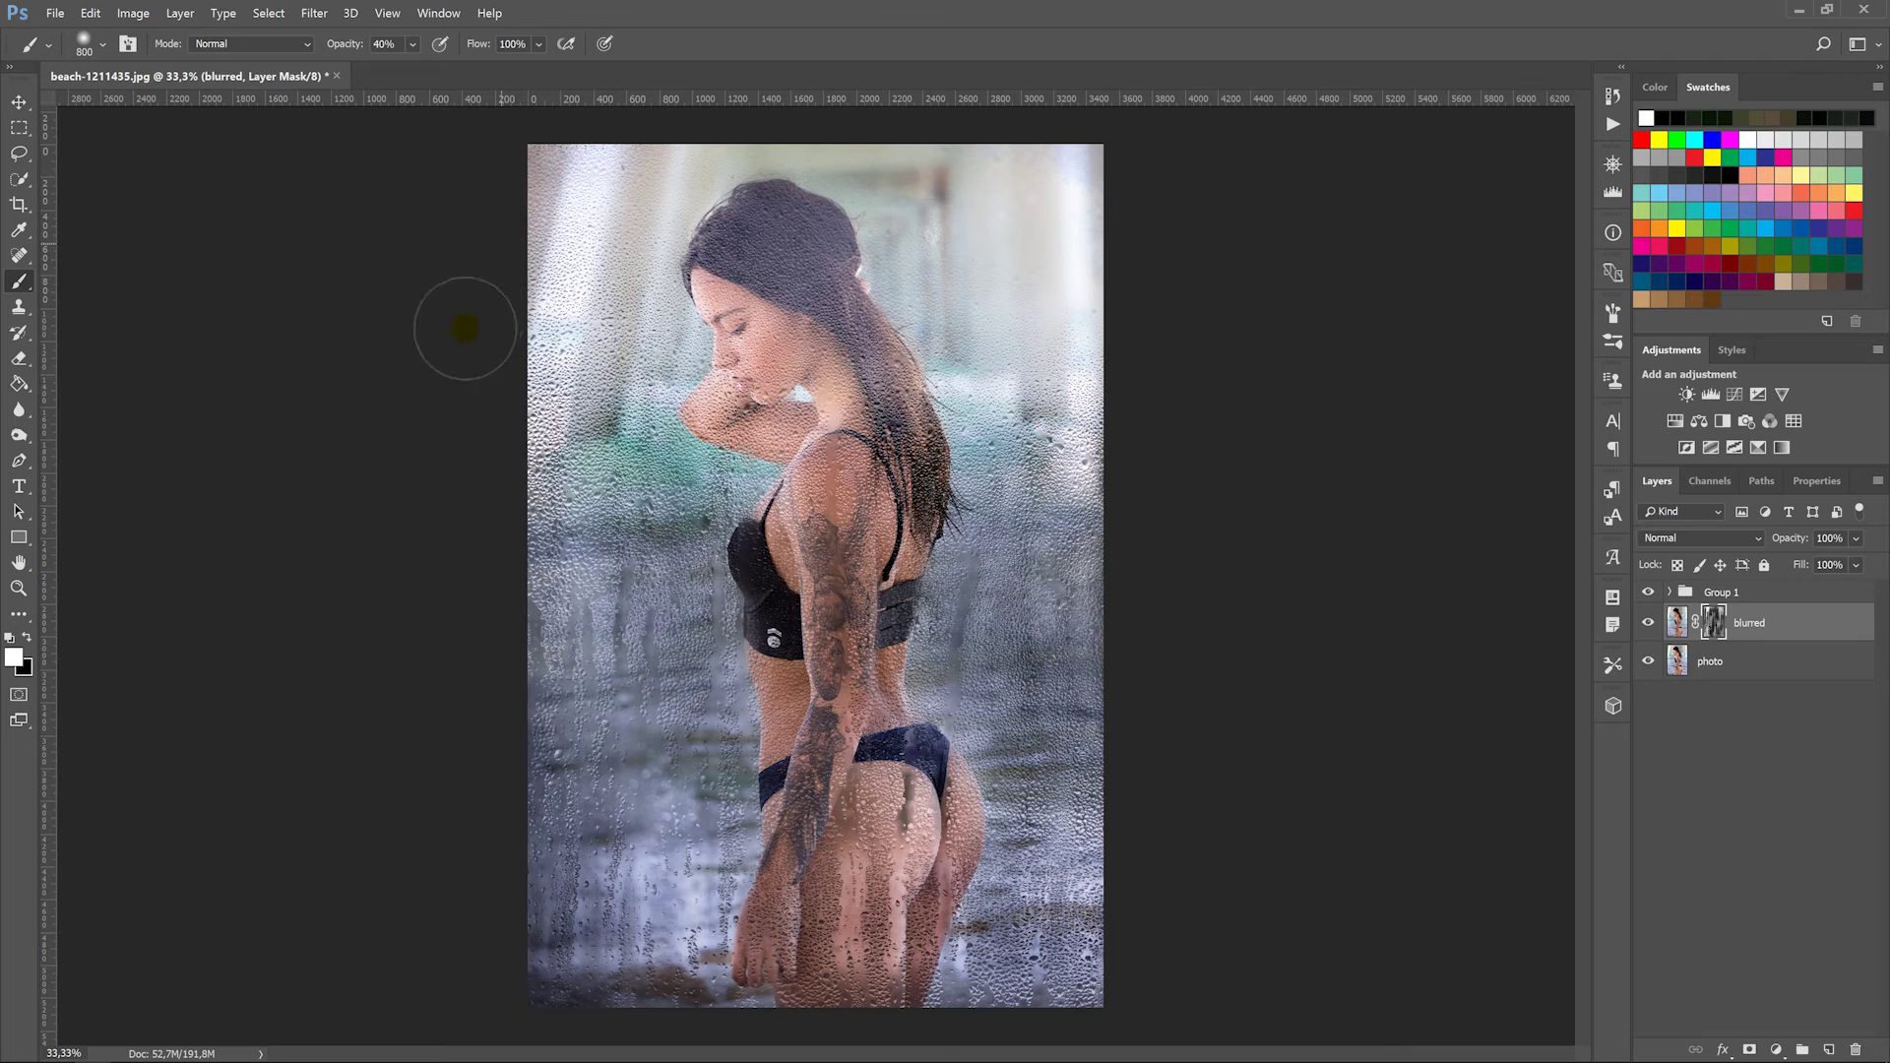
{"action": "left_click", "coordinate": [18, 105]}
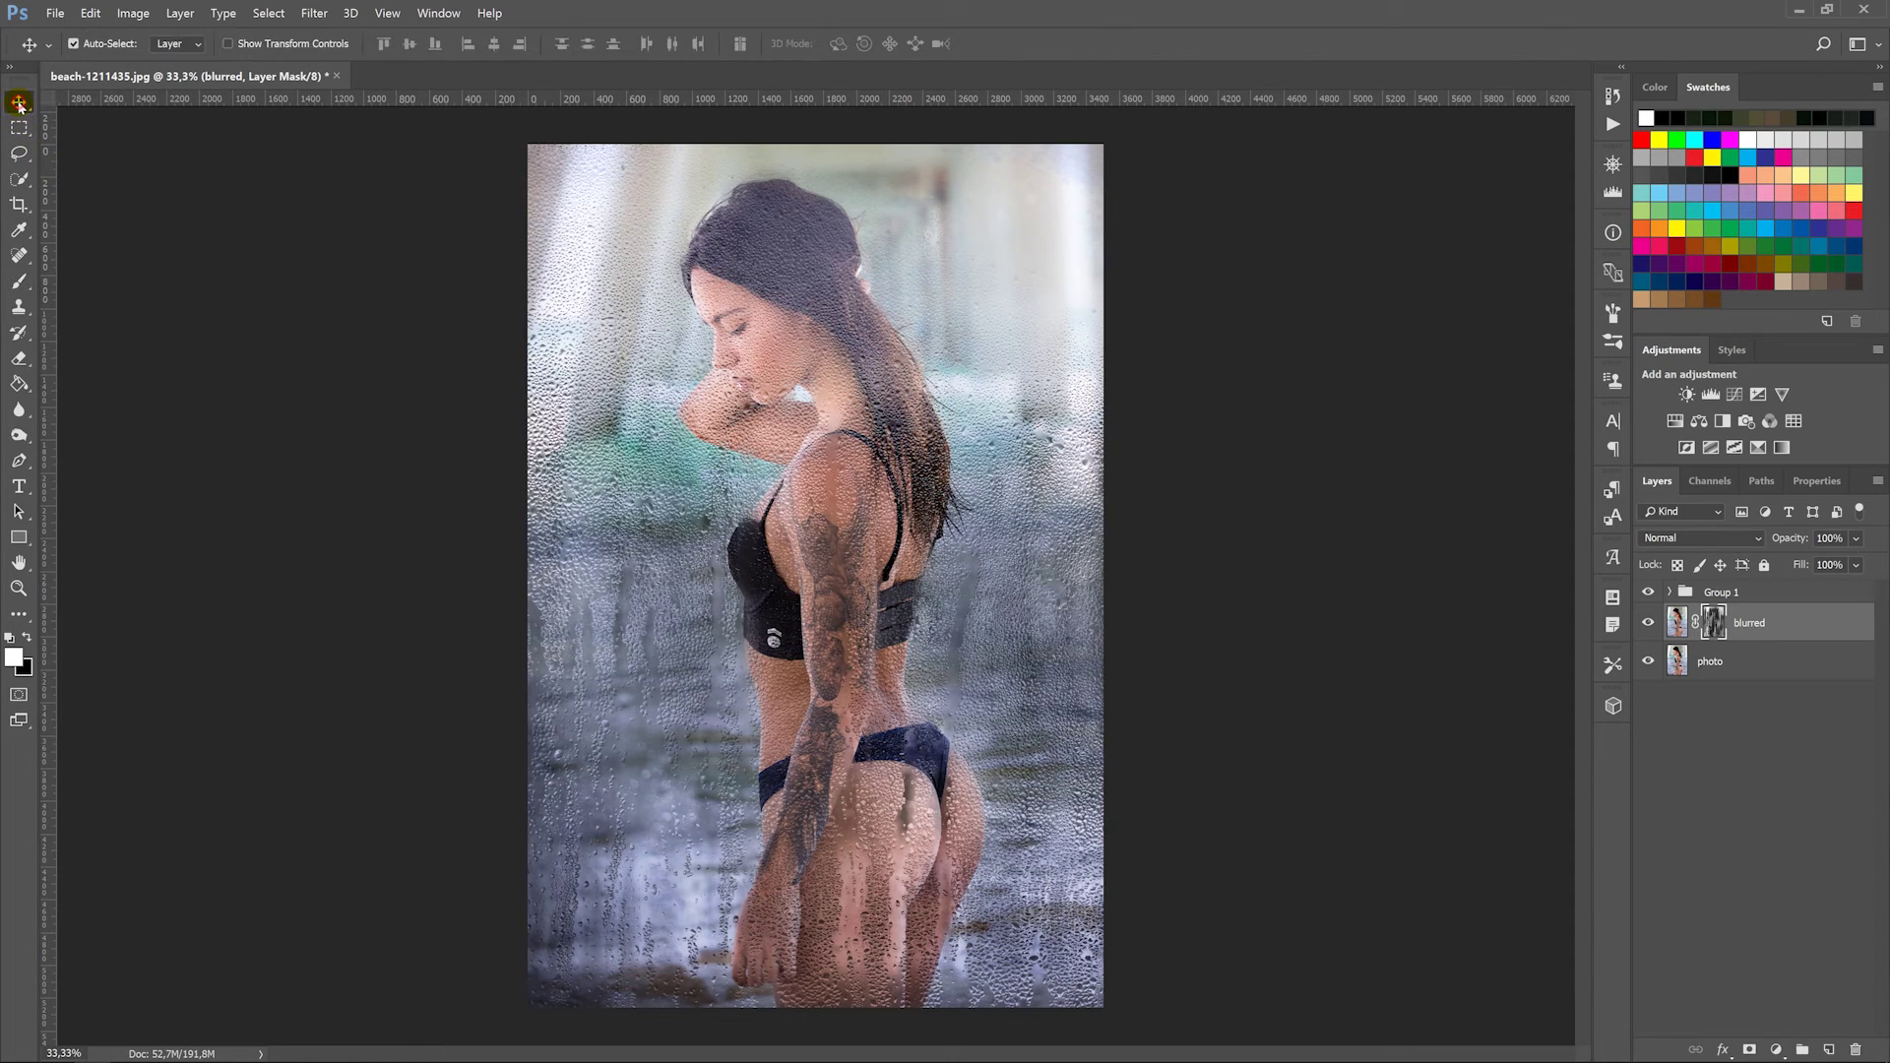
{"action": "left_click", "coordinate": [612, 434]}
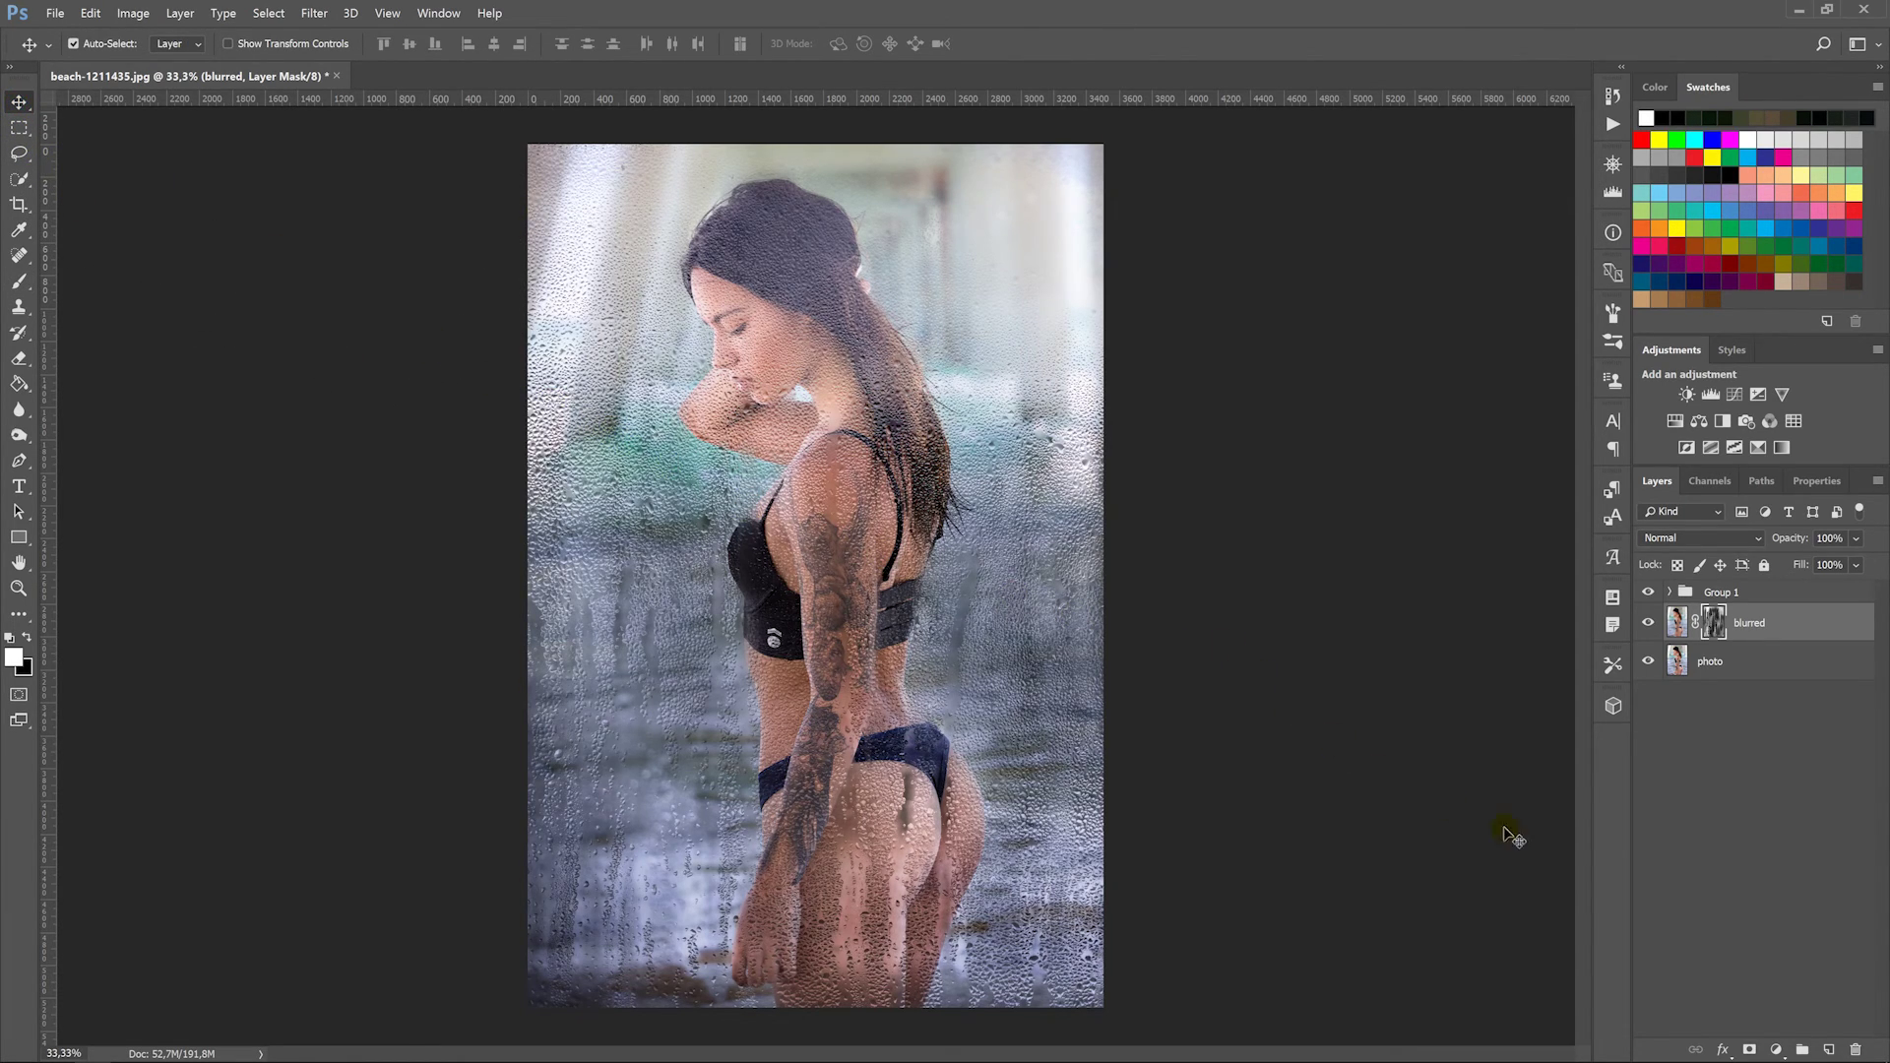